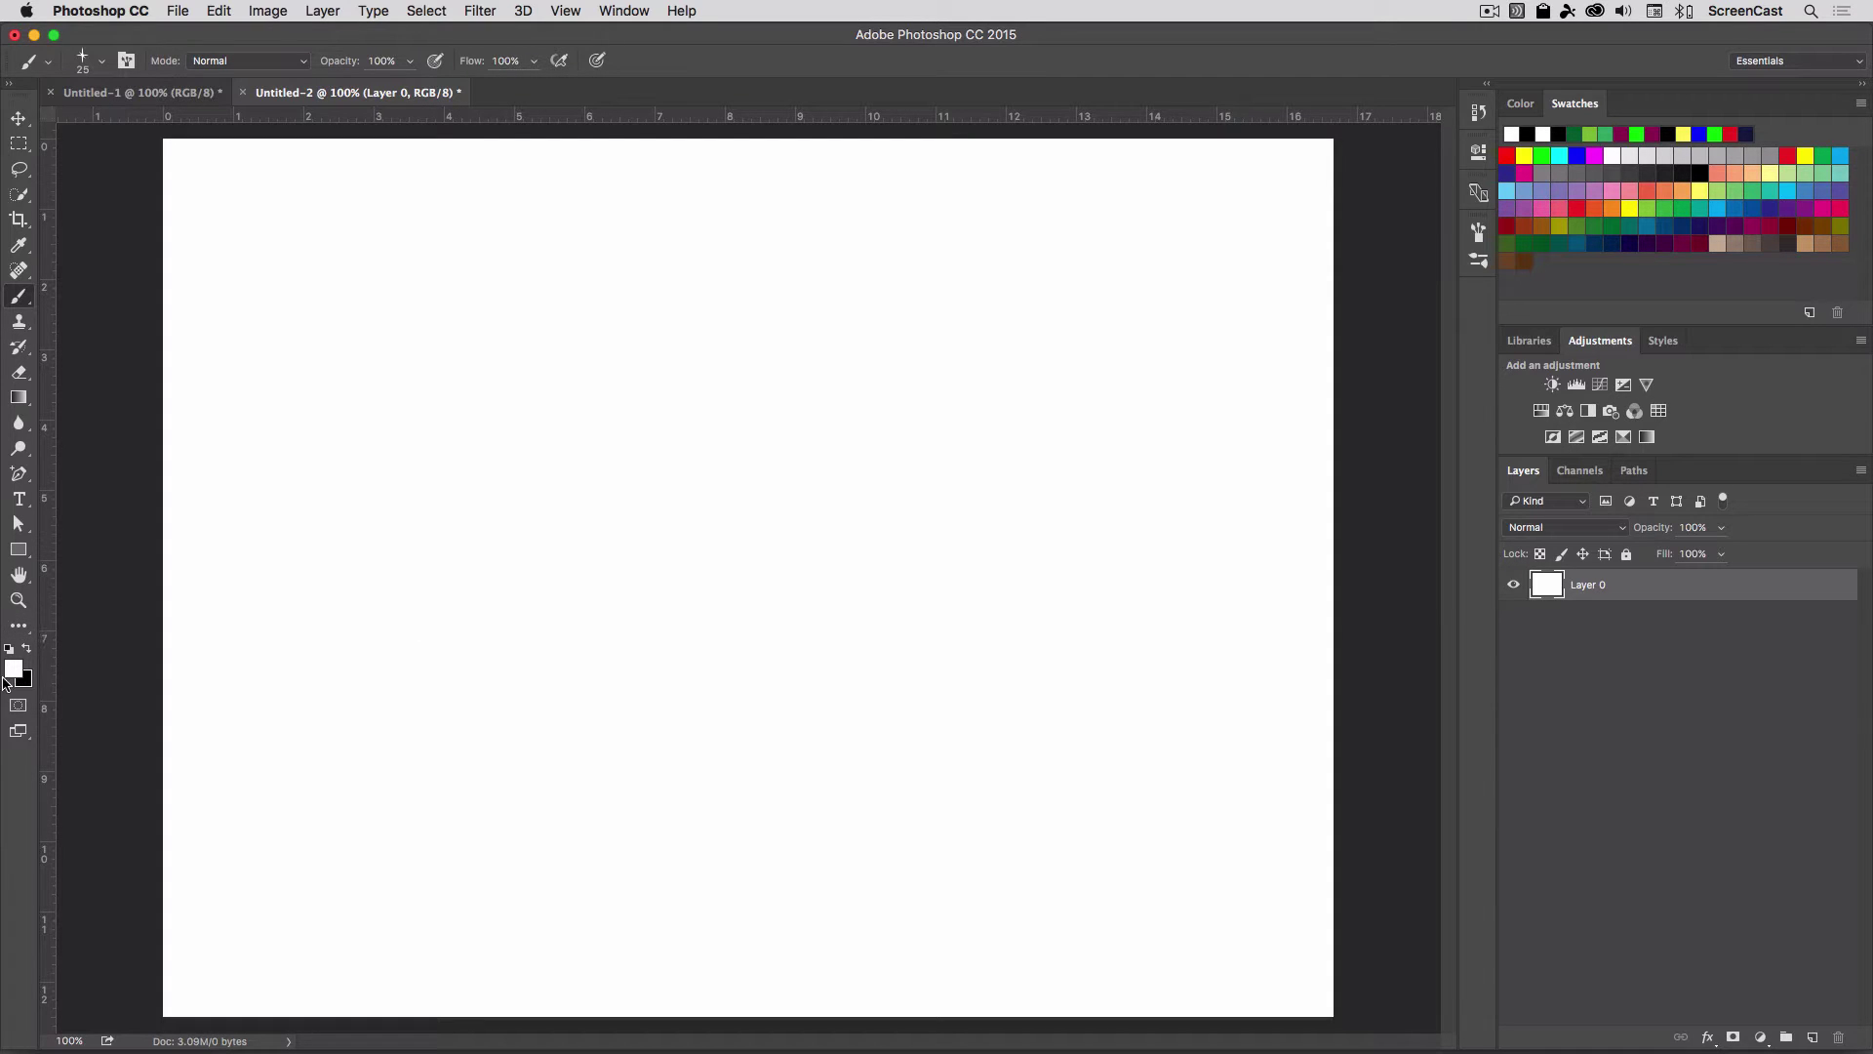
Step: Select the Rectangle Tool in the toolbar
left_click(19, 549)
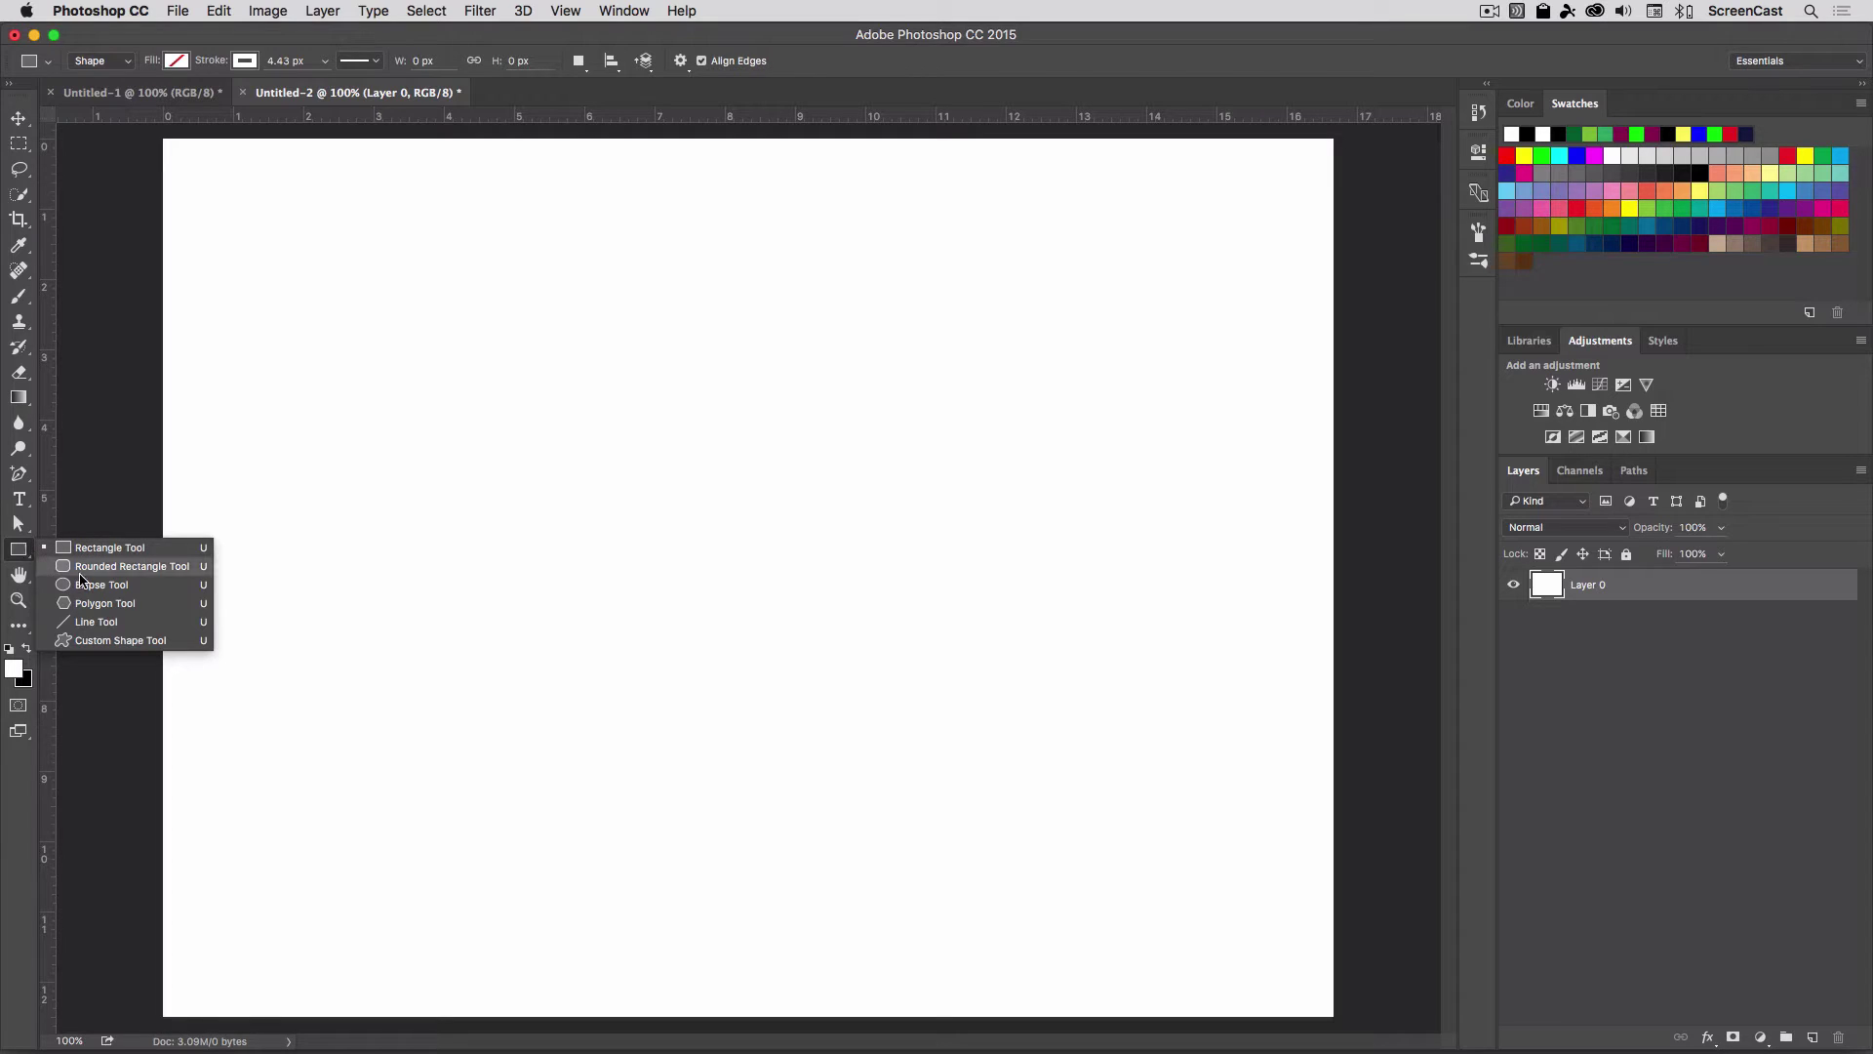
Step: Create a new 1200×900 px document
left_click(15, 558)
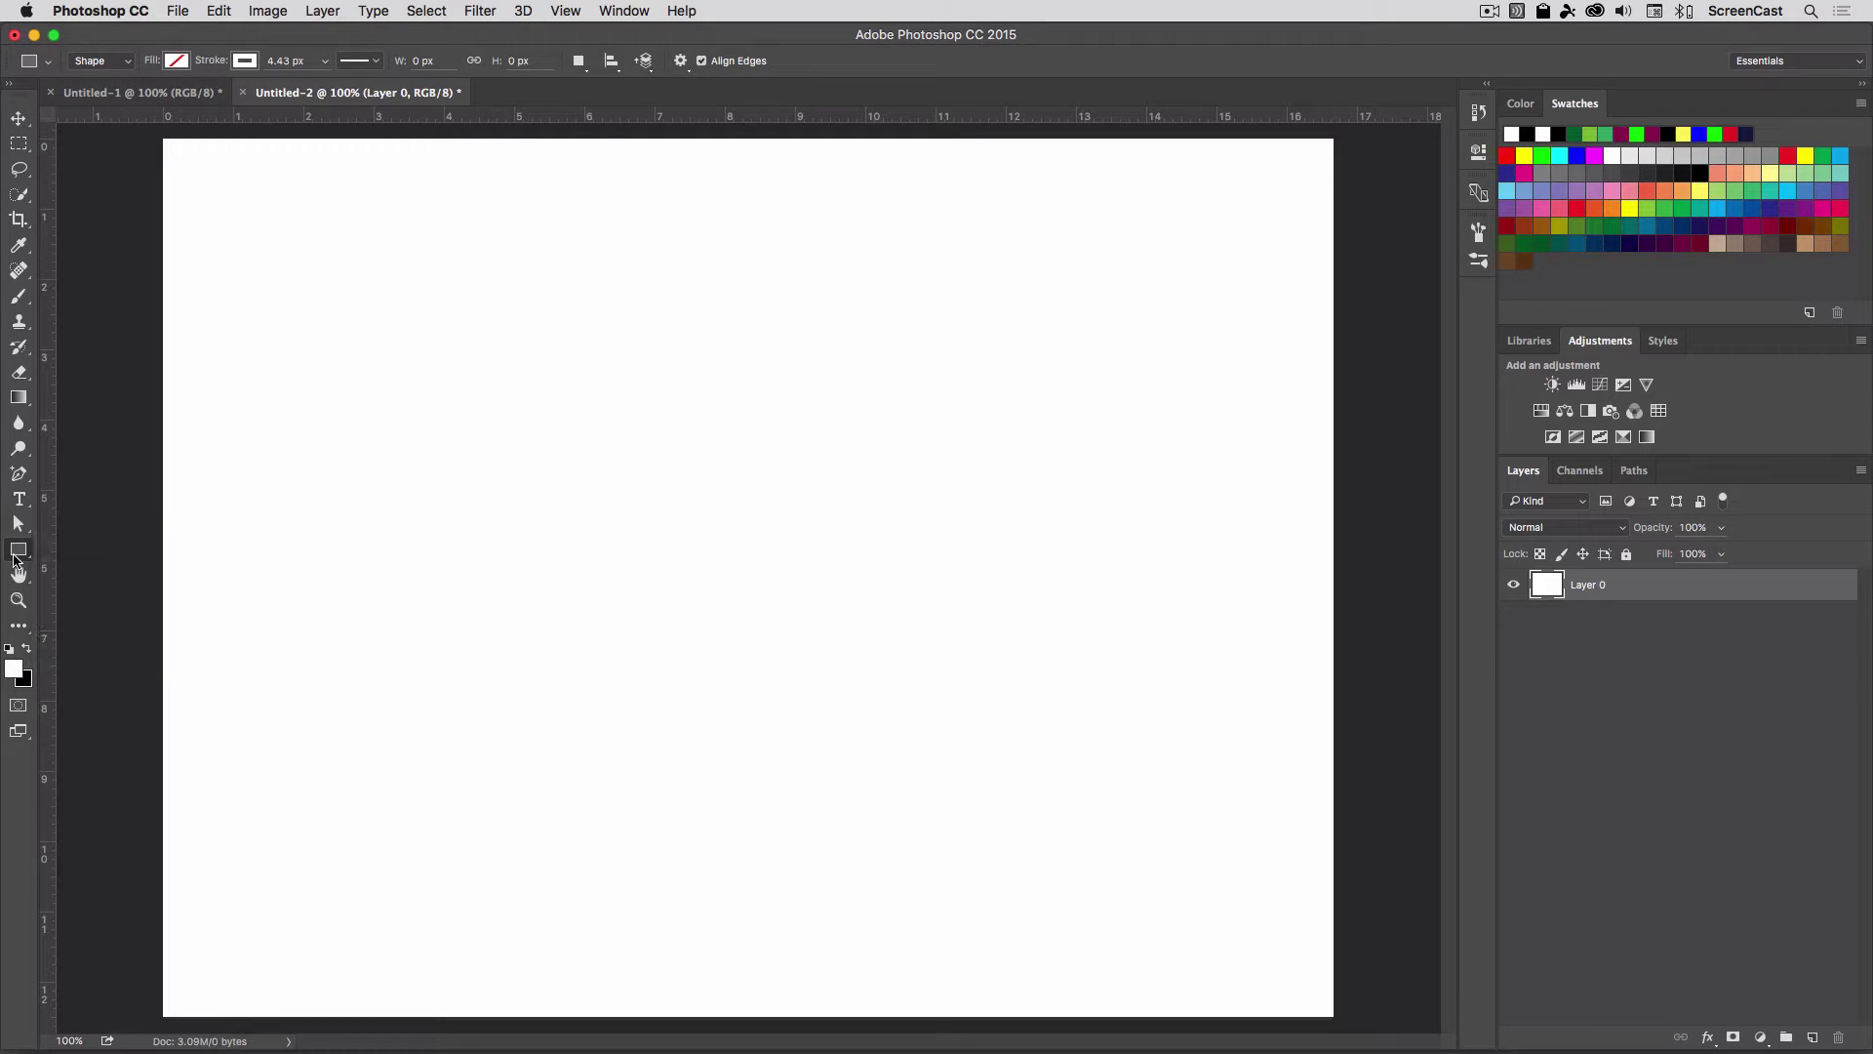
left_click(191, 11)
left_click(185, 29)
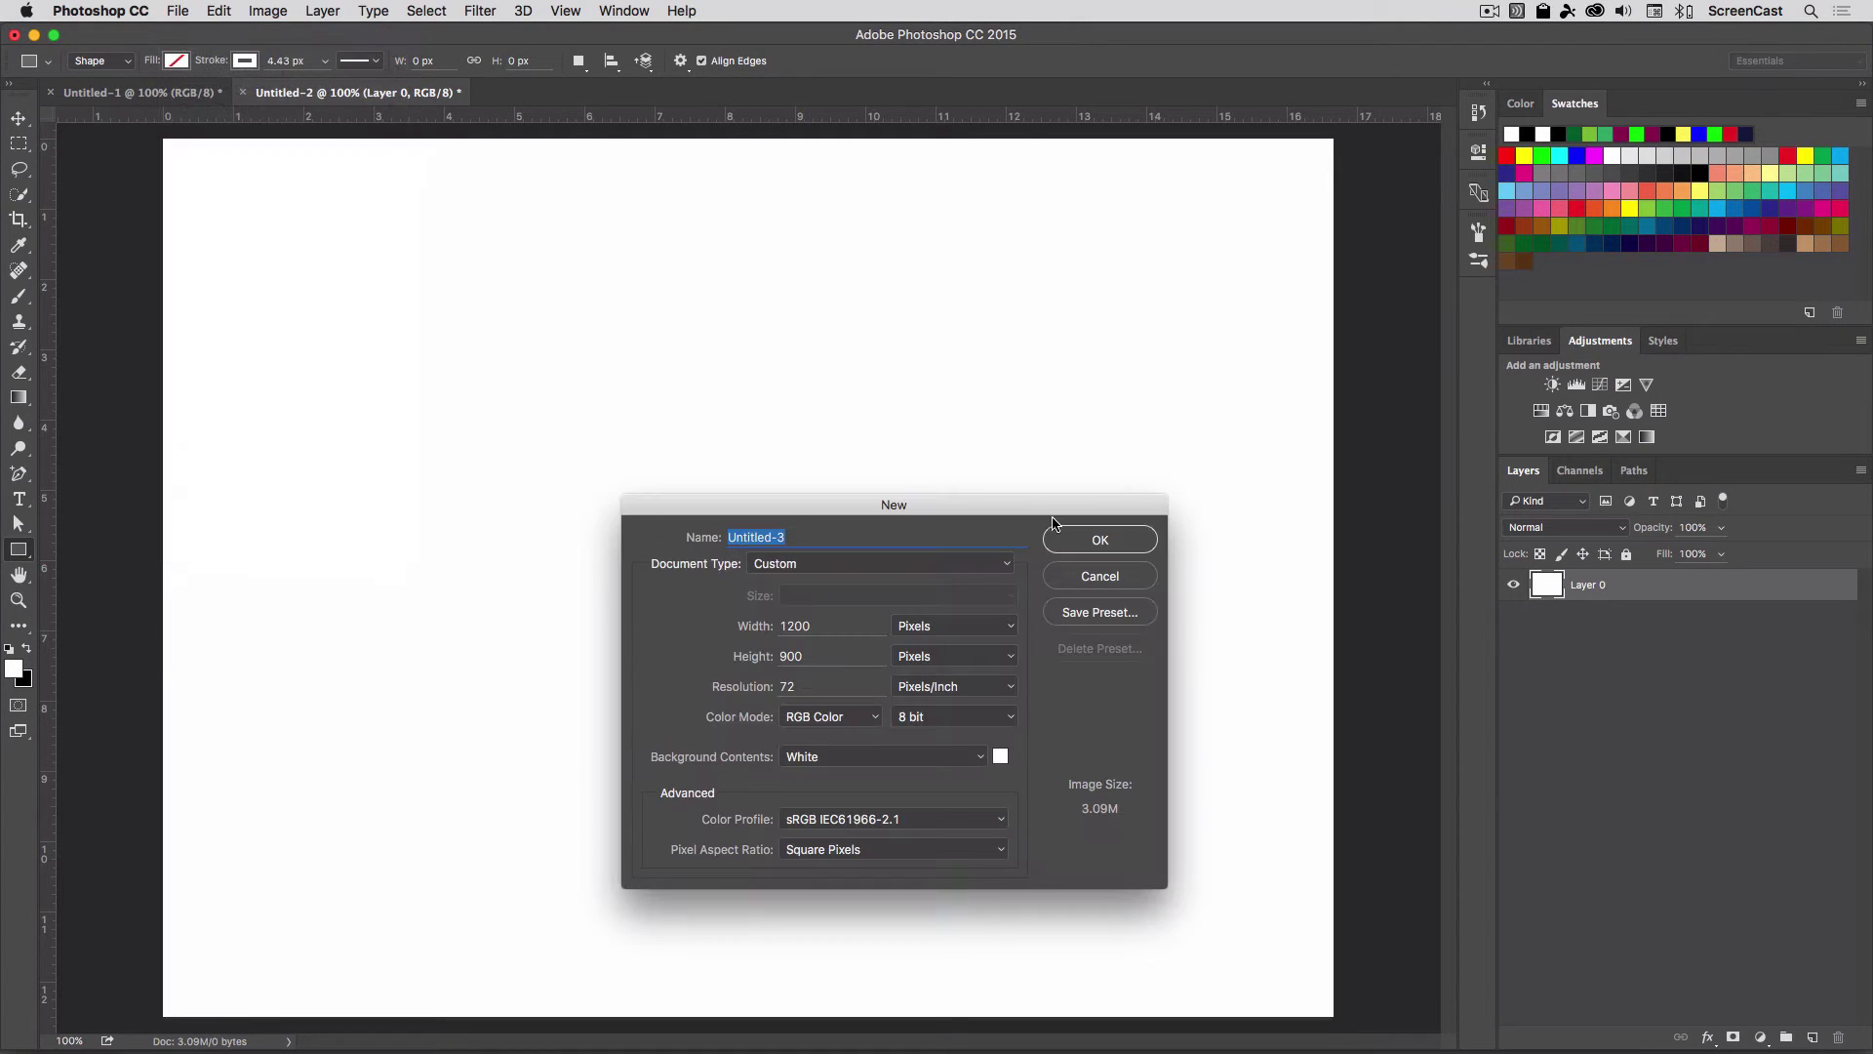
left_click(1083, 537)
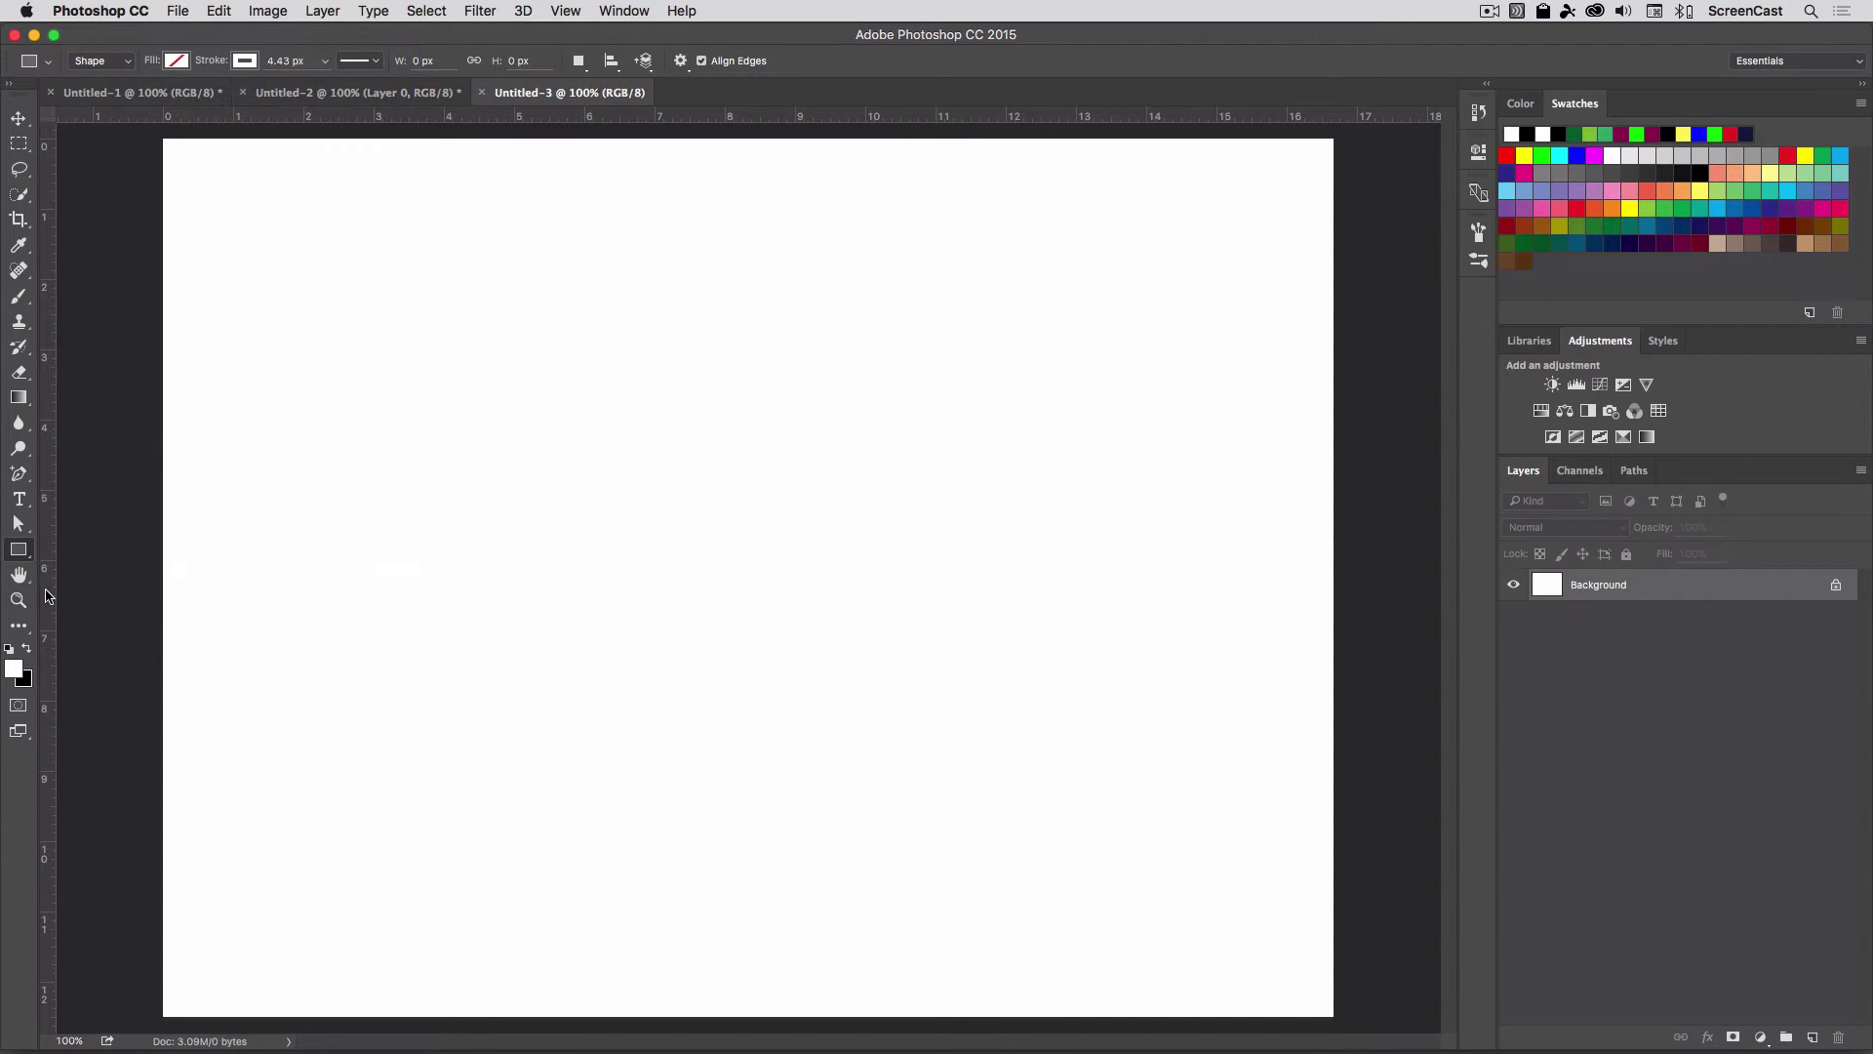
Step: Draw a tall, narrow rounded rectangle and fill it with black
left_click(18, 550)
left_click(98, 566)
left_click_drag(634, 342, 683, 552)
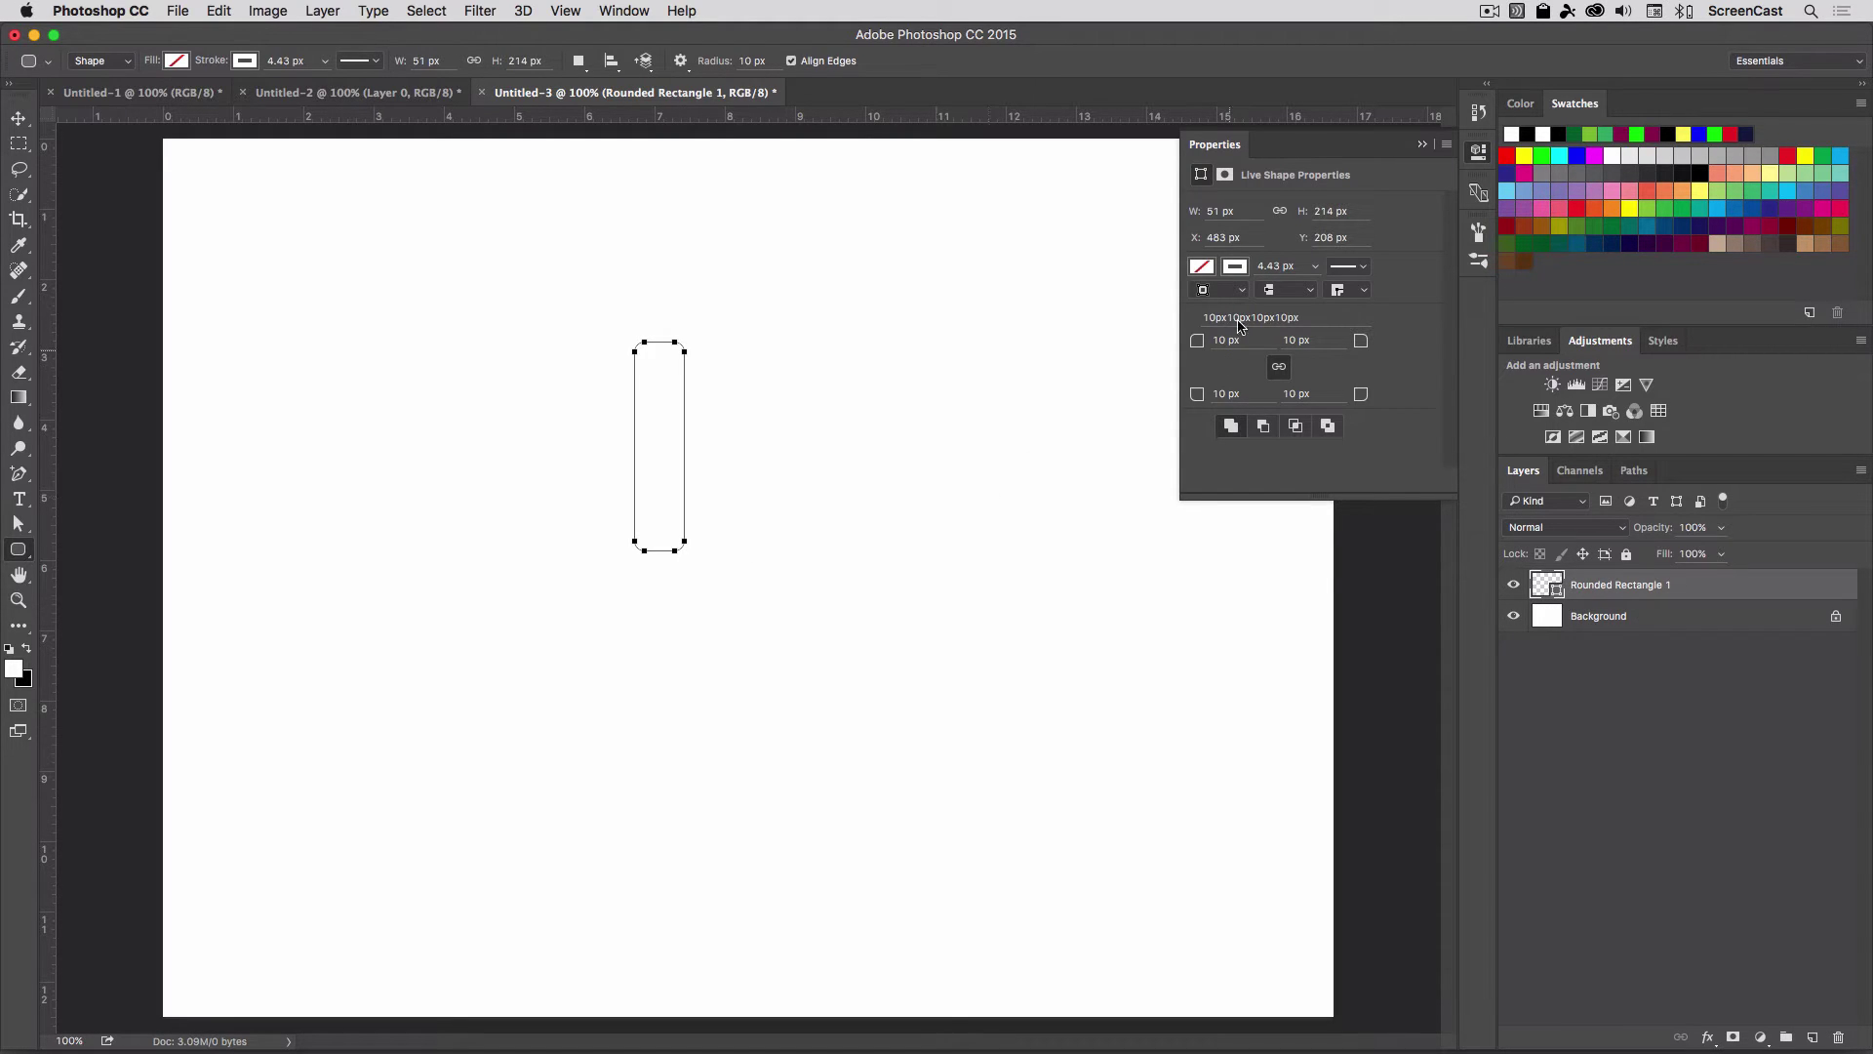
left_click(1233, 267)
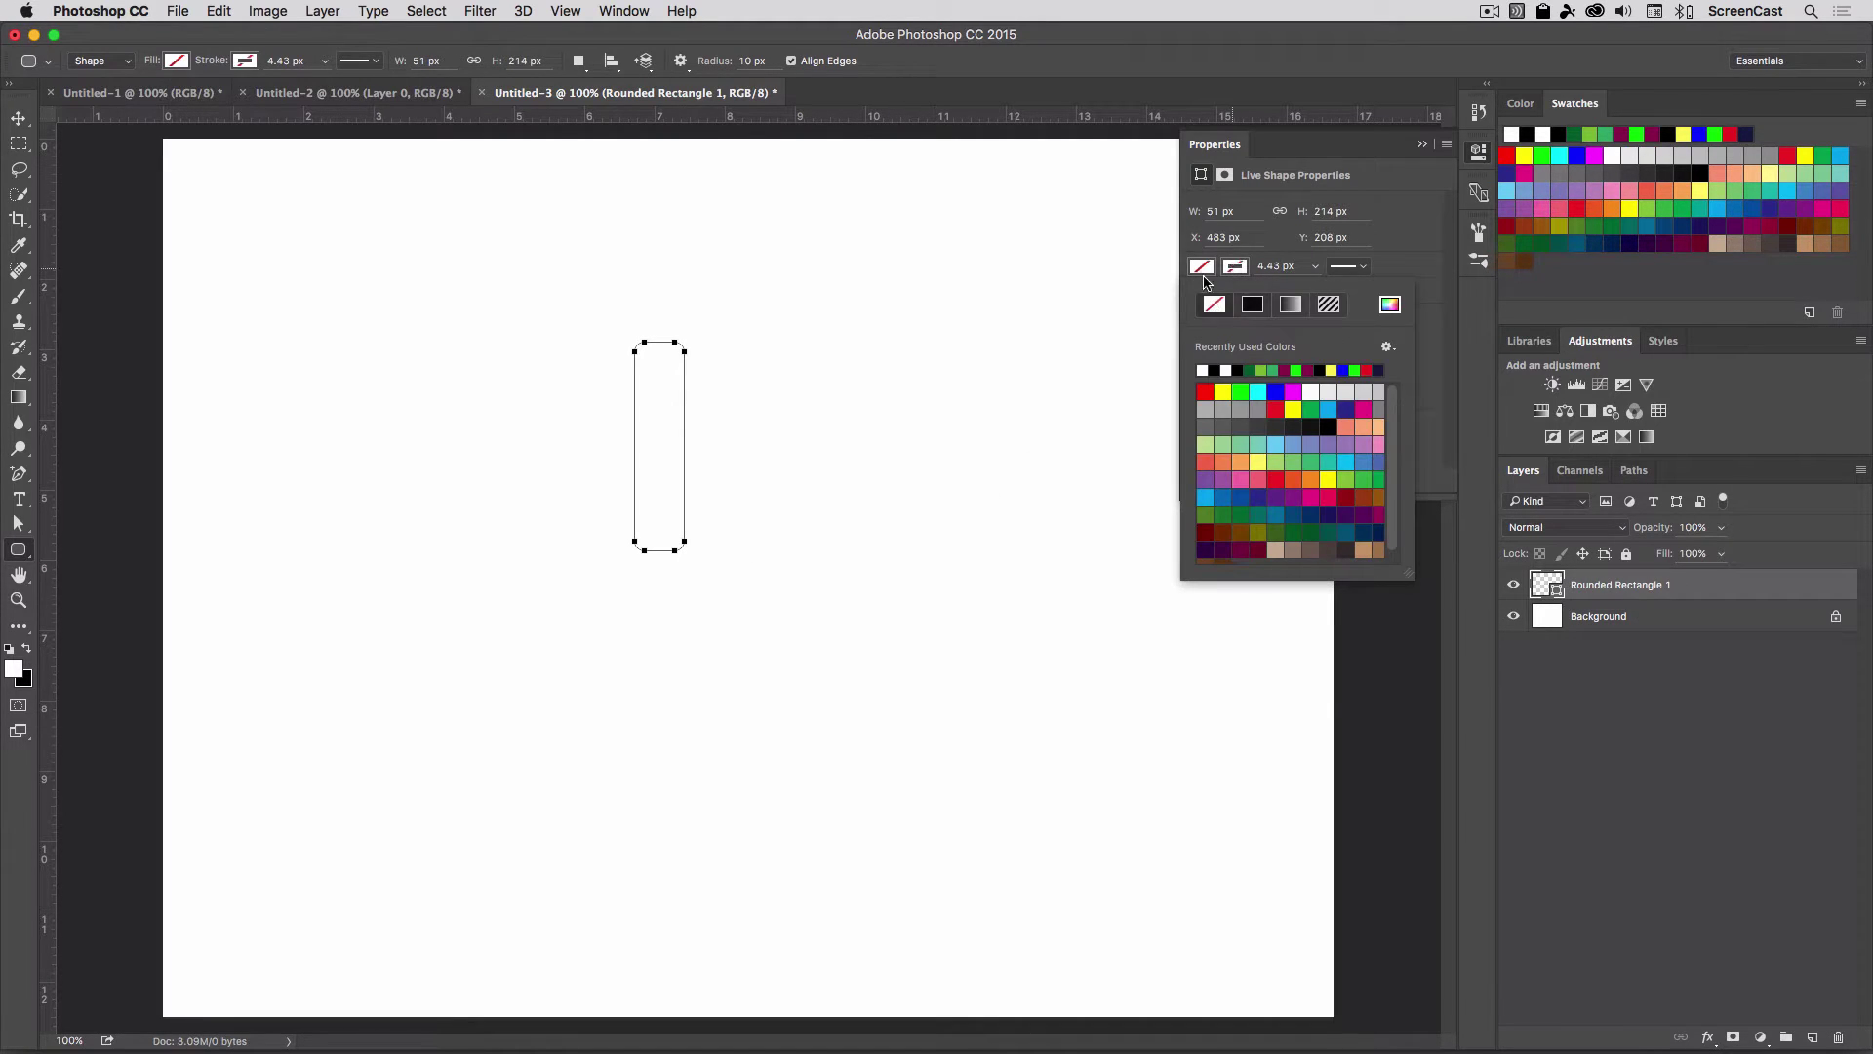
left_click(1202, 270)
left_click(1203, 269)
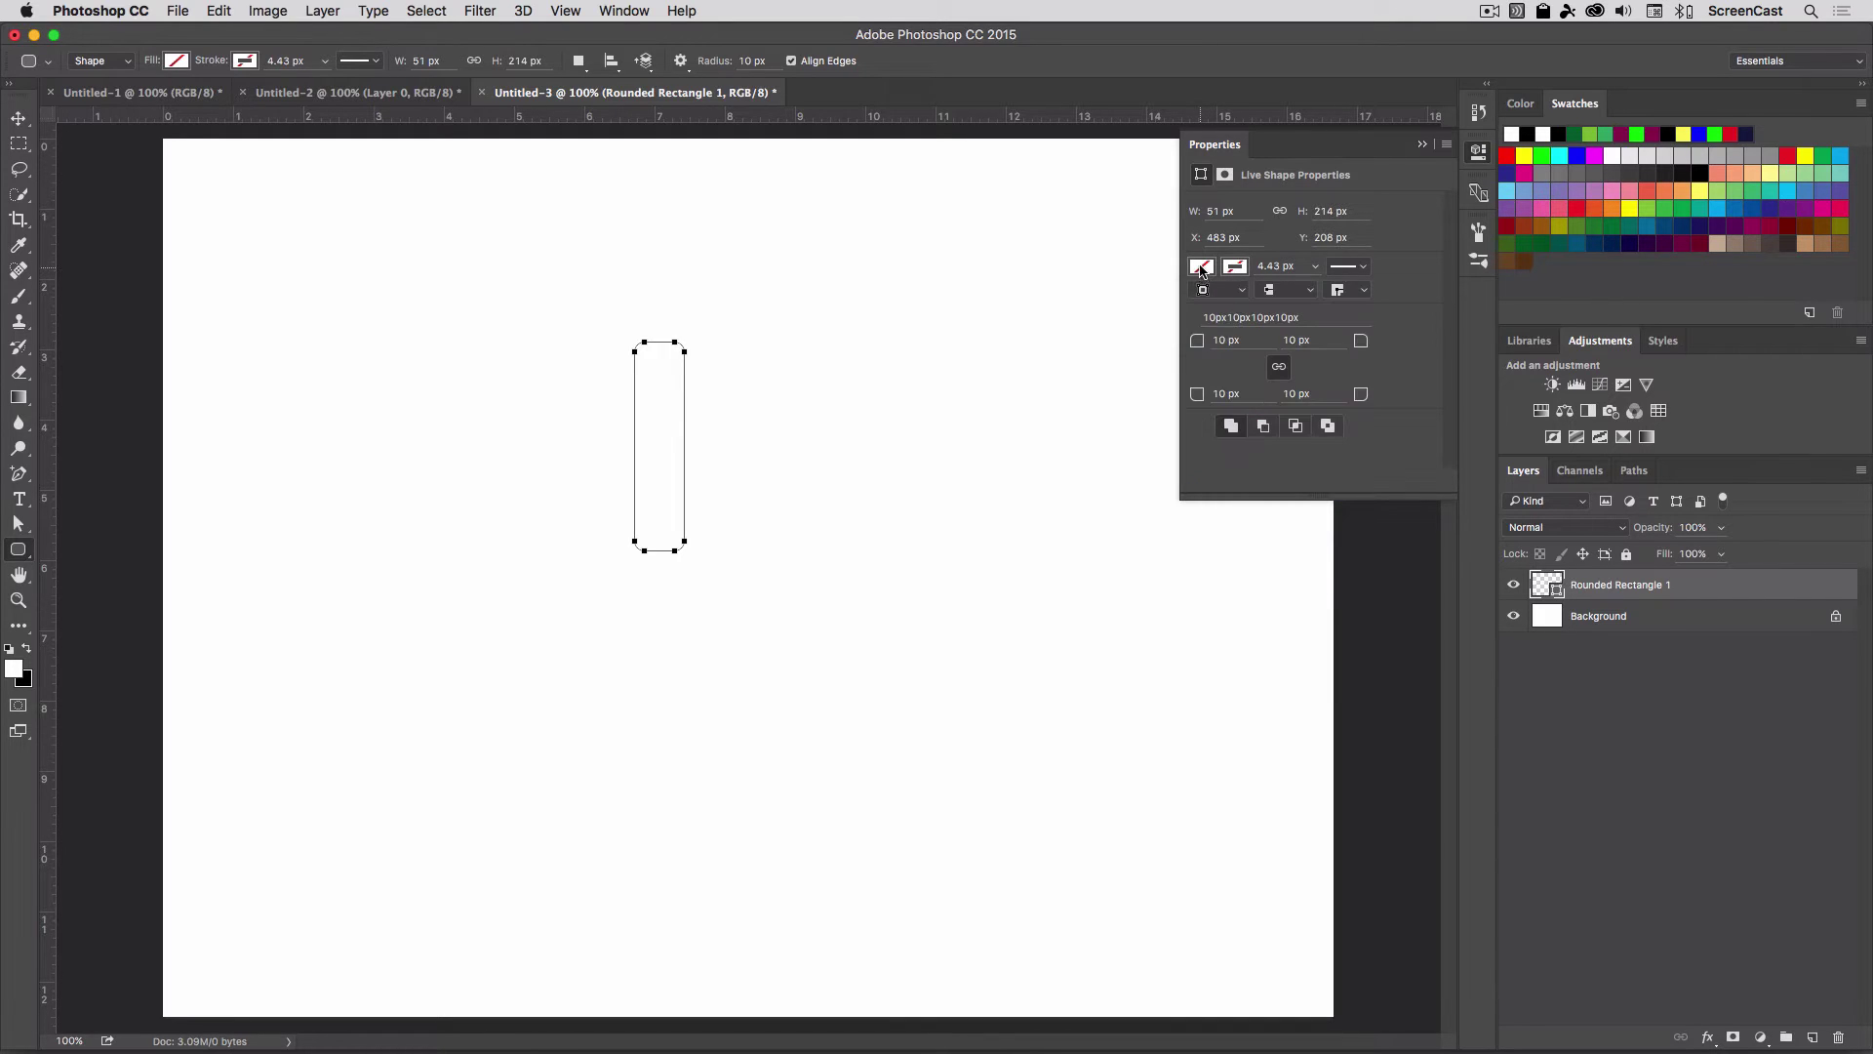
left_click(1202, 272)
left_click(1230, 370)
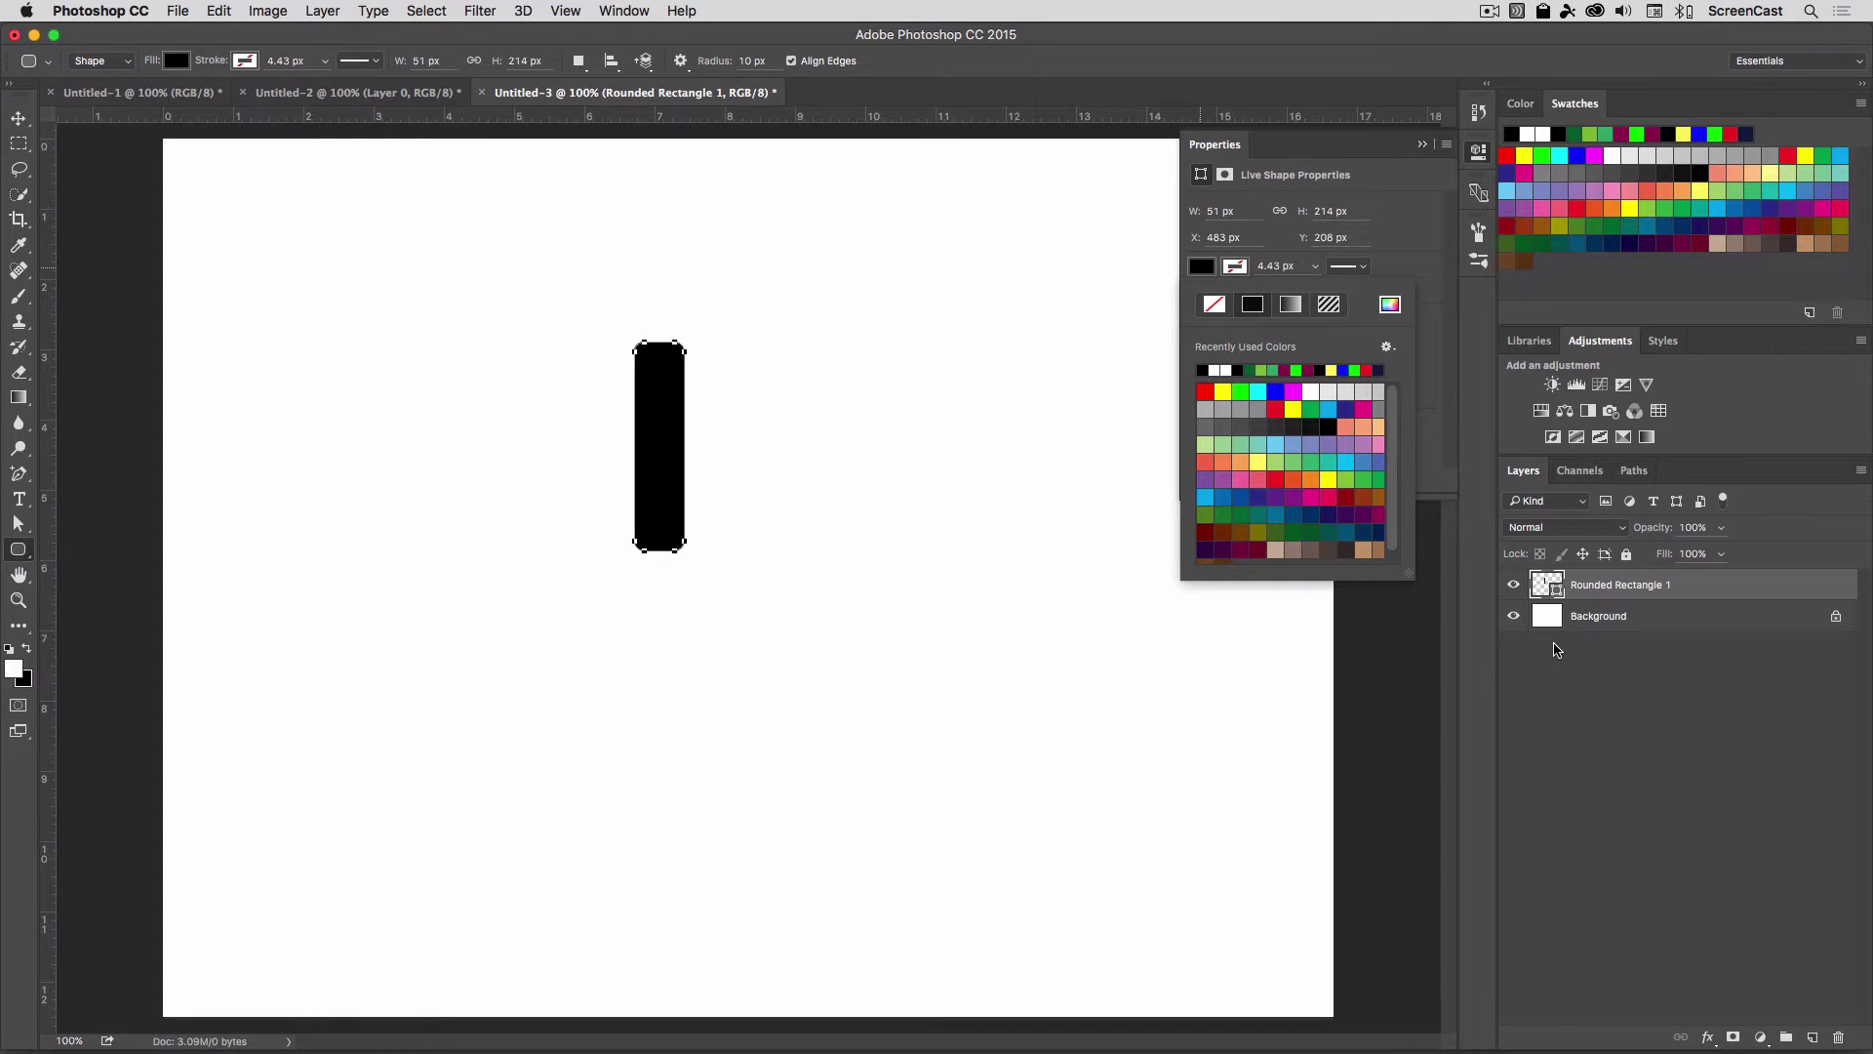
left_click(1438, 459)
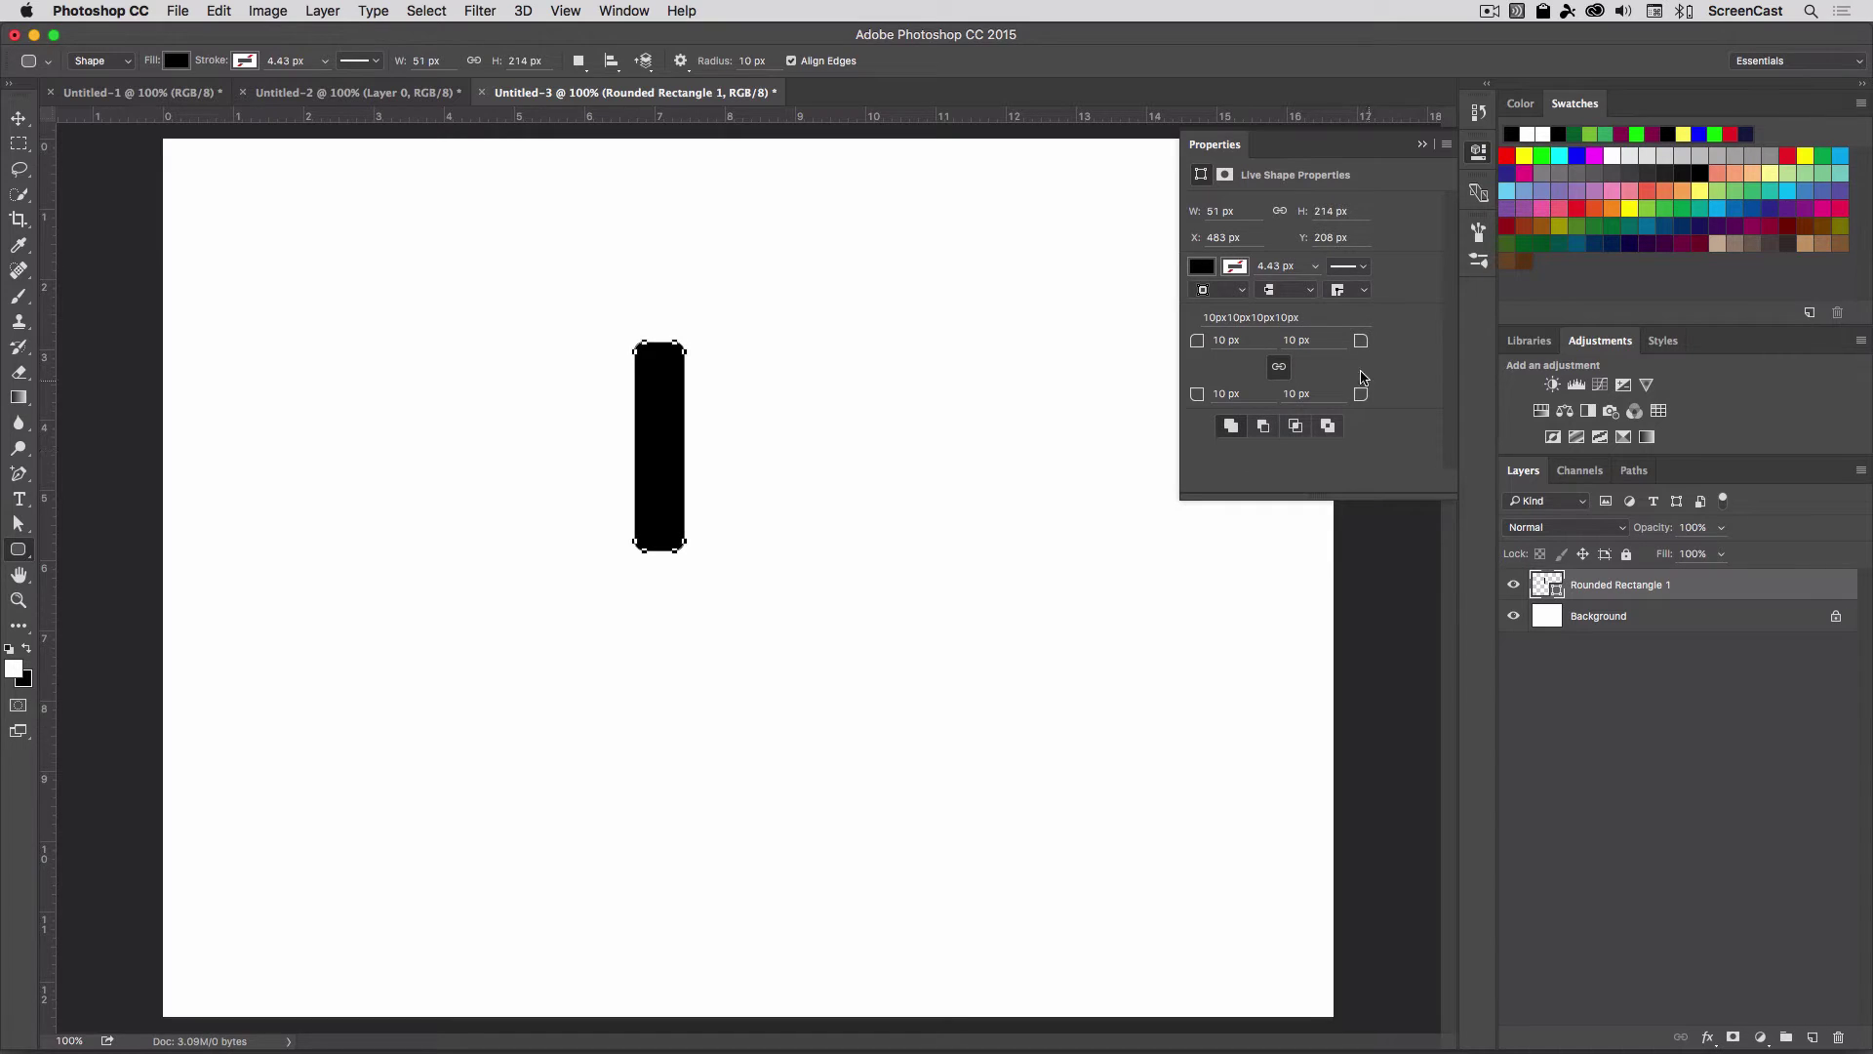
Step: Round the rectangle's corners to 22 px and shorten its height from 214 to 184 px
left_click_drag(1202, 342, 1211, 335)
left_click(1558, 699)
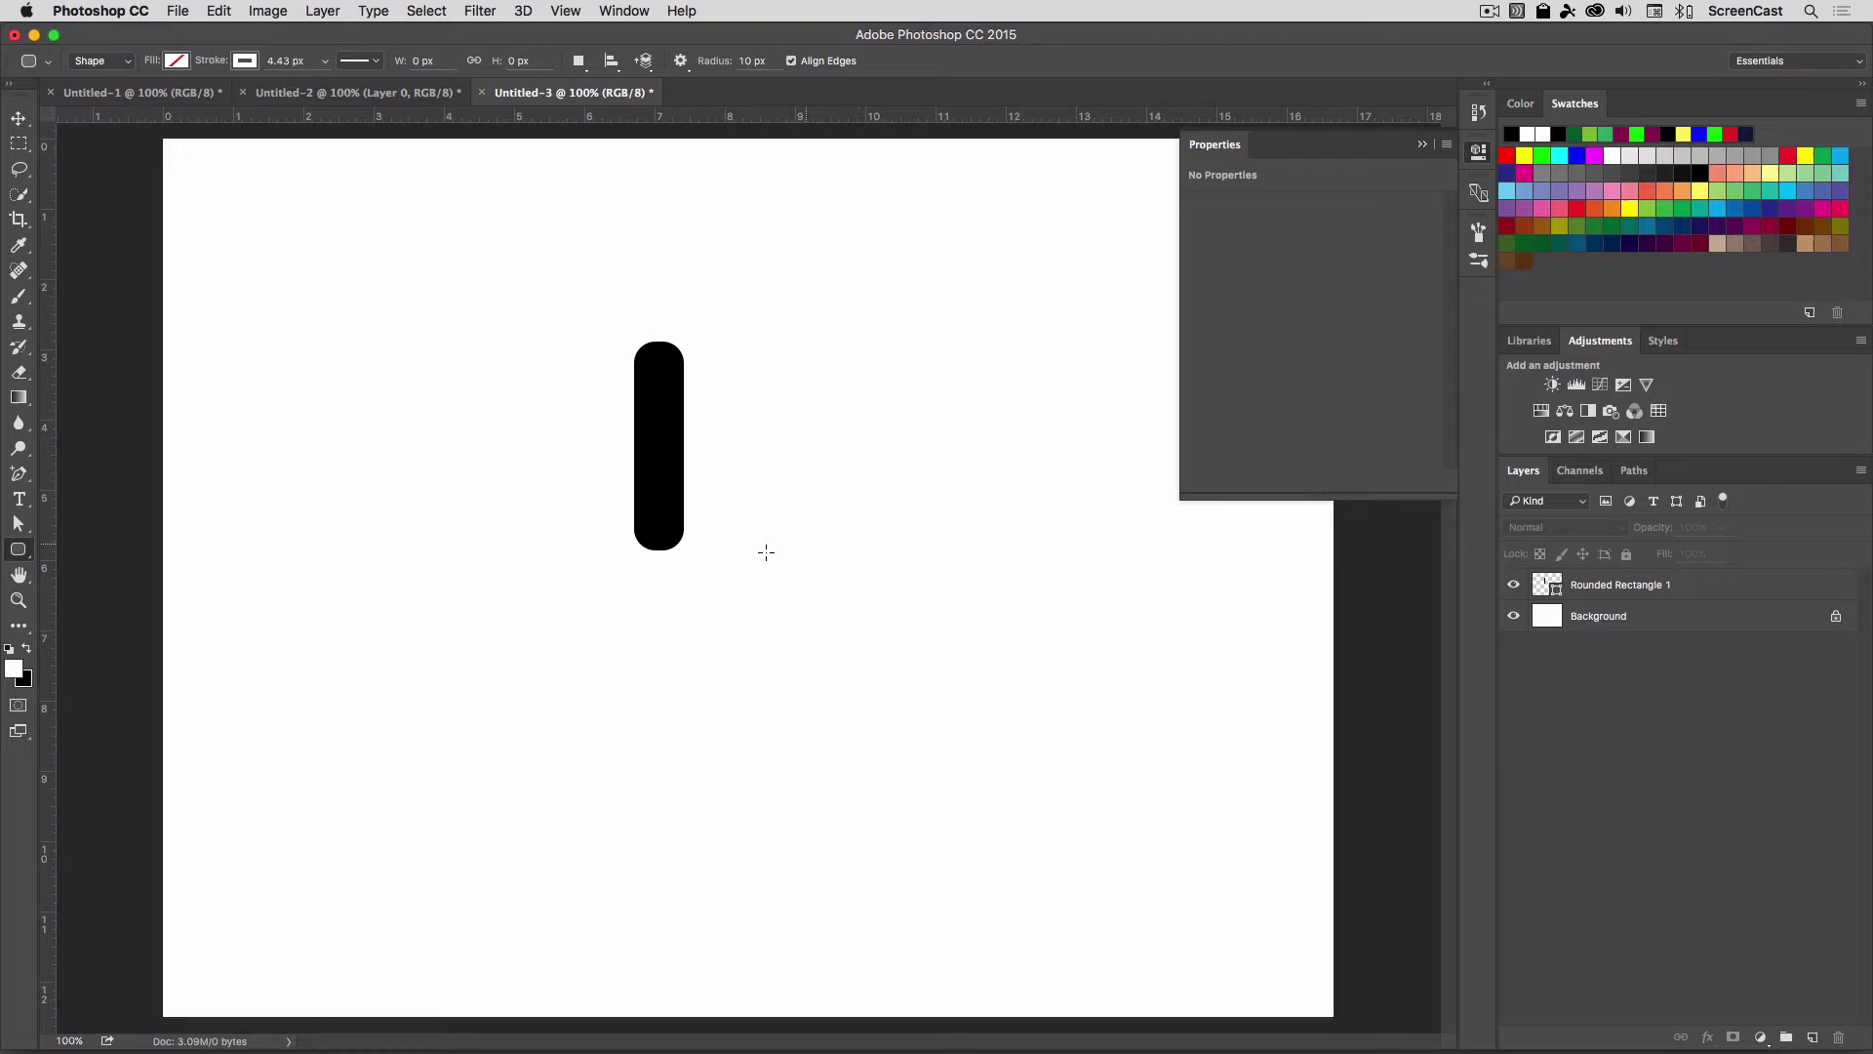
left_click(1479, 151)
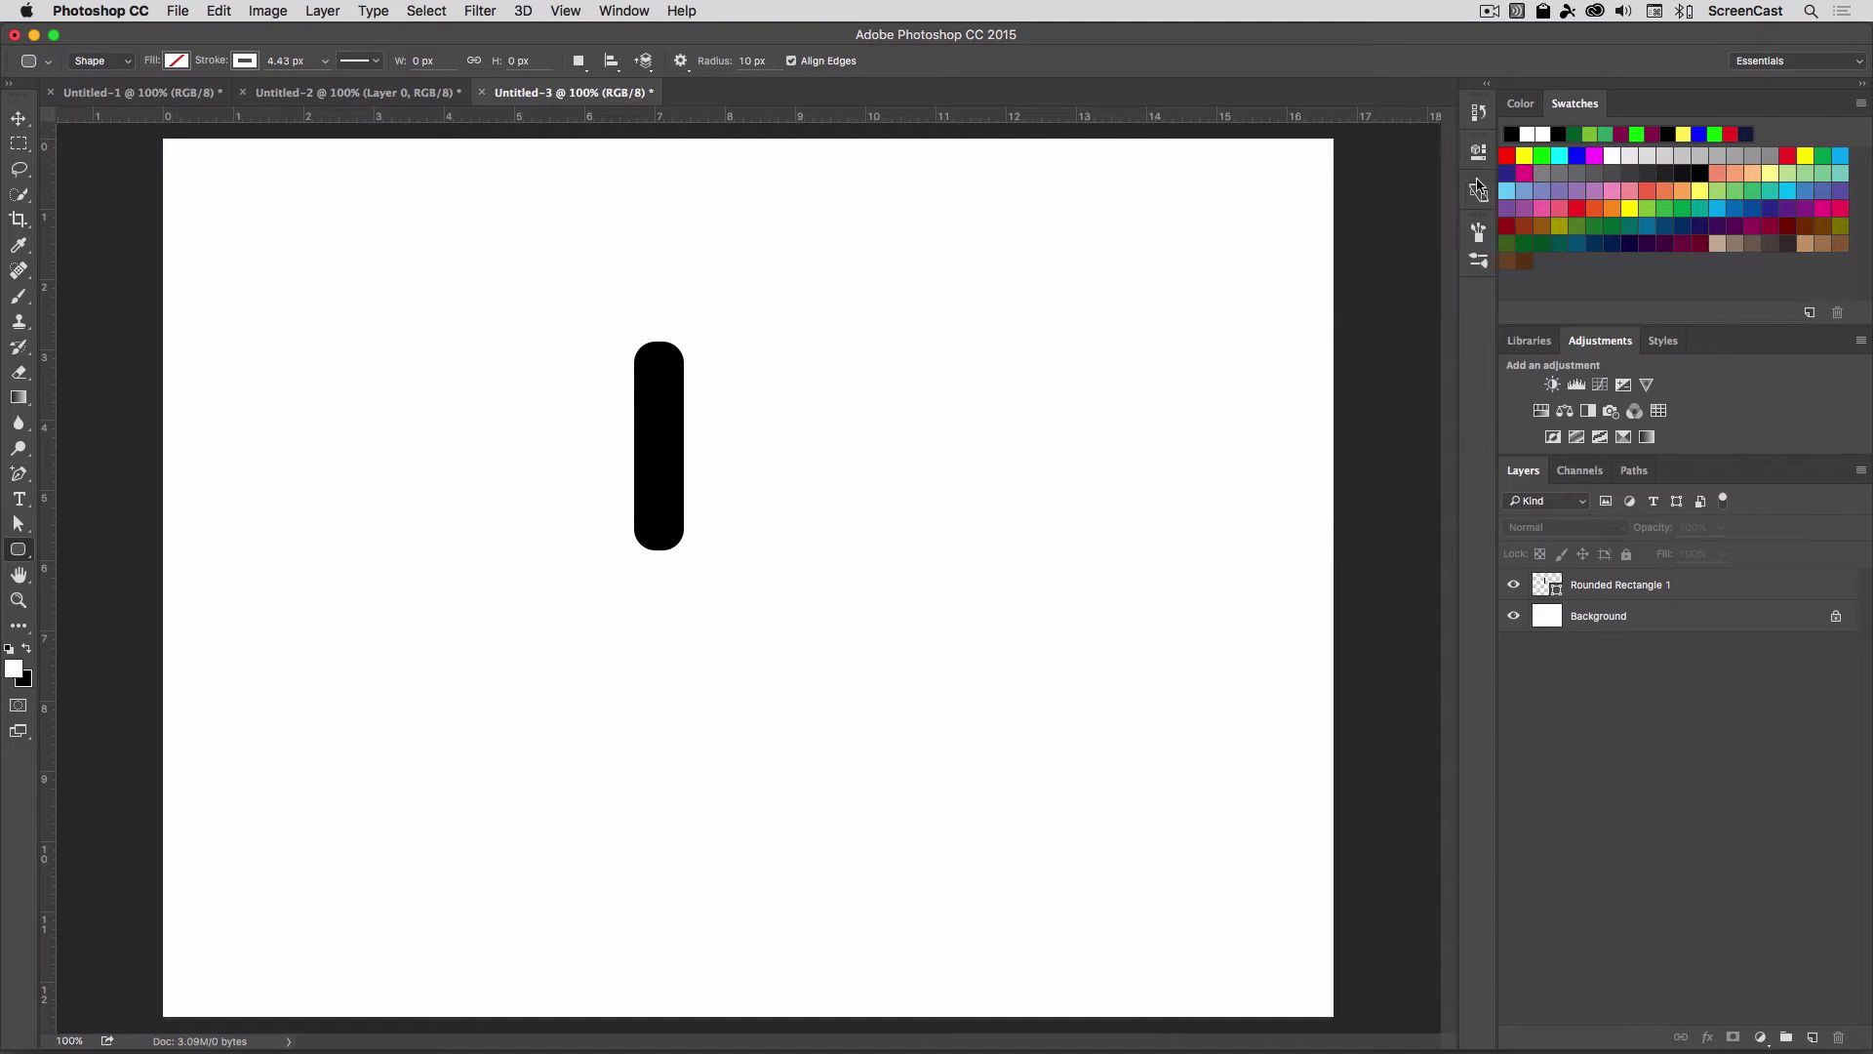
left_click(1479, 151)
left_click(1539, 579)
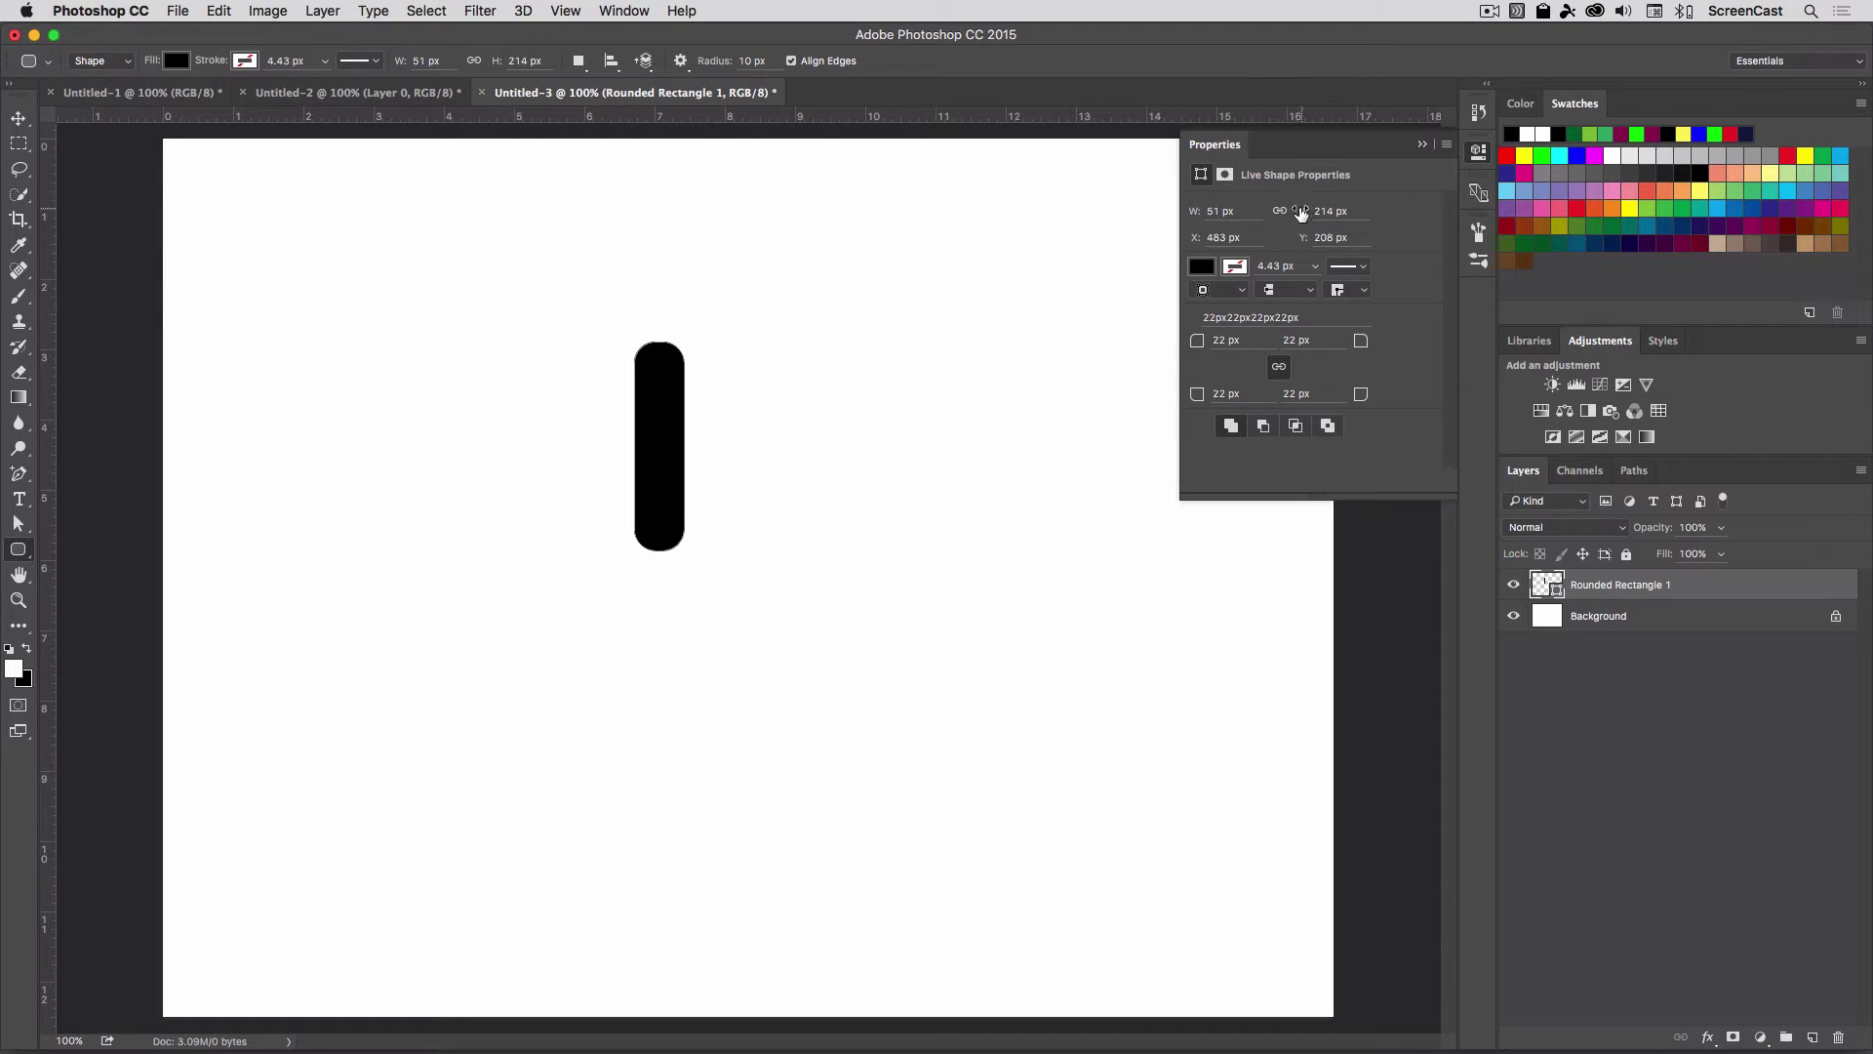
left_click_drag(1304, 212, 1271, 212)
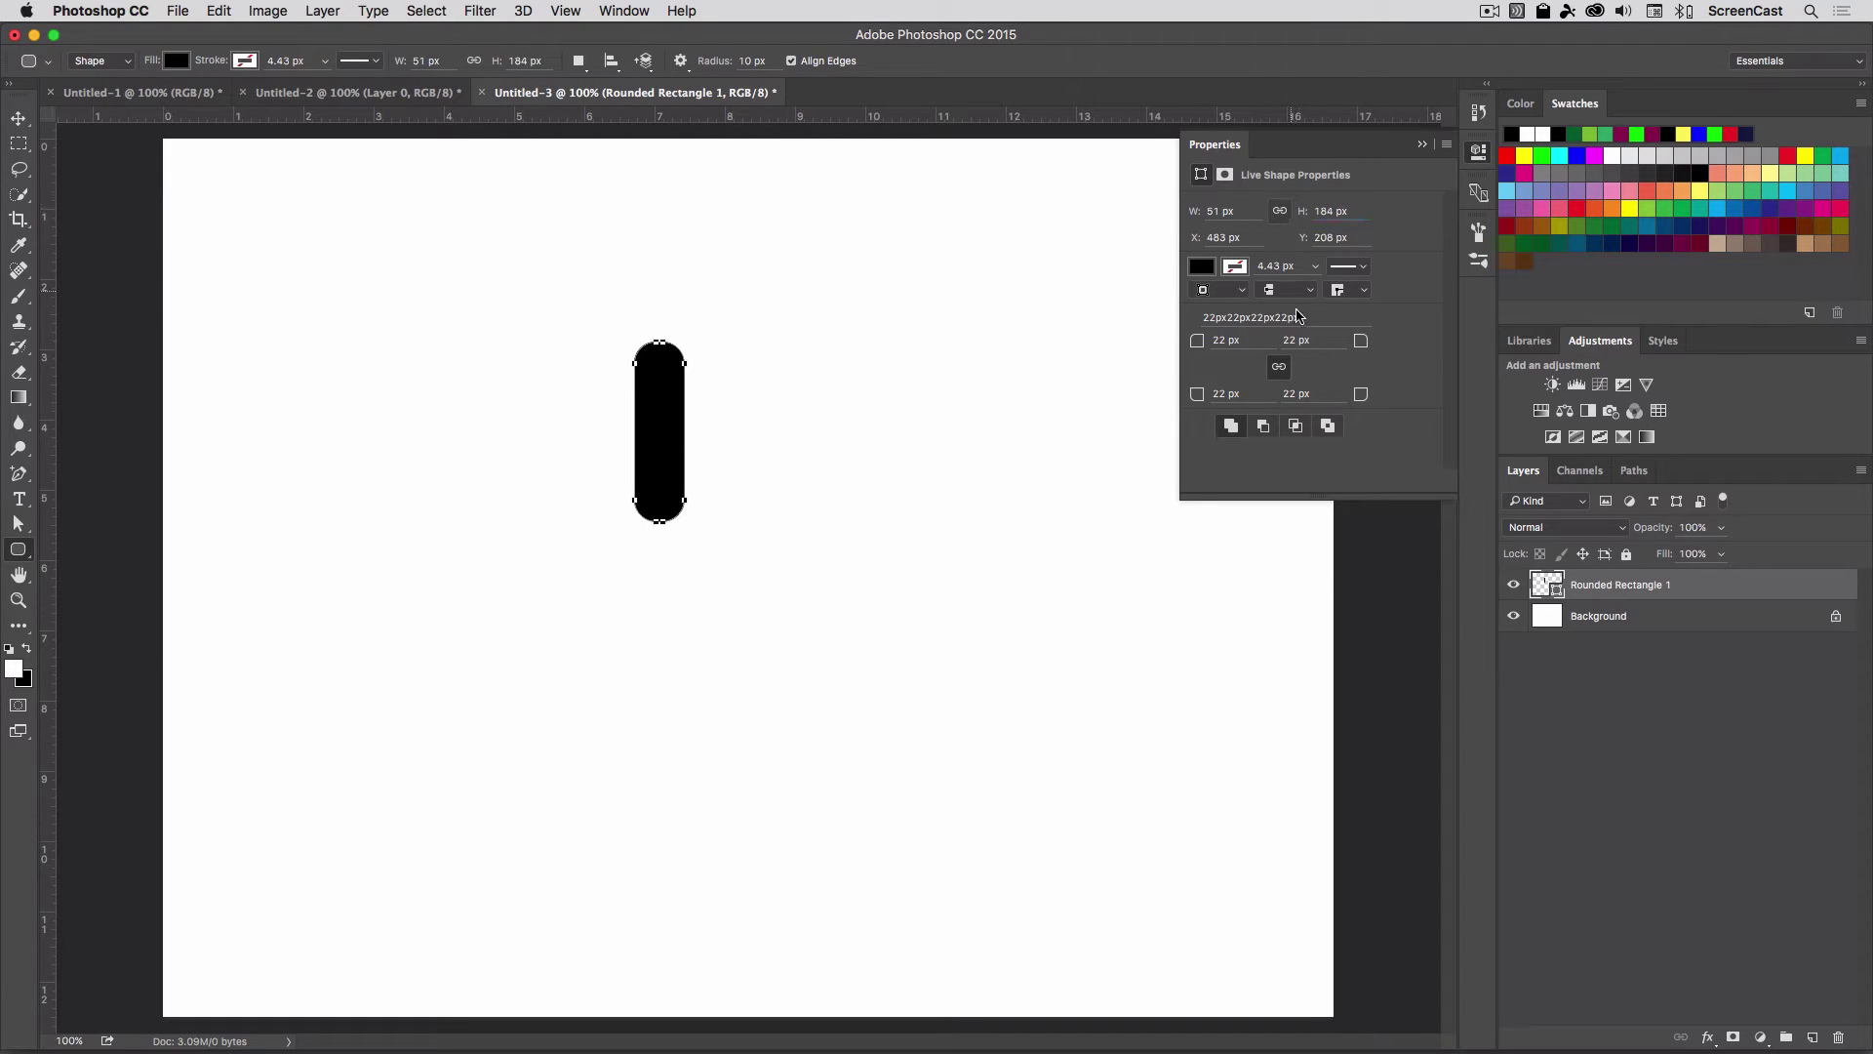
left_click(1602, 682)
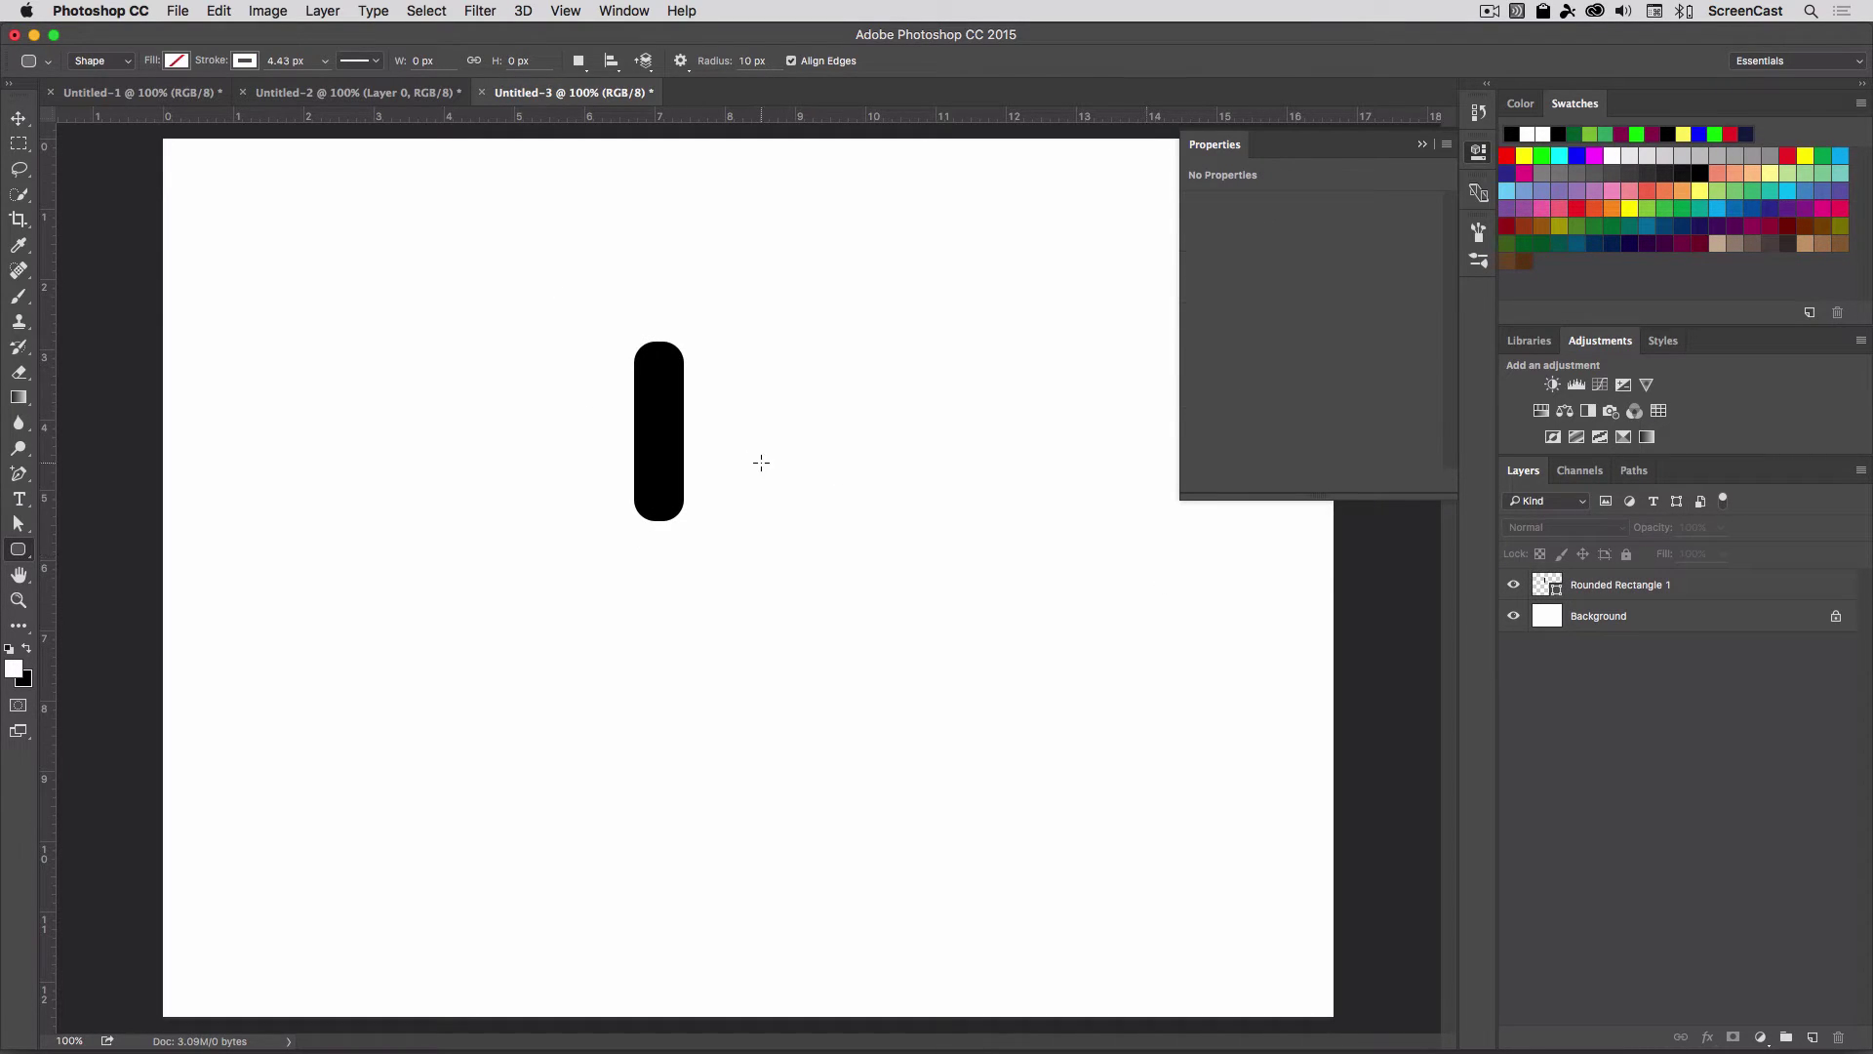
Step: Delete the white Background layer and trim away the transparent pixels around the shape
left_click(1632, 622)
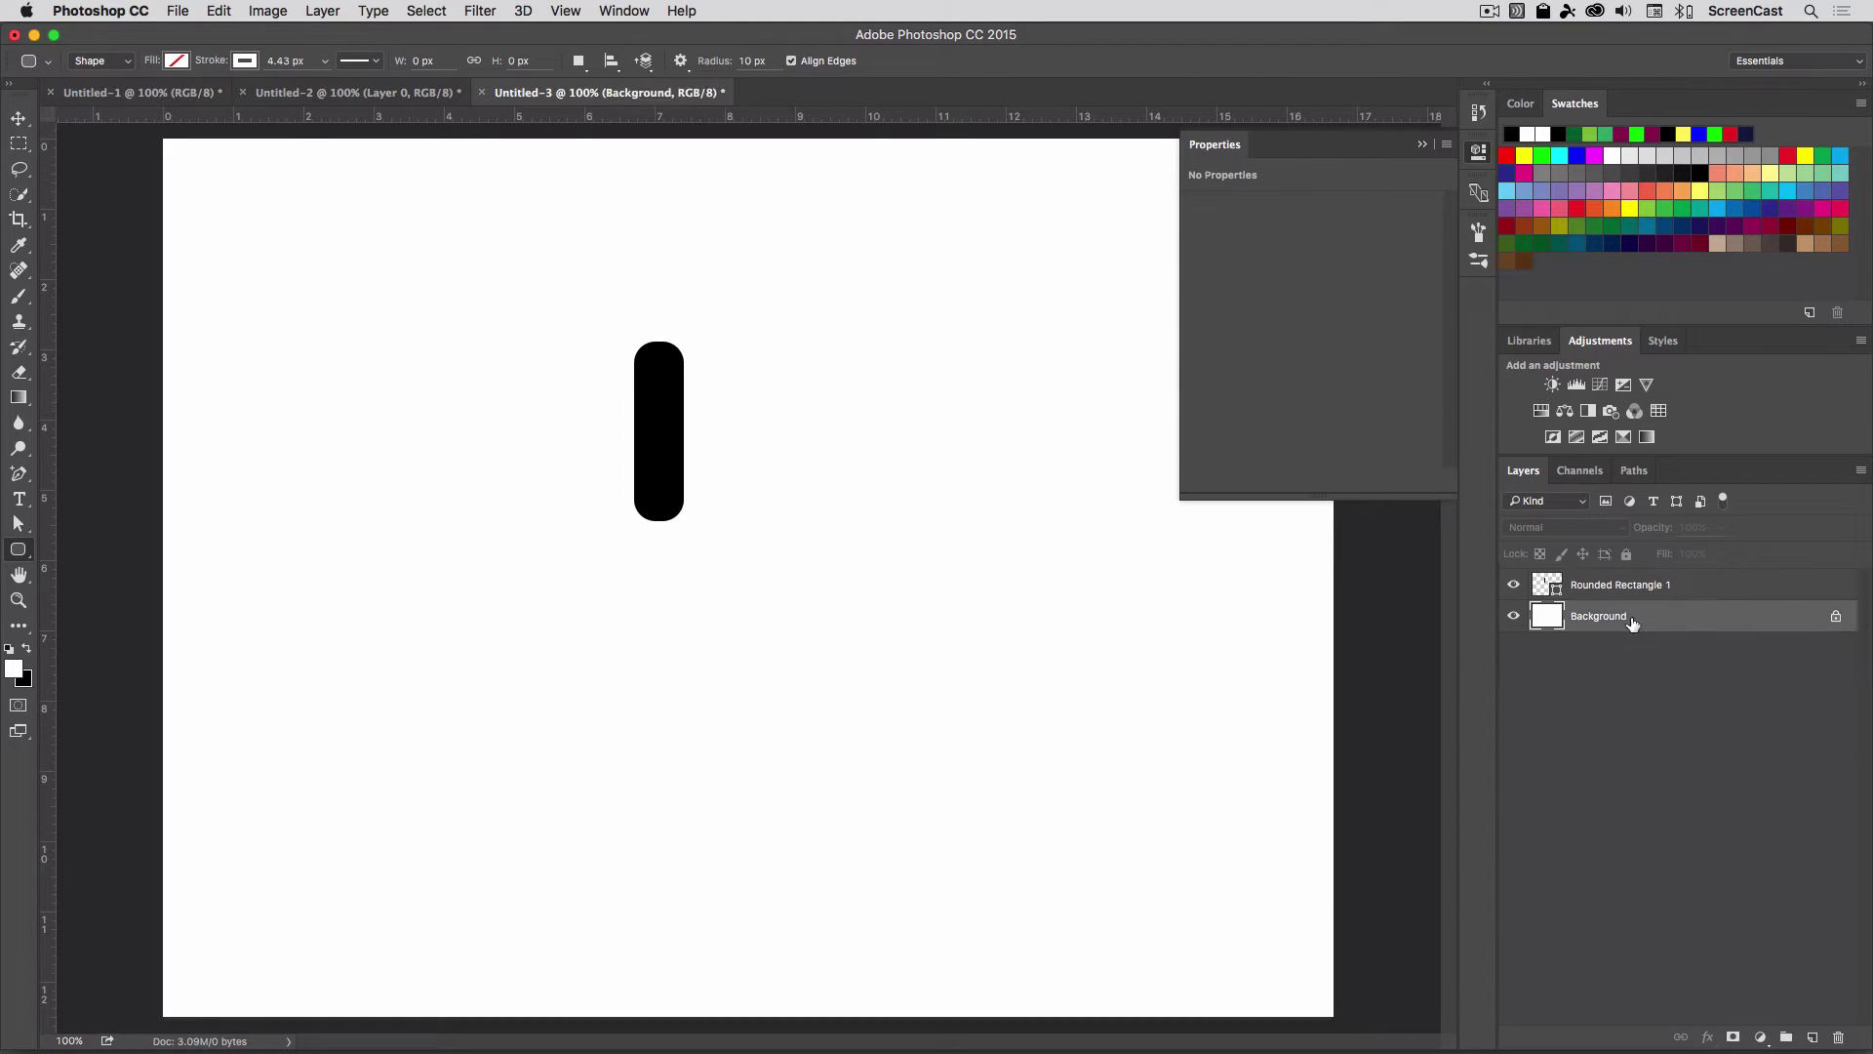
key("Delete")
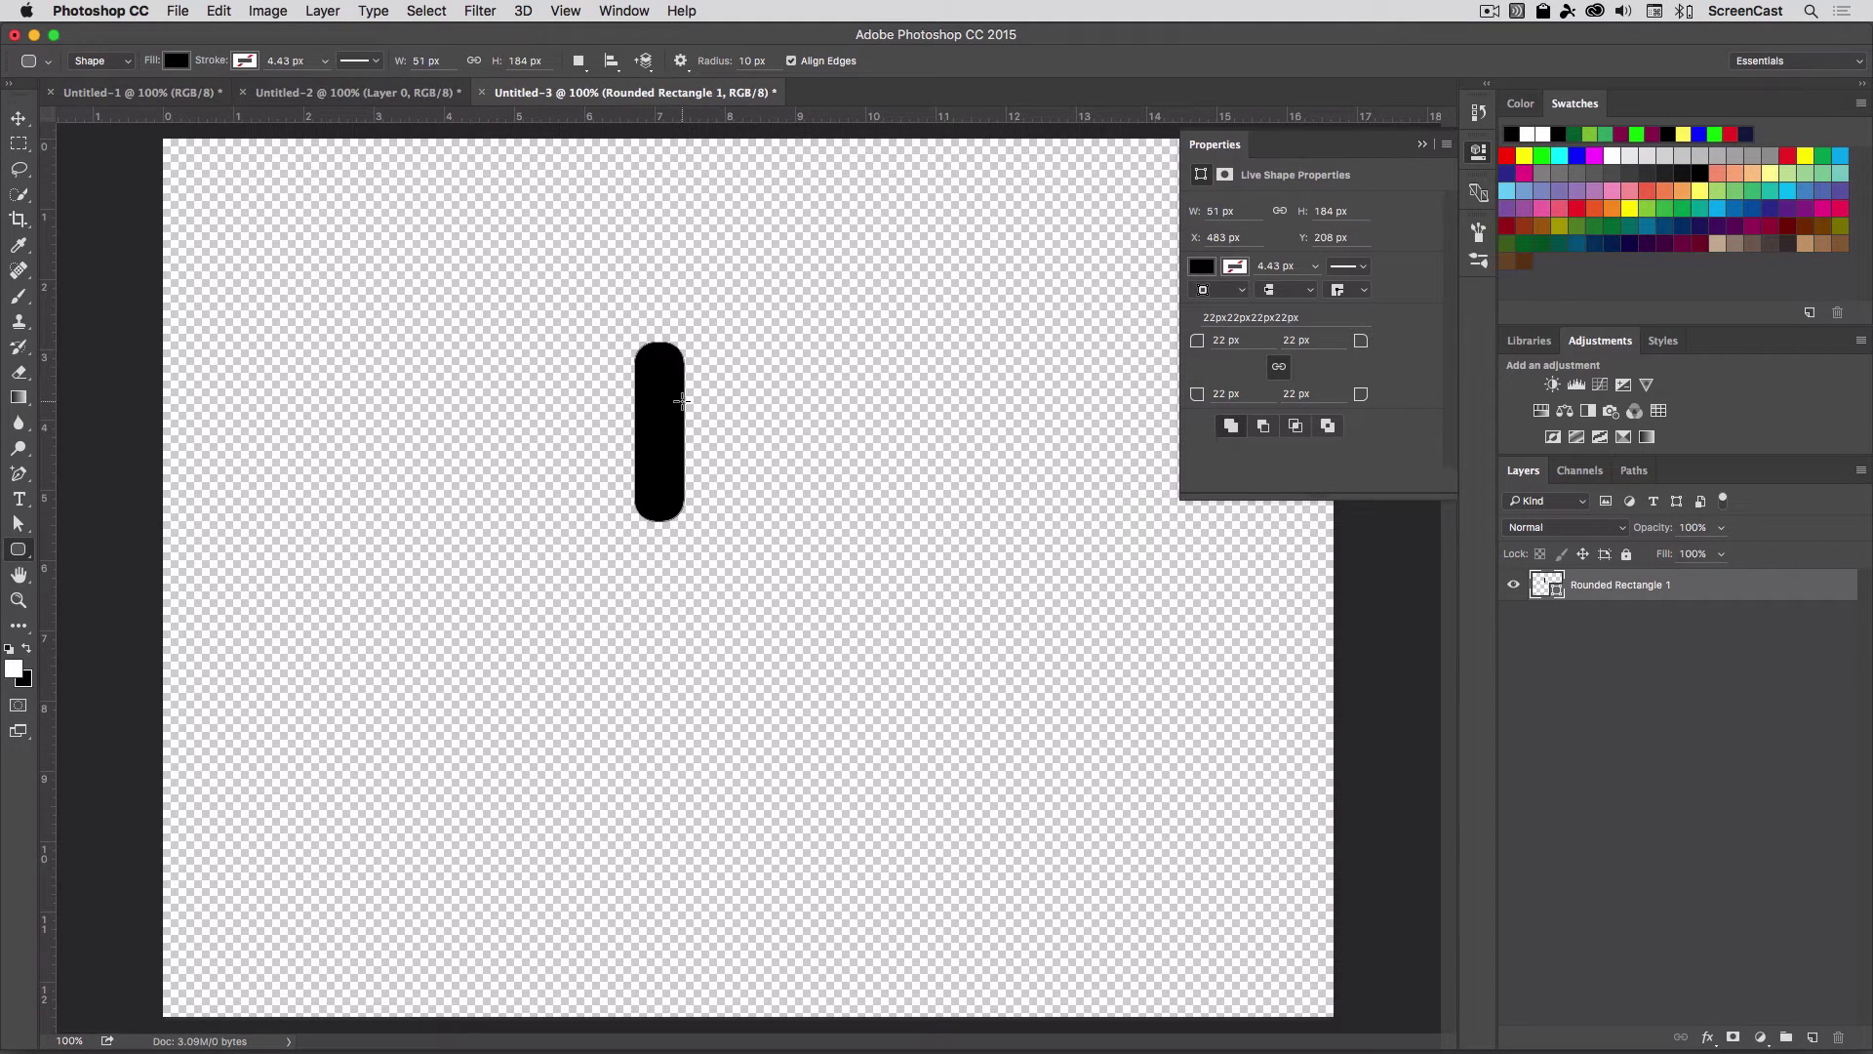
left_click(1478, 152)
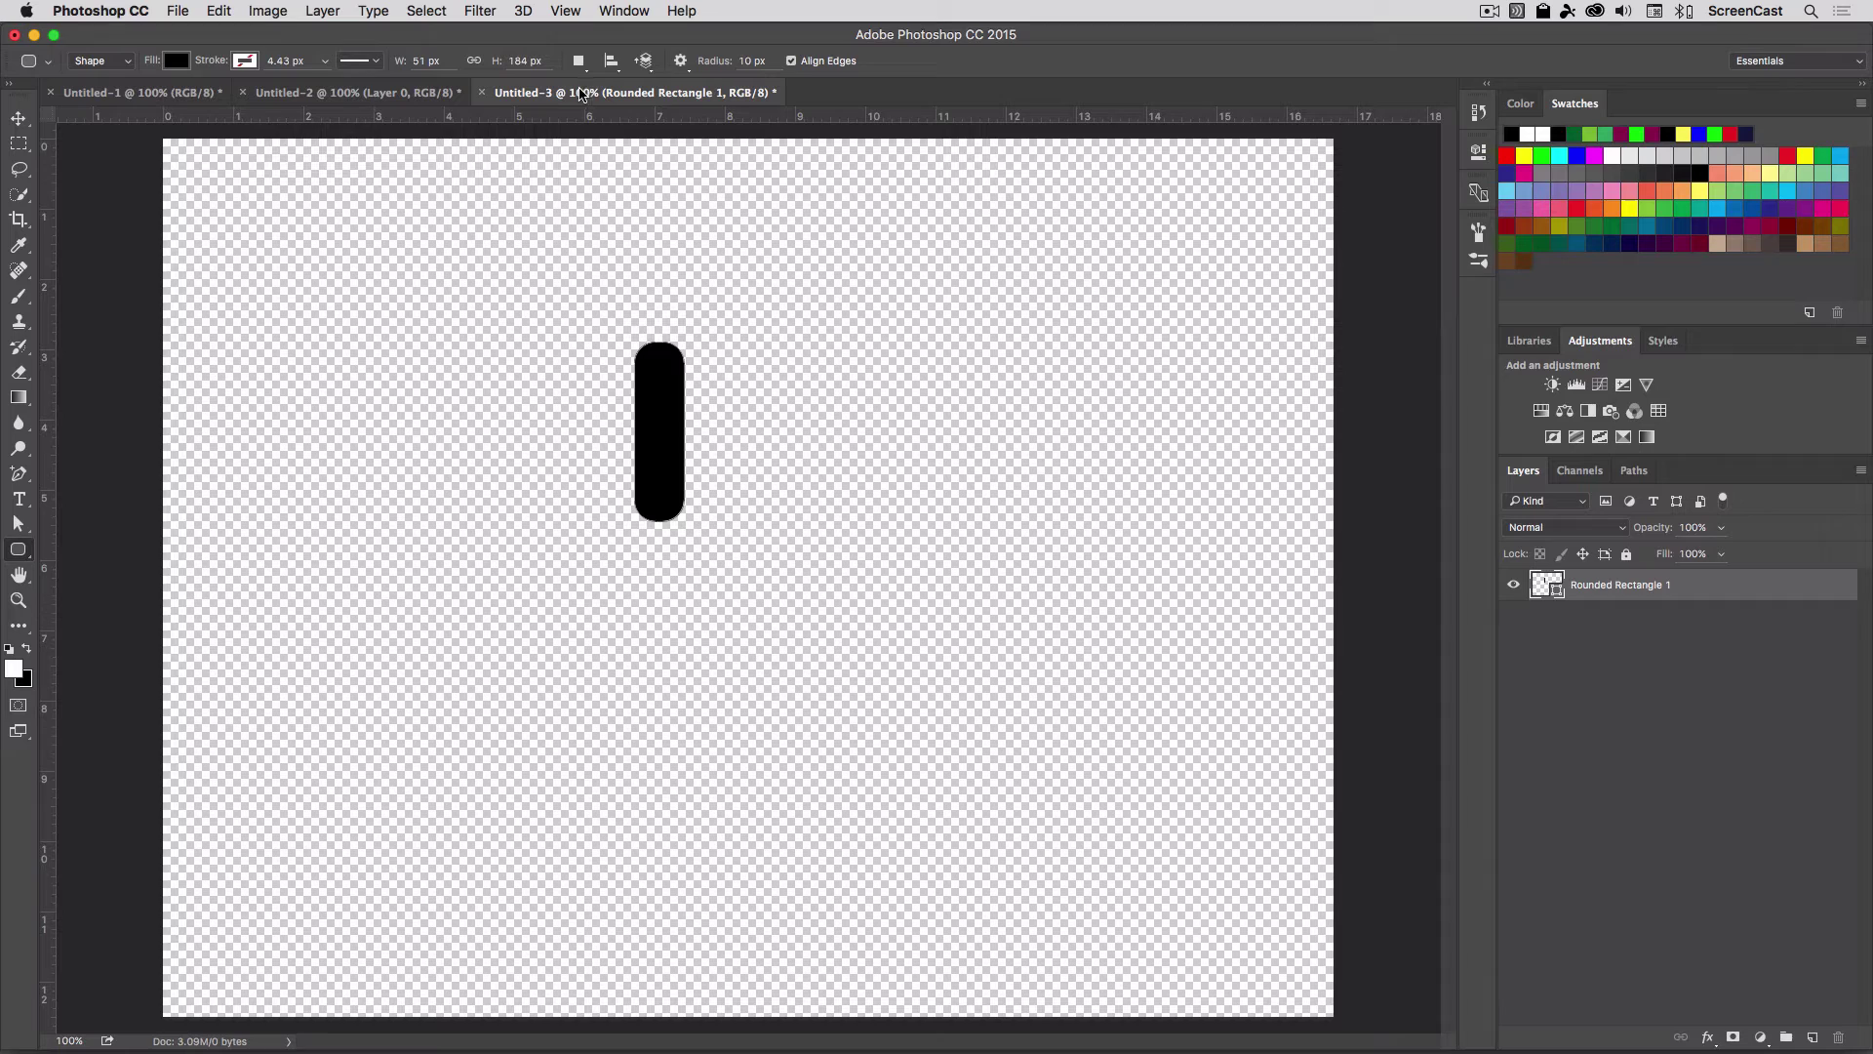
left_click(290, 6)
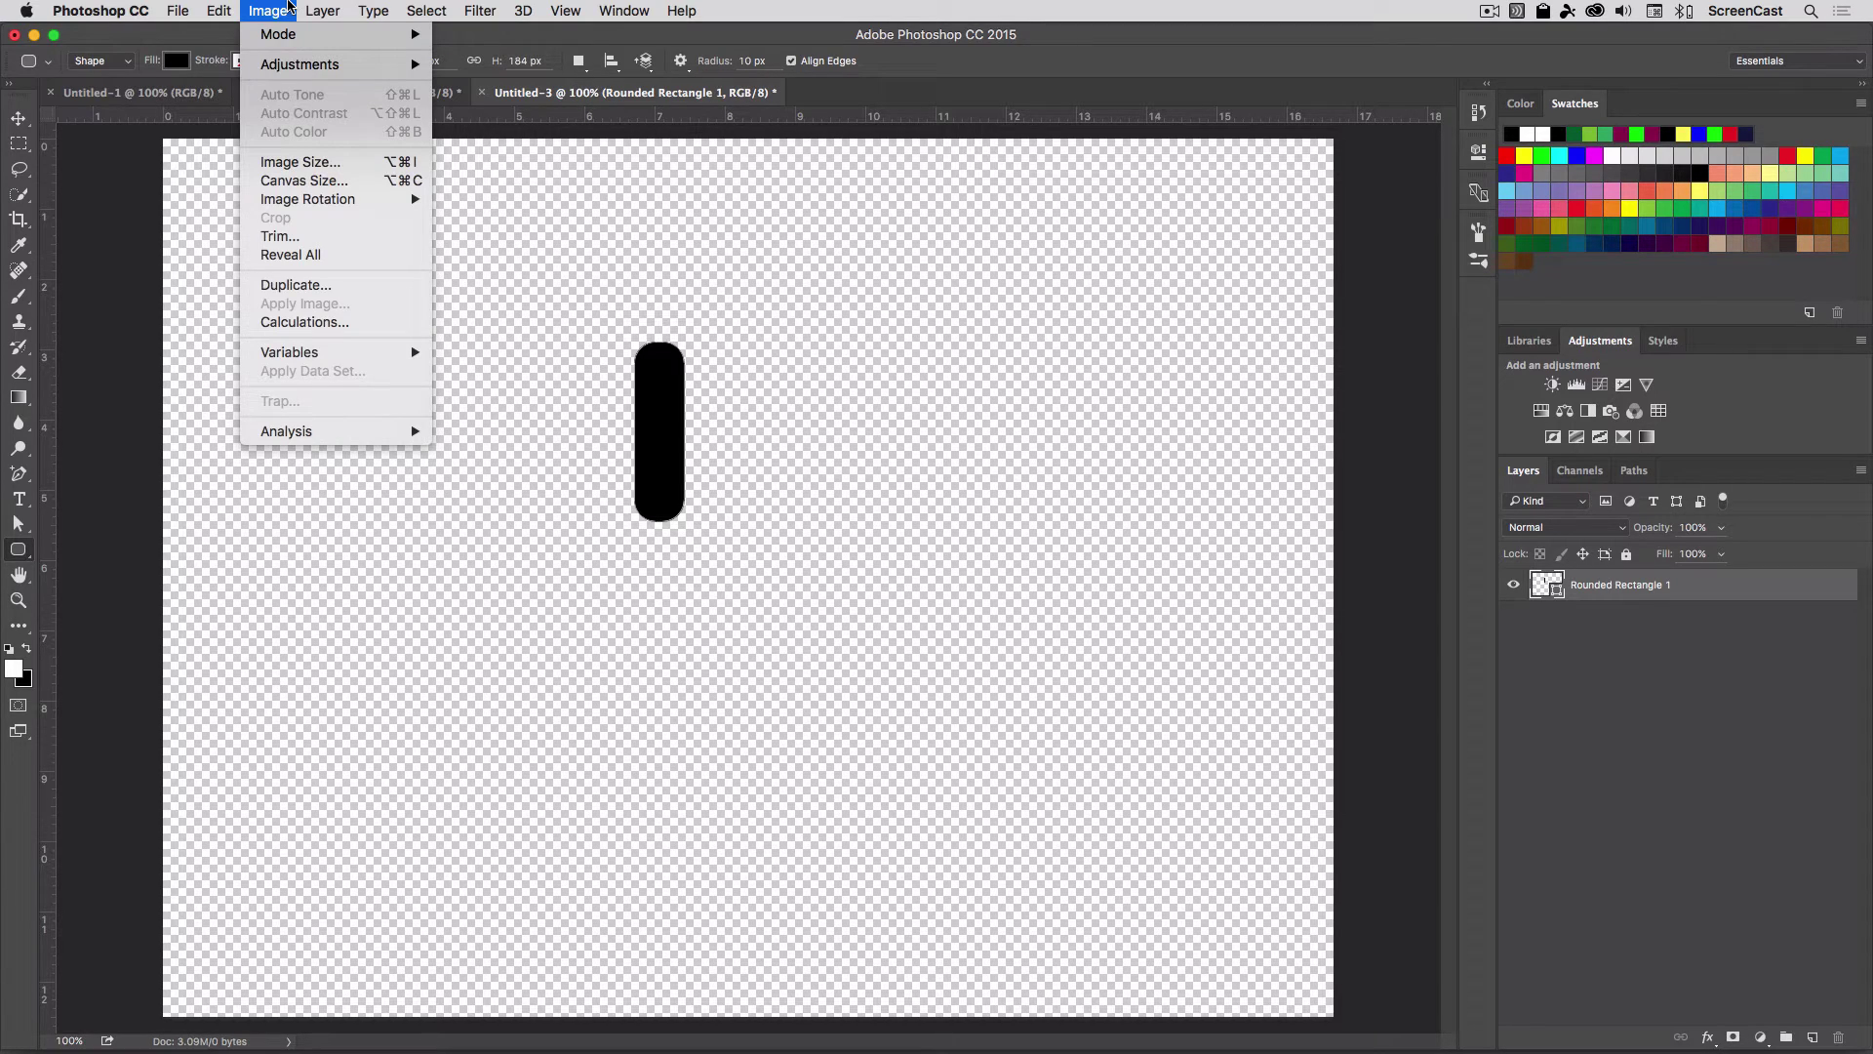
left_click(319, 238)
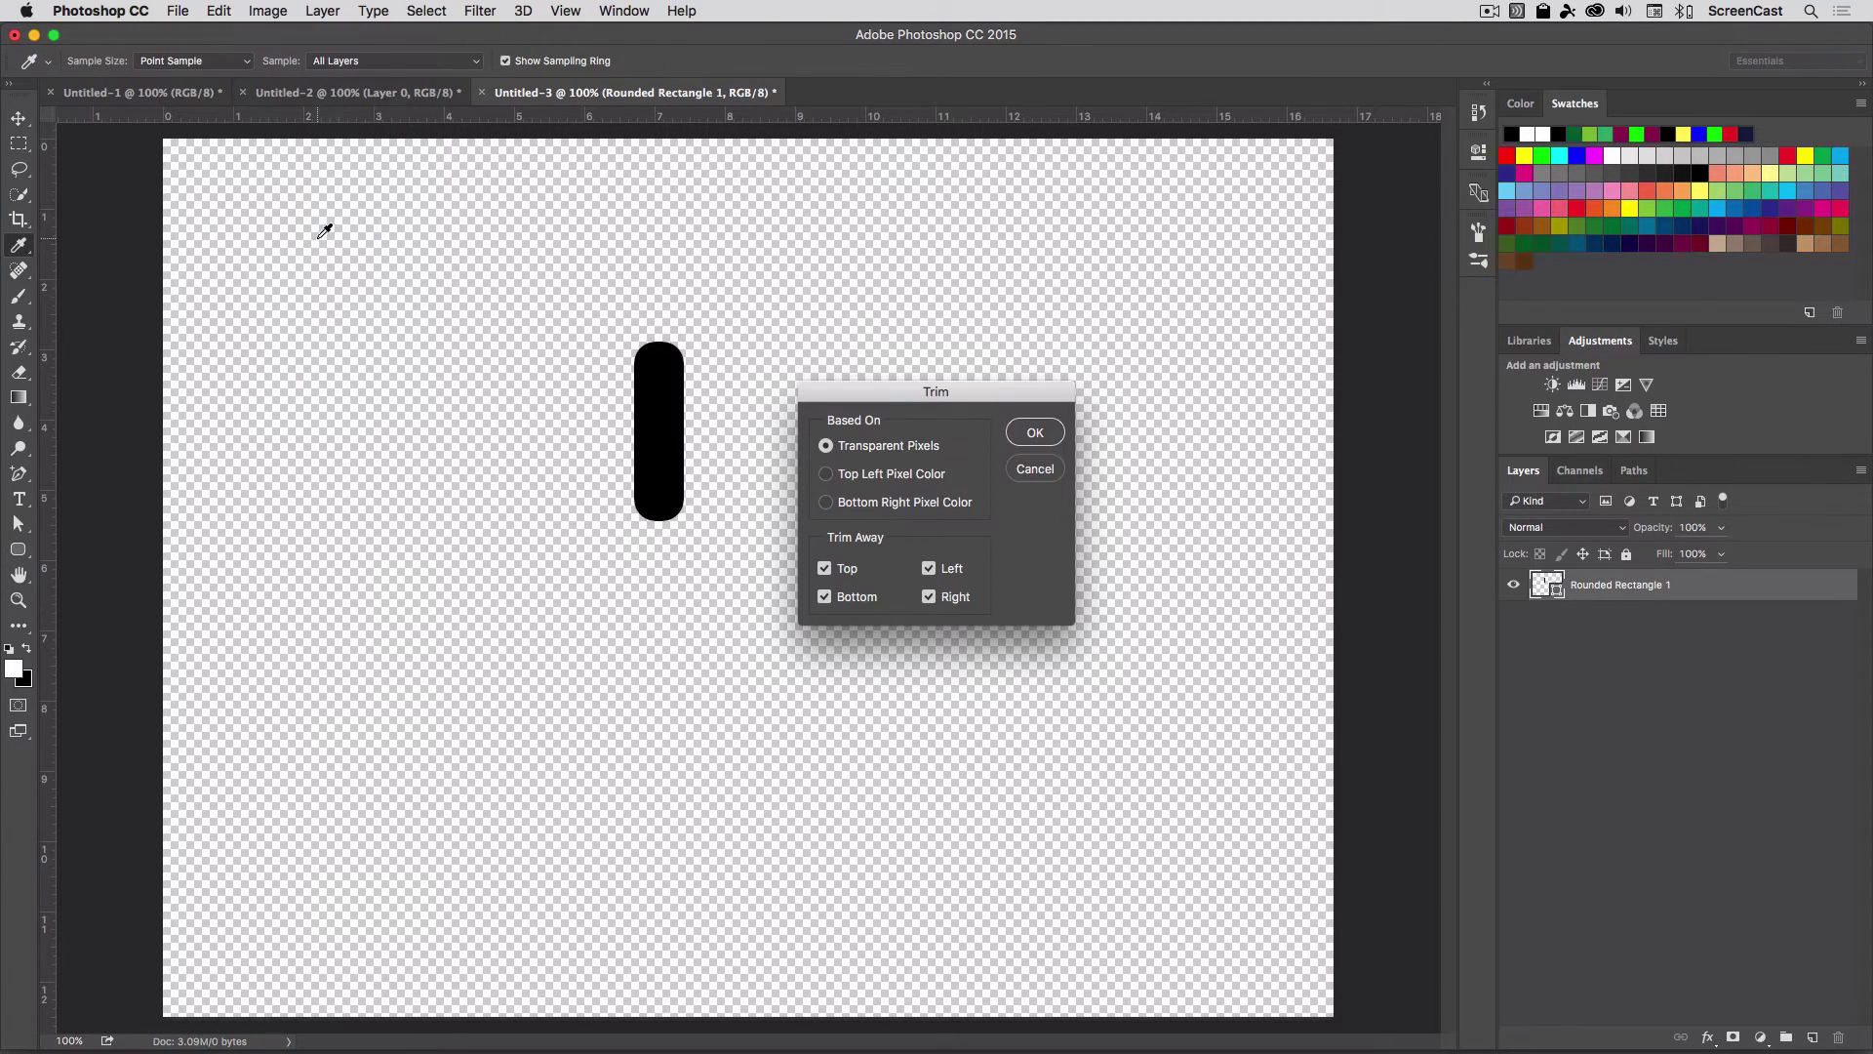
left_click(1034, 432)
key("u")
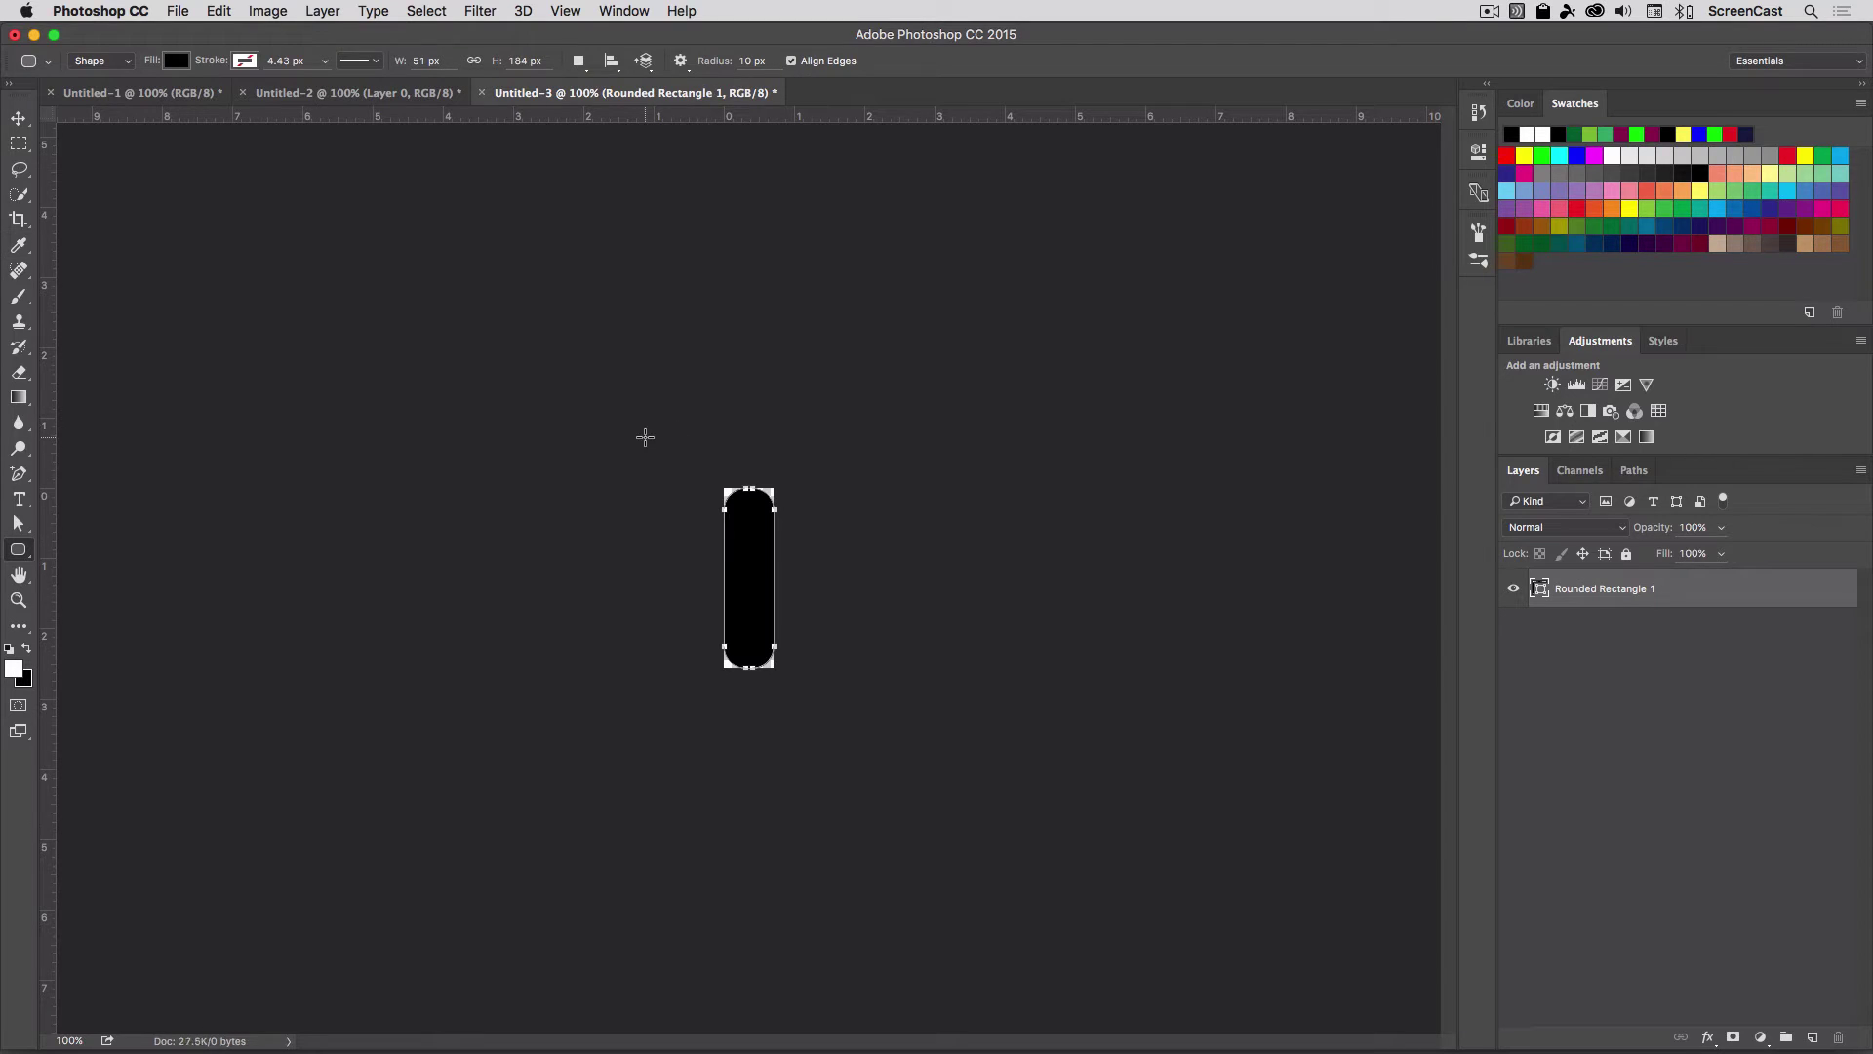
left_click(1600, 730)
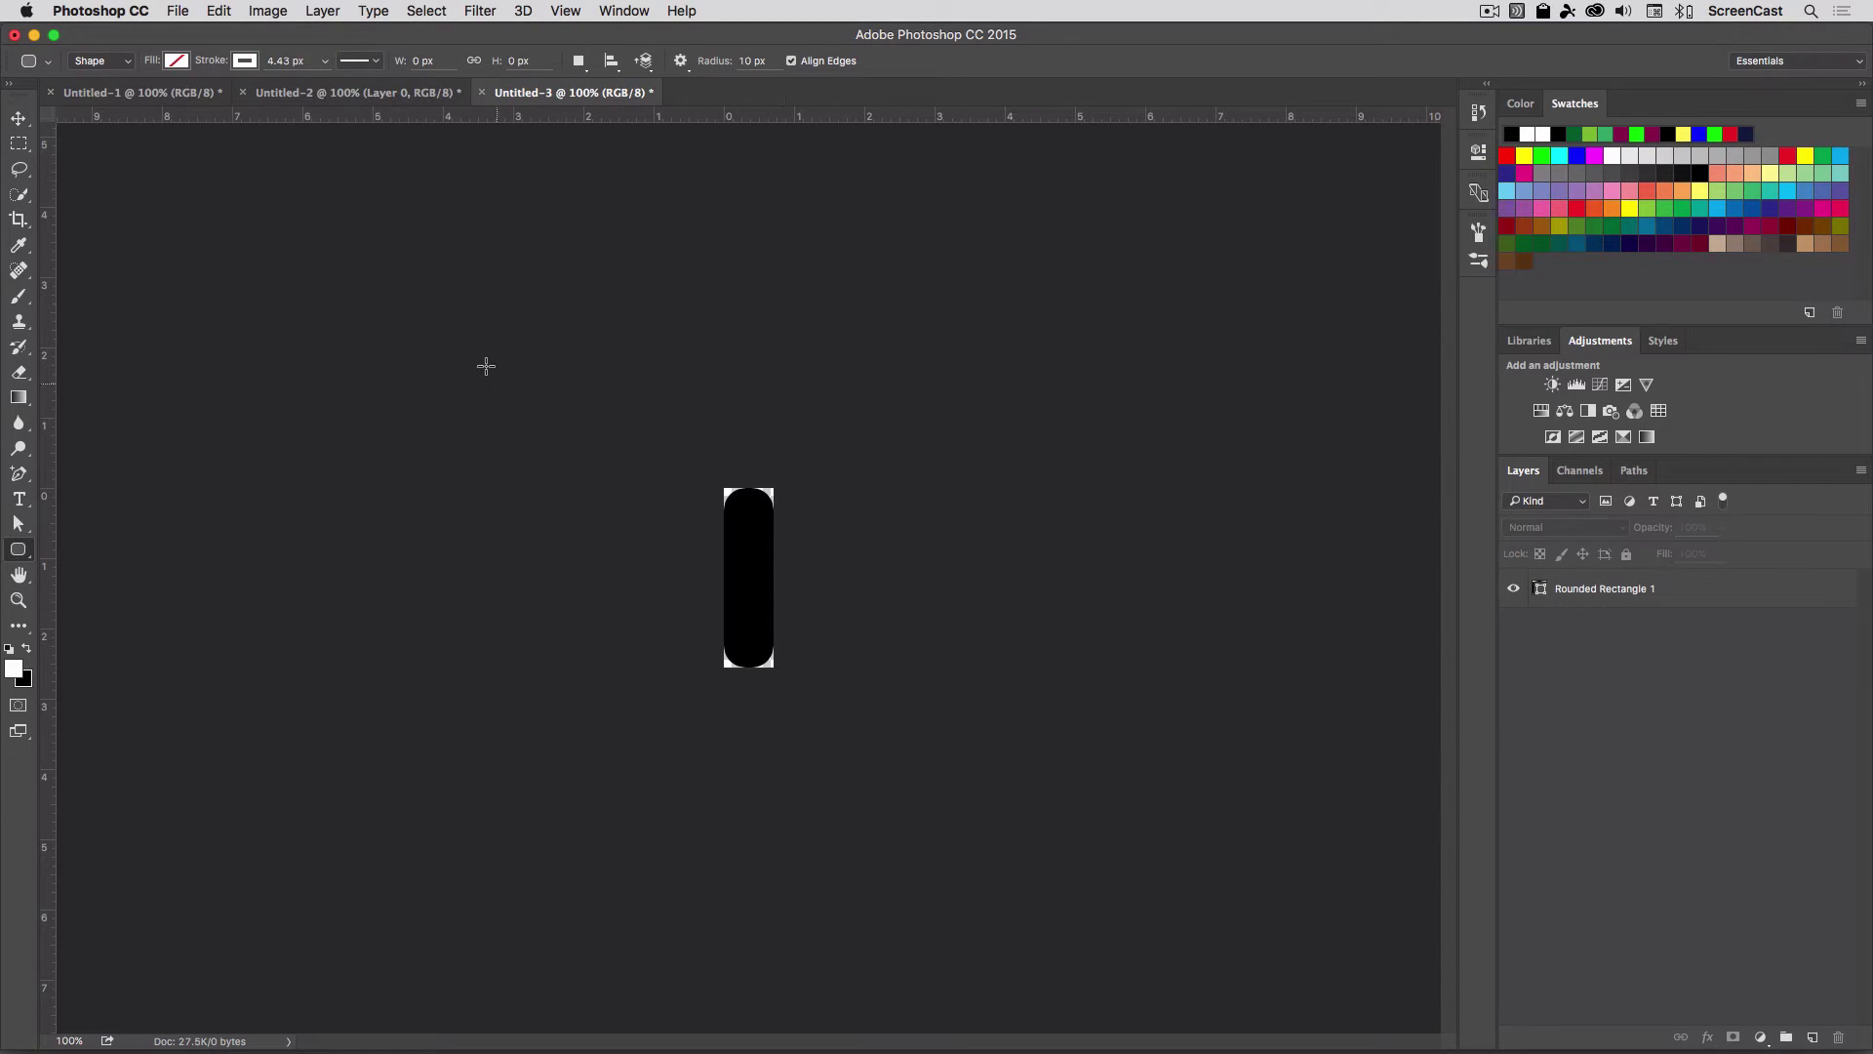
Step: Define the trimmed shape as a brush preset named stitch
left_click(230, 11)
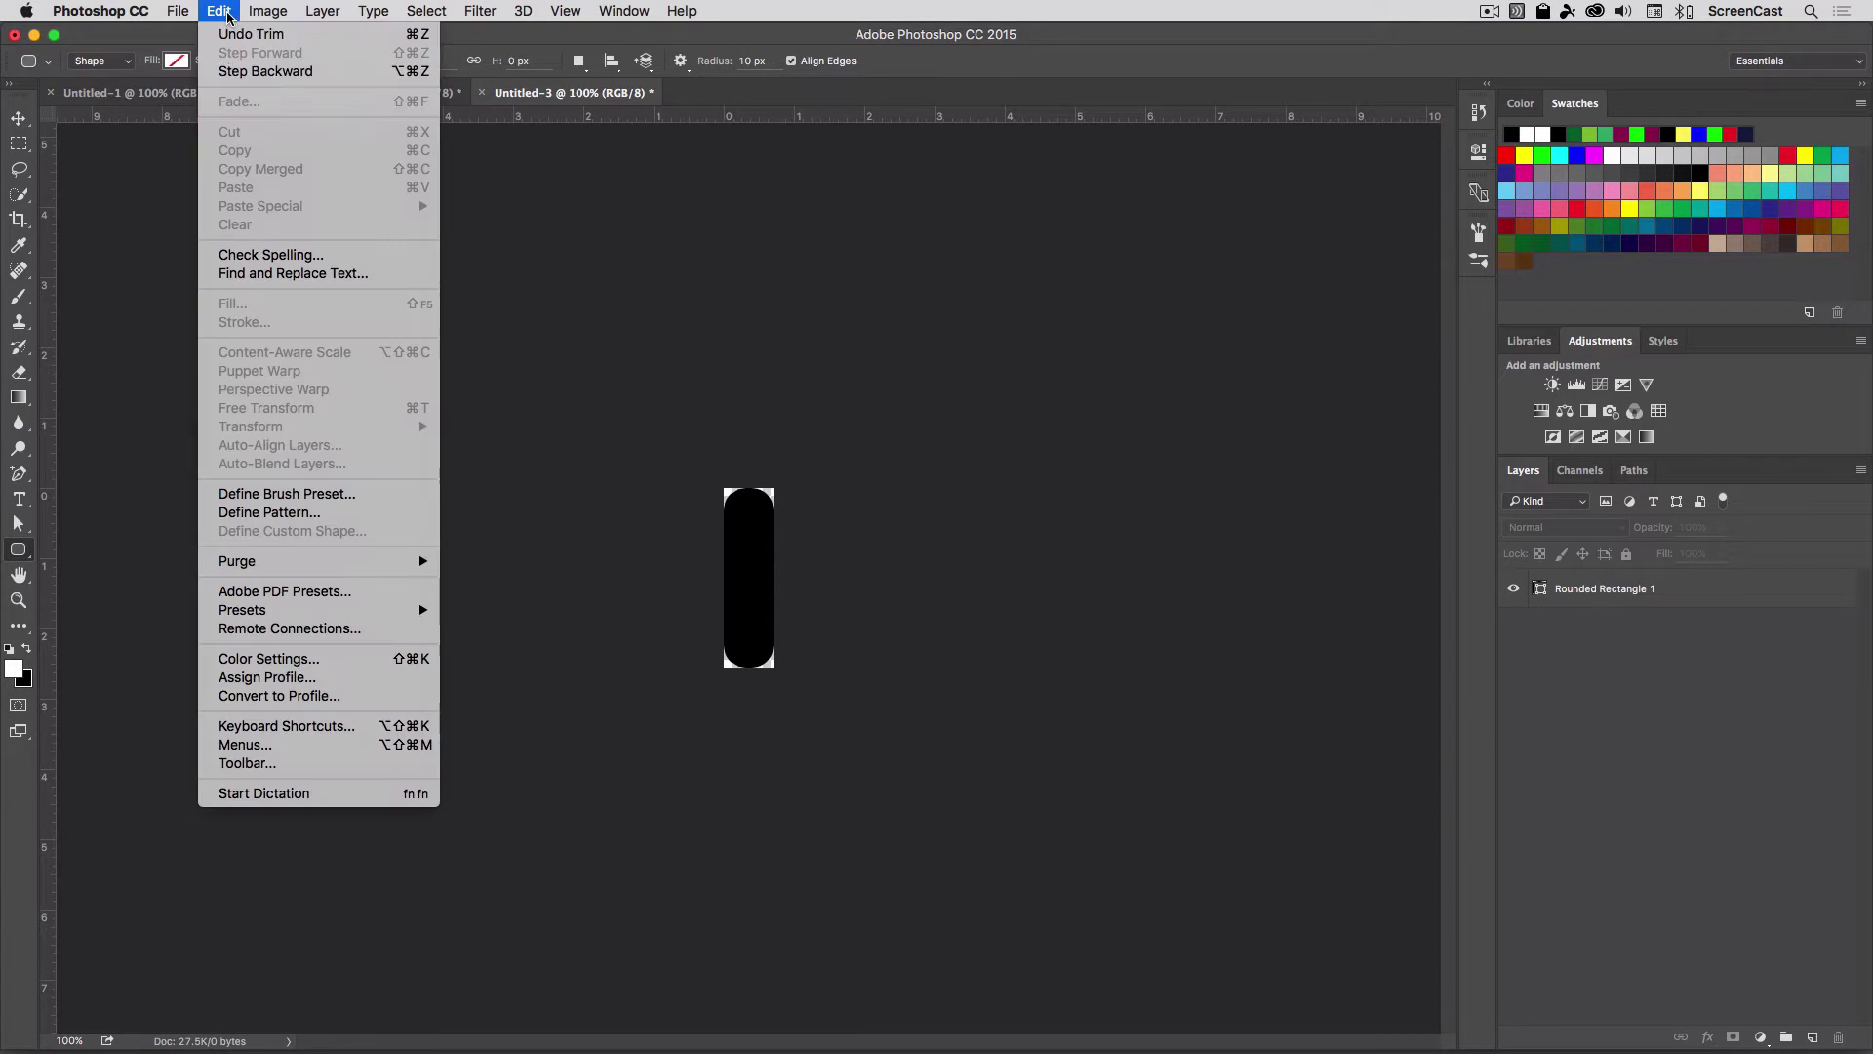
left_click(234, 498)
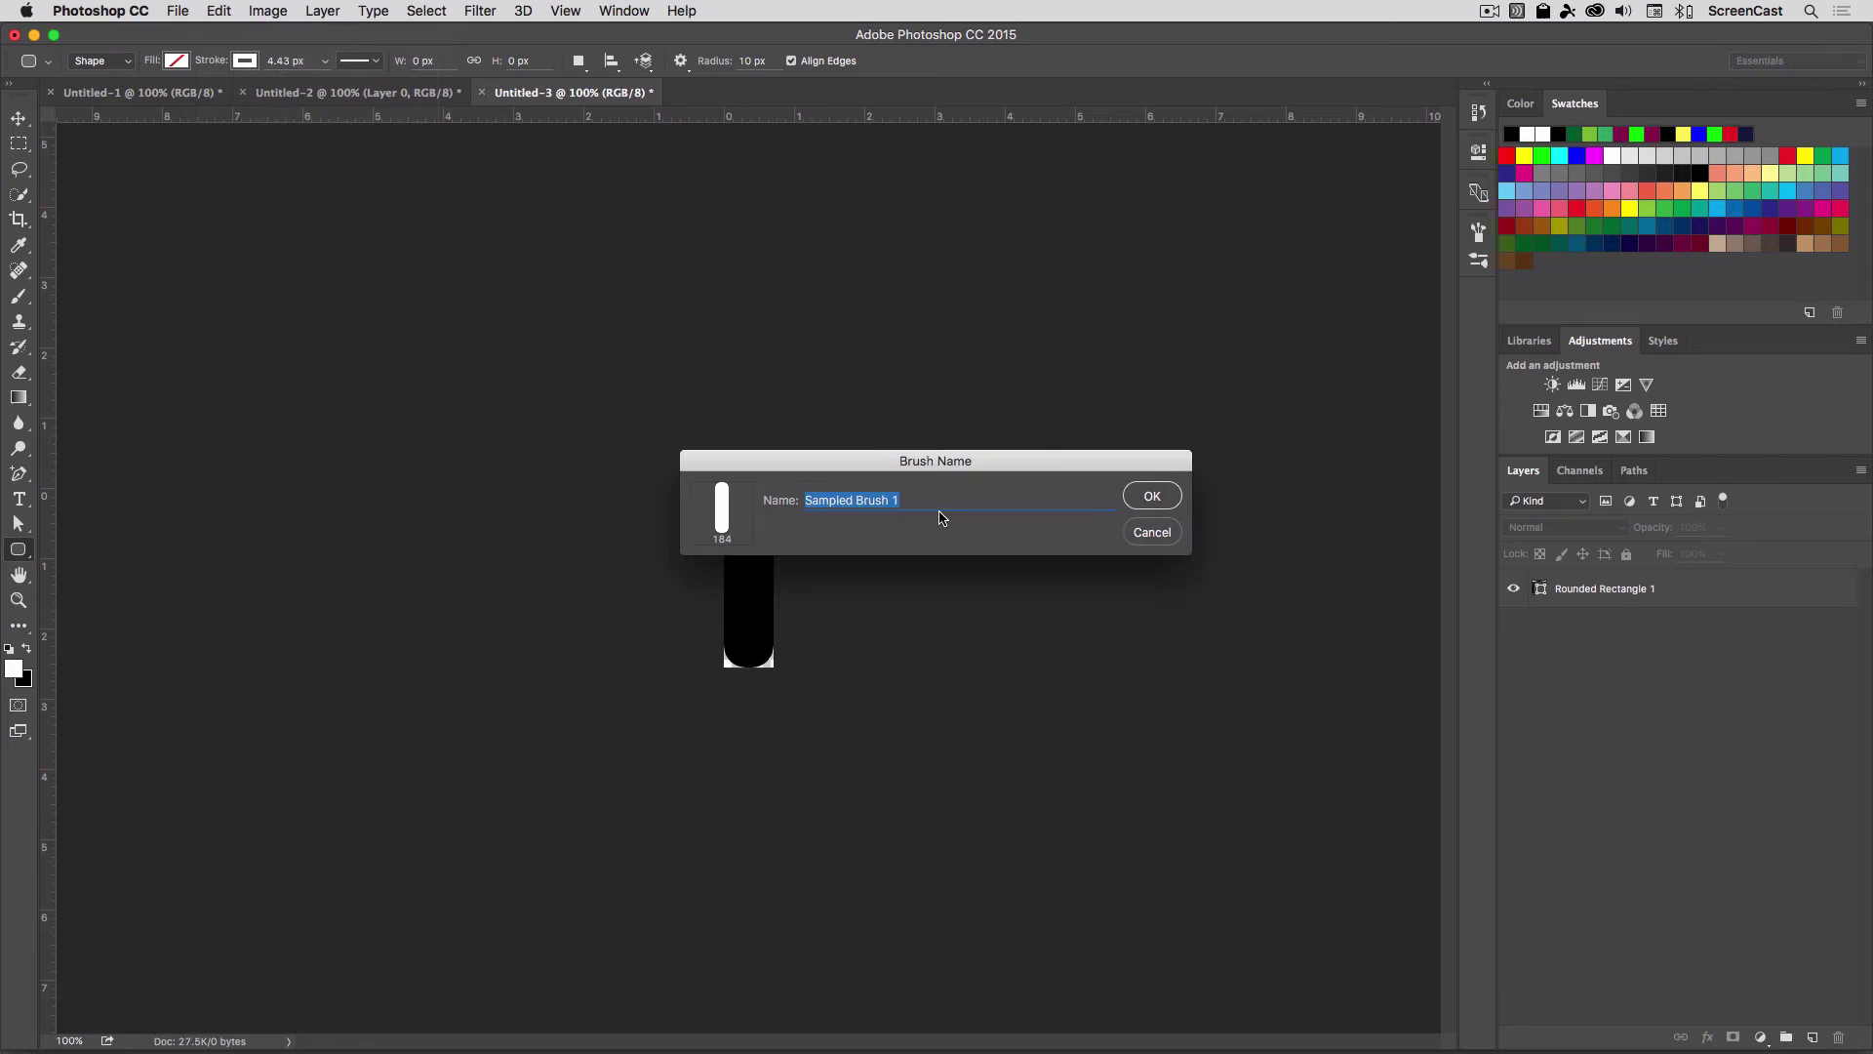
type("stitch")
key("Return")
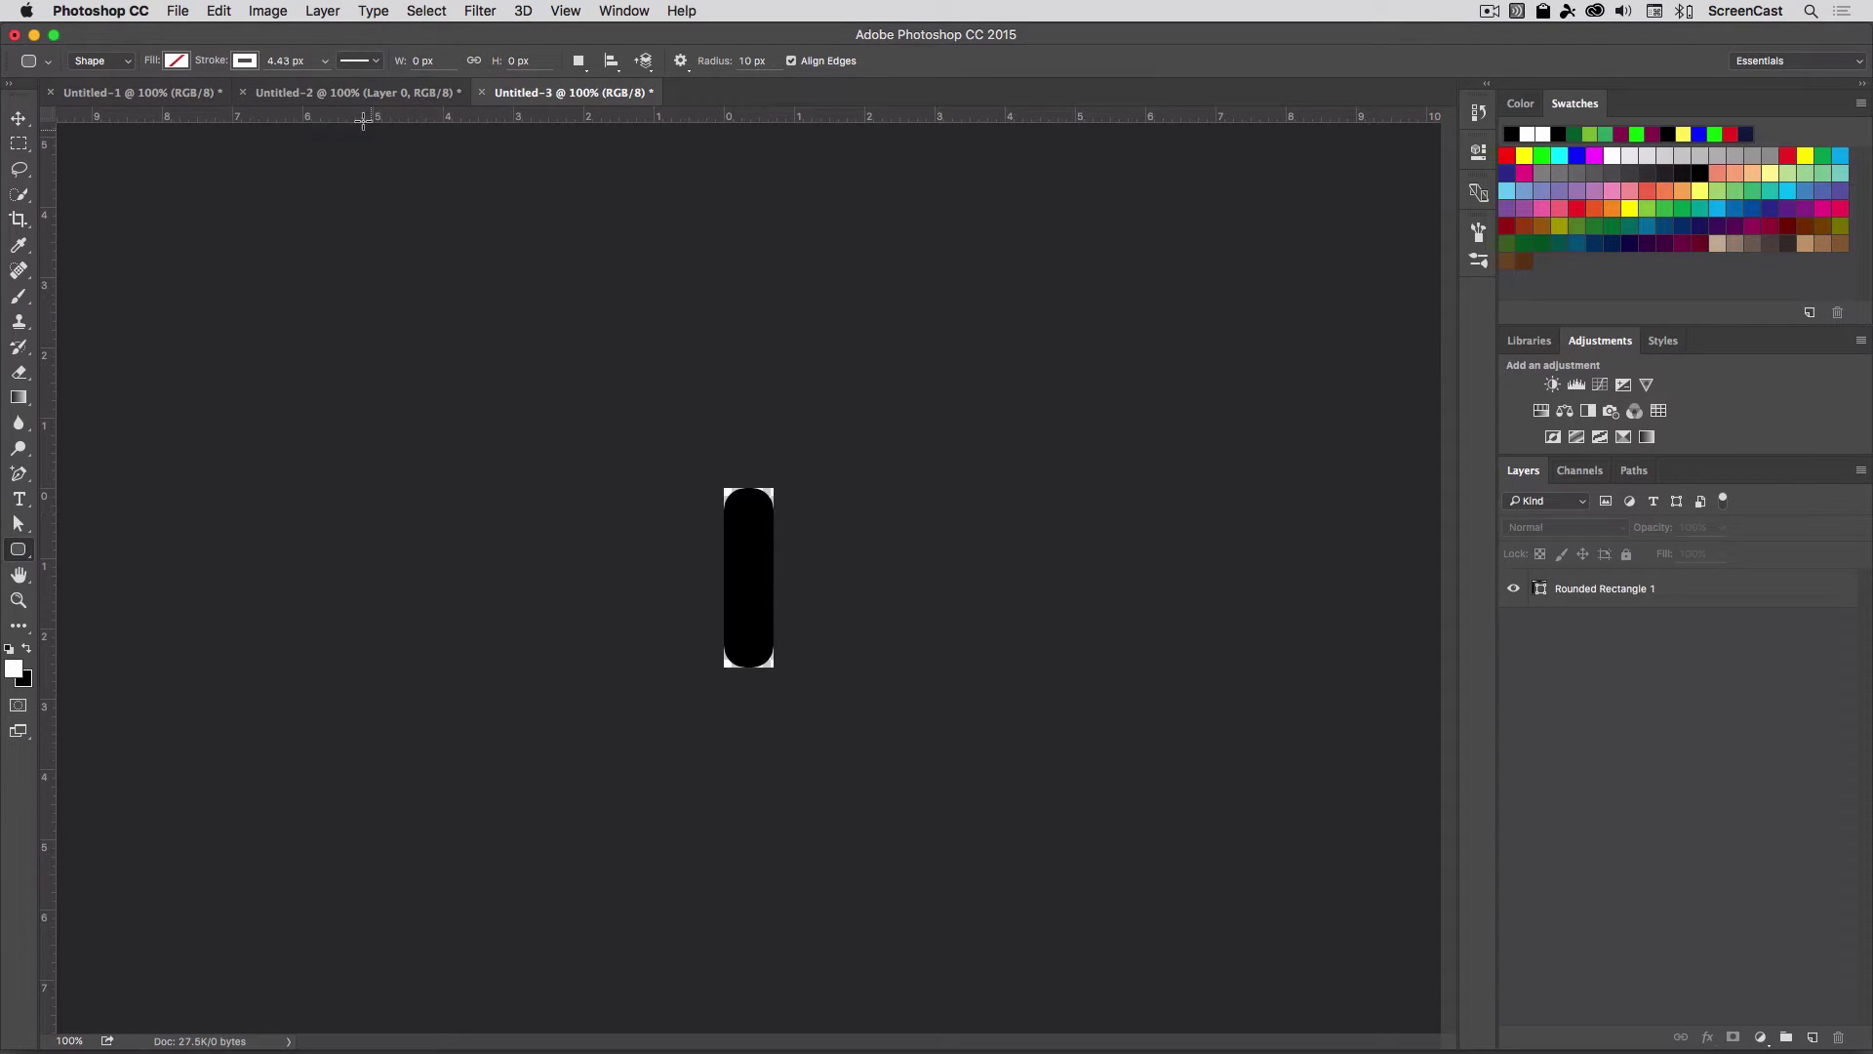
Step: In Untitled-2, set the foreground colour to a deep red
left_click(355, 92)
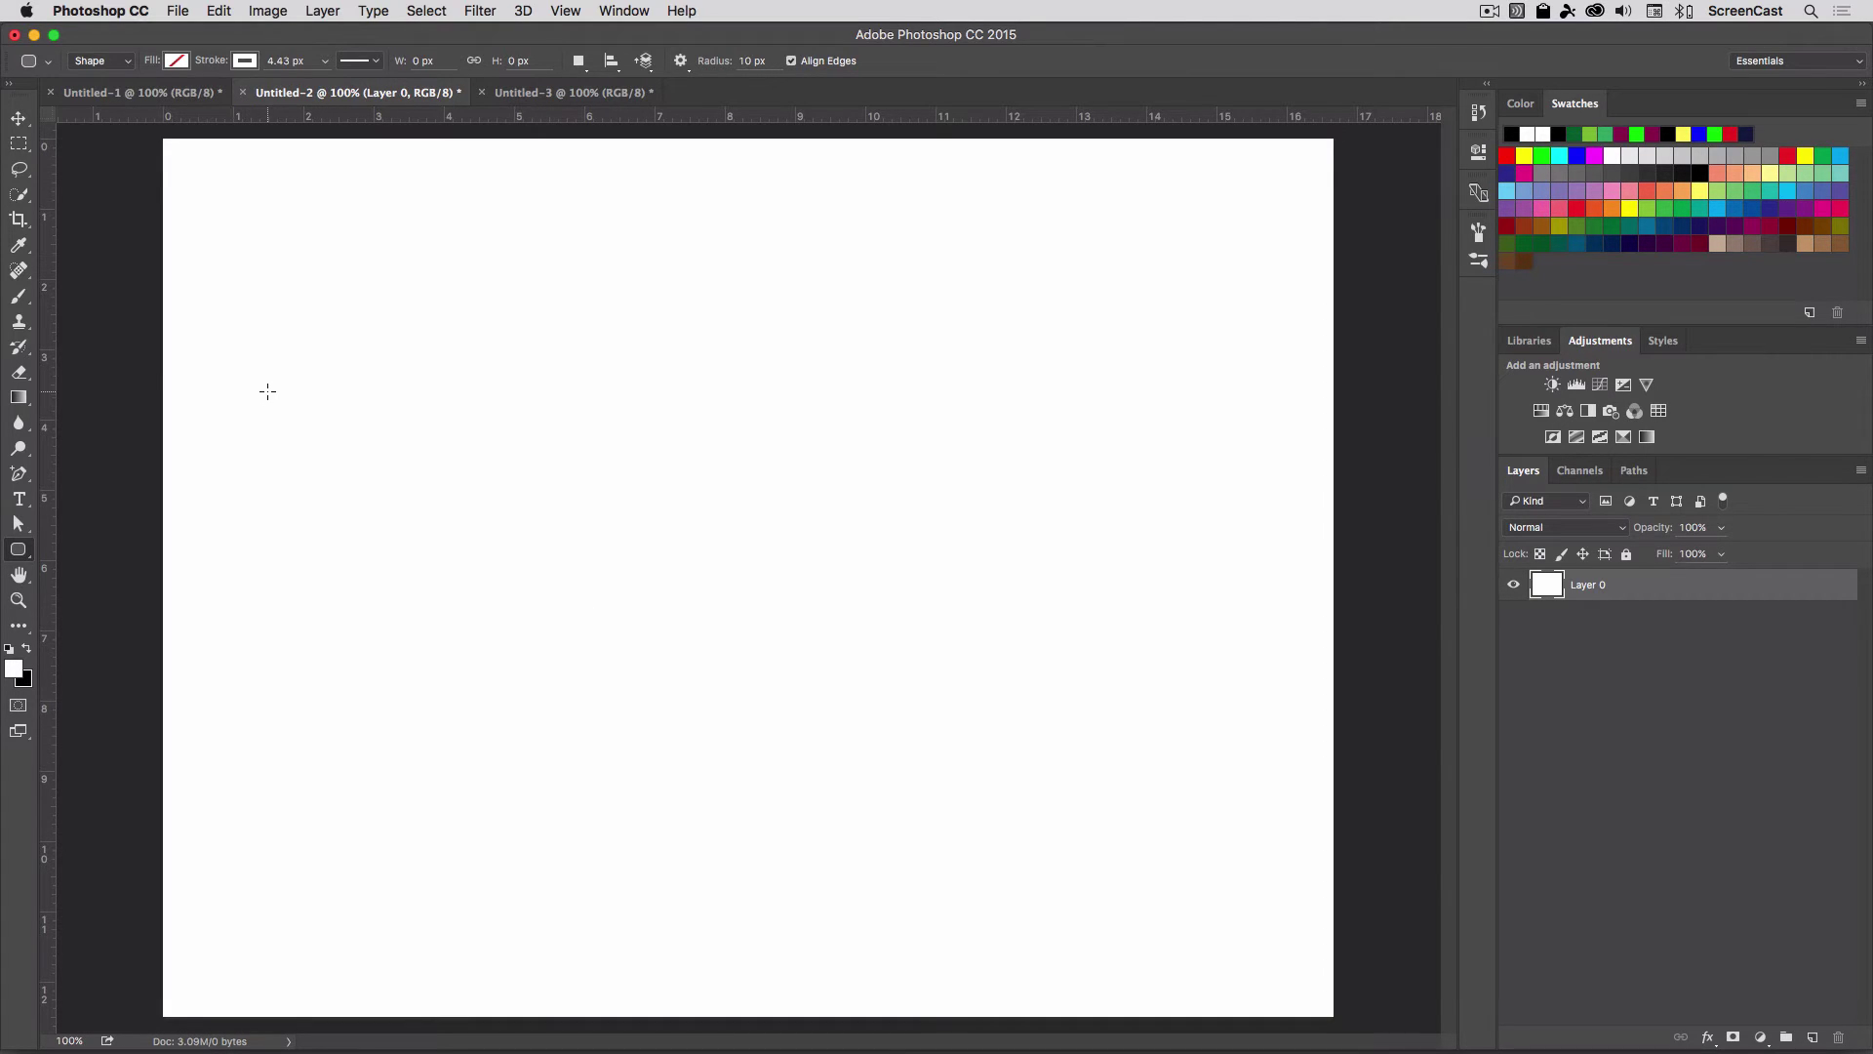
left_click(19, 302)
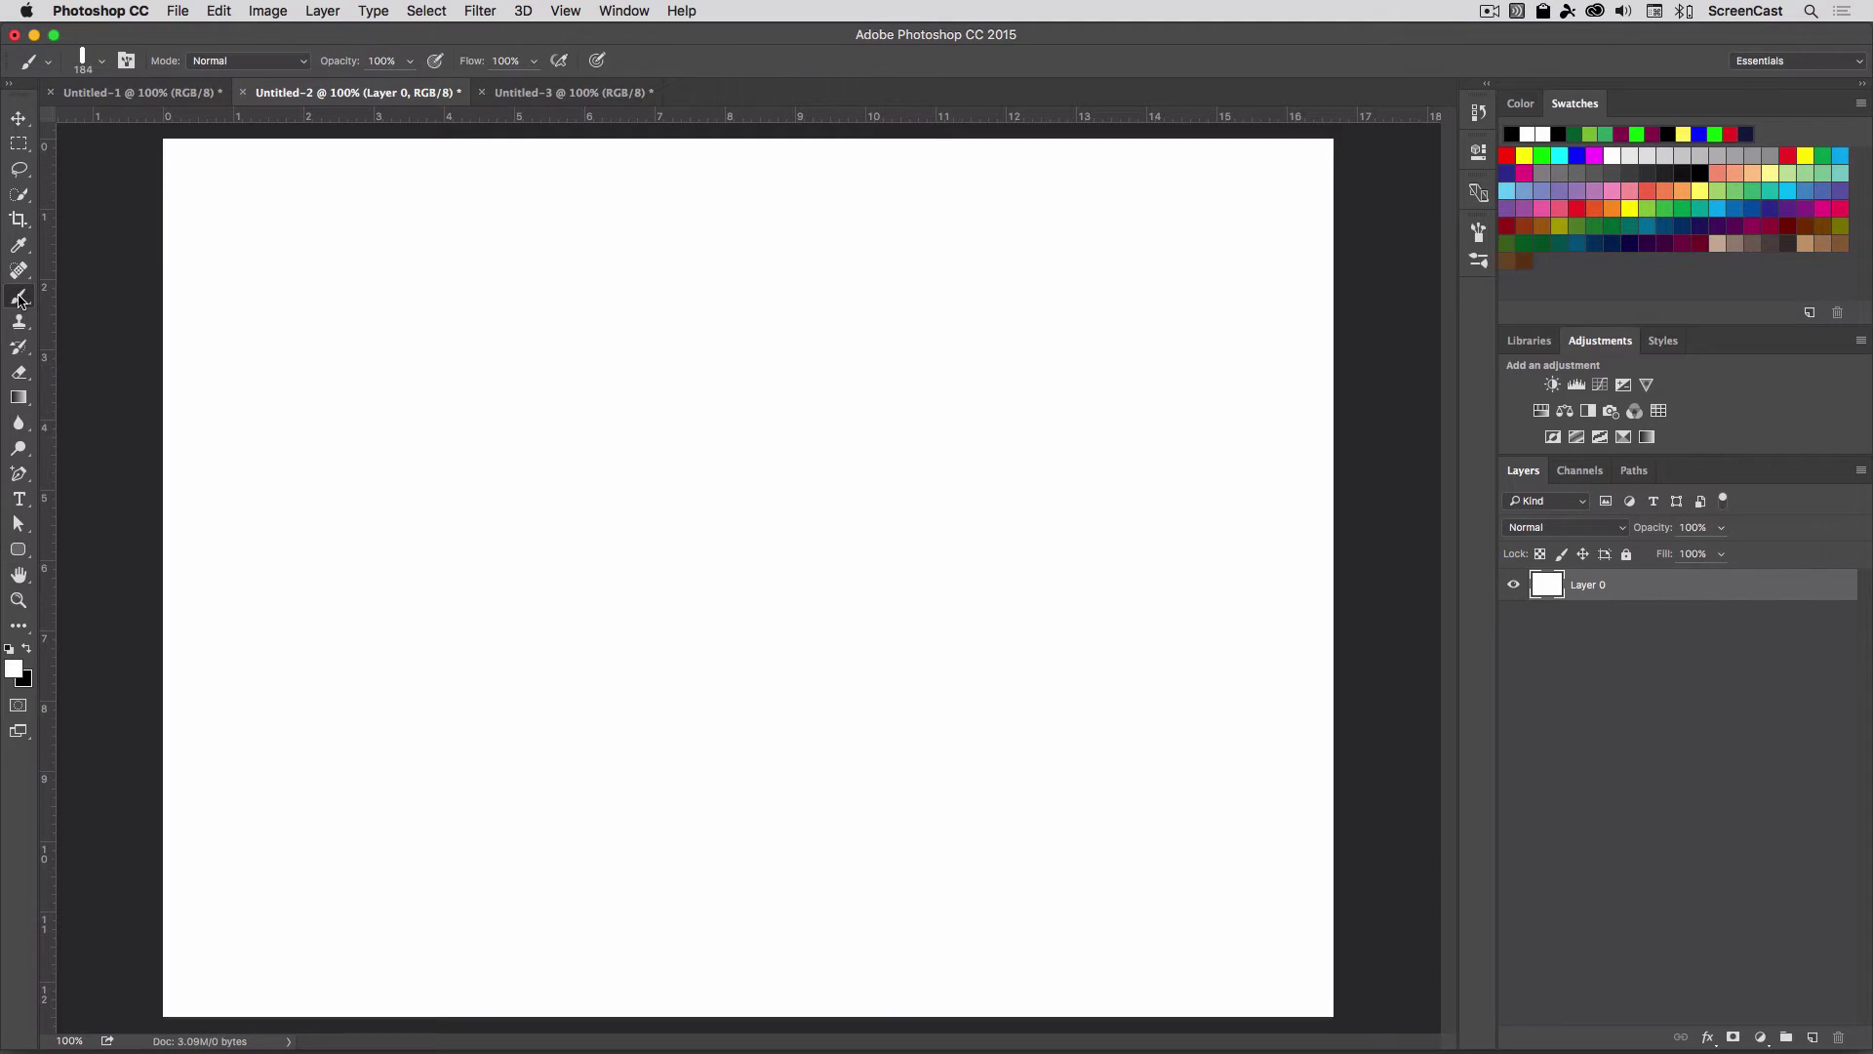
left_click(26, 649)
left_click(22, 670)
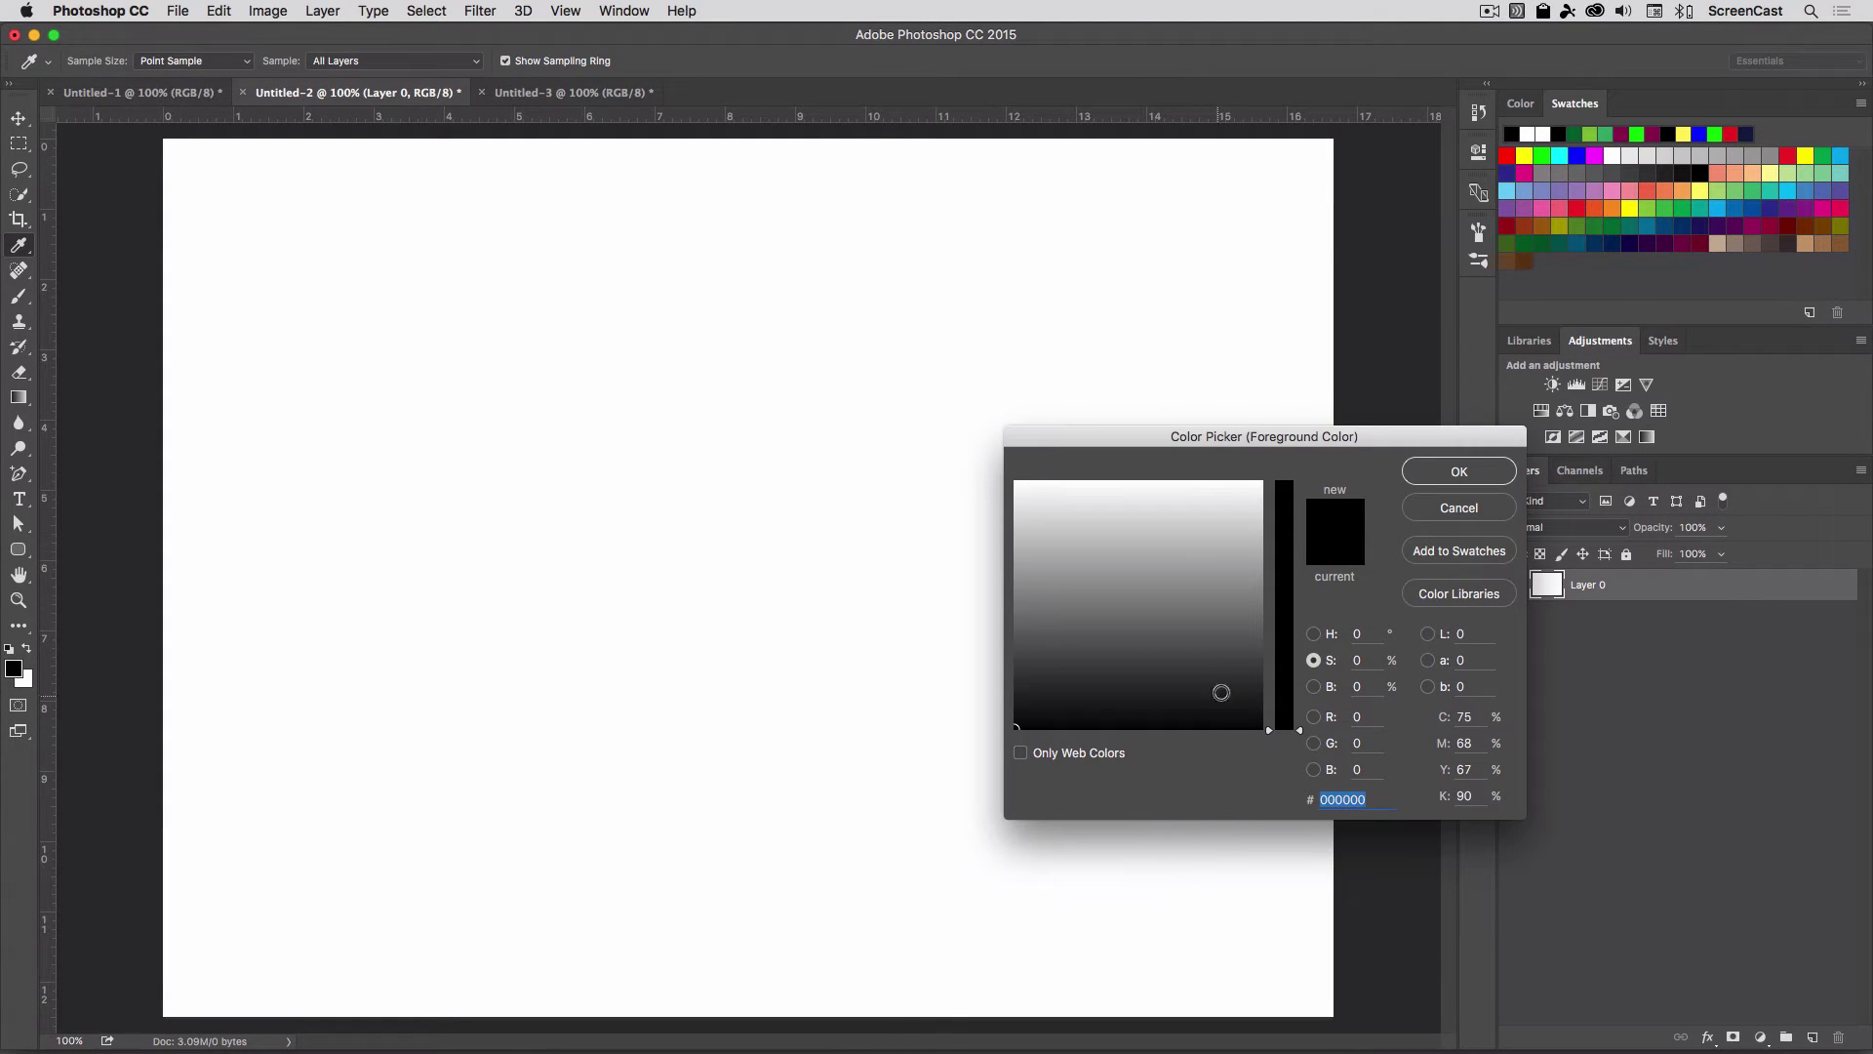
left_click_drag(1279, 630, 1259, 529)
left_click(1239, 501)
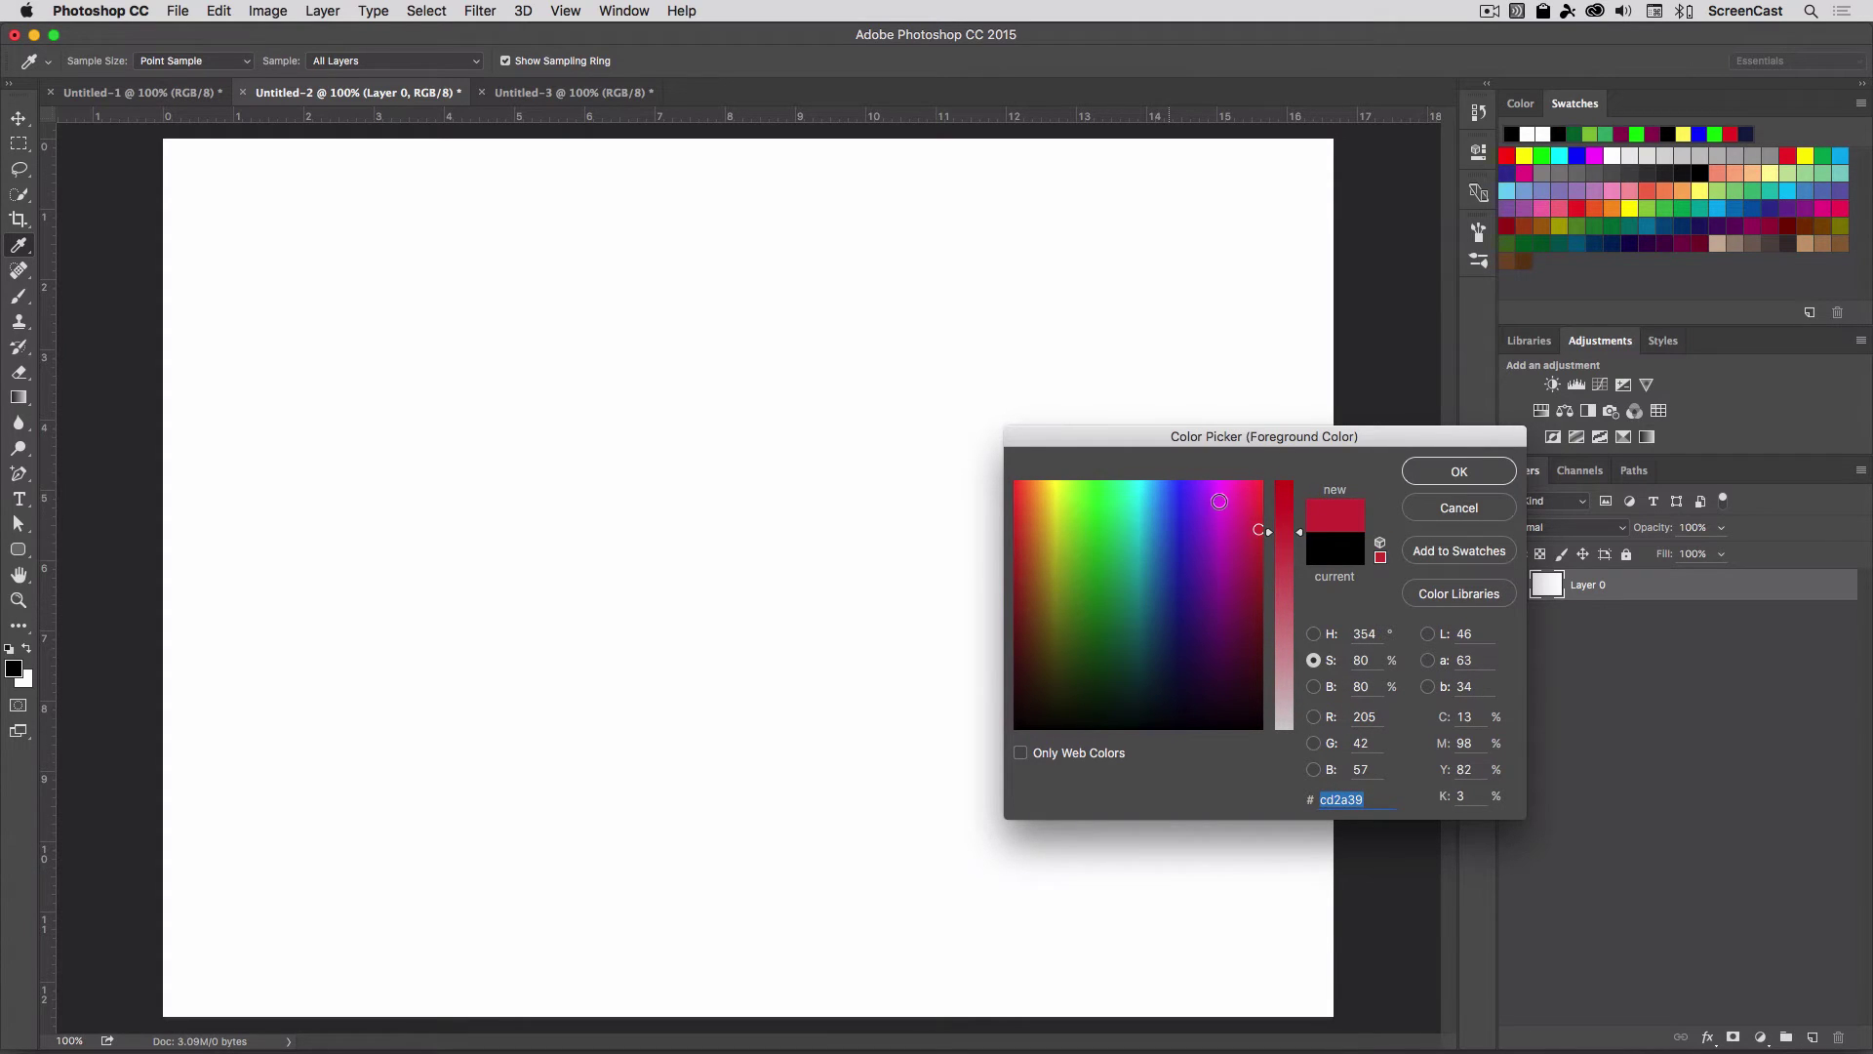
left_click(1282, 498)
left_click(1458, 478)
Step: Paint a few red test dabs and a stroke with the stitch brush, then undo them
key("b")
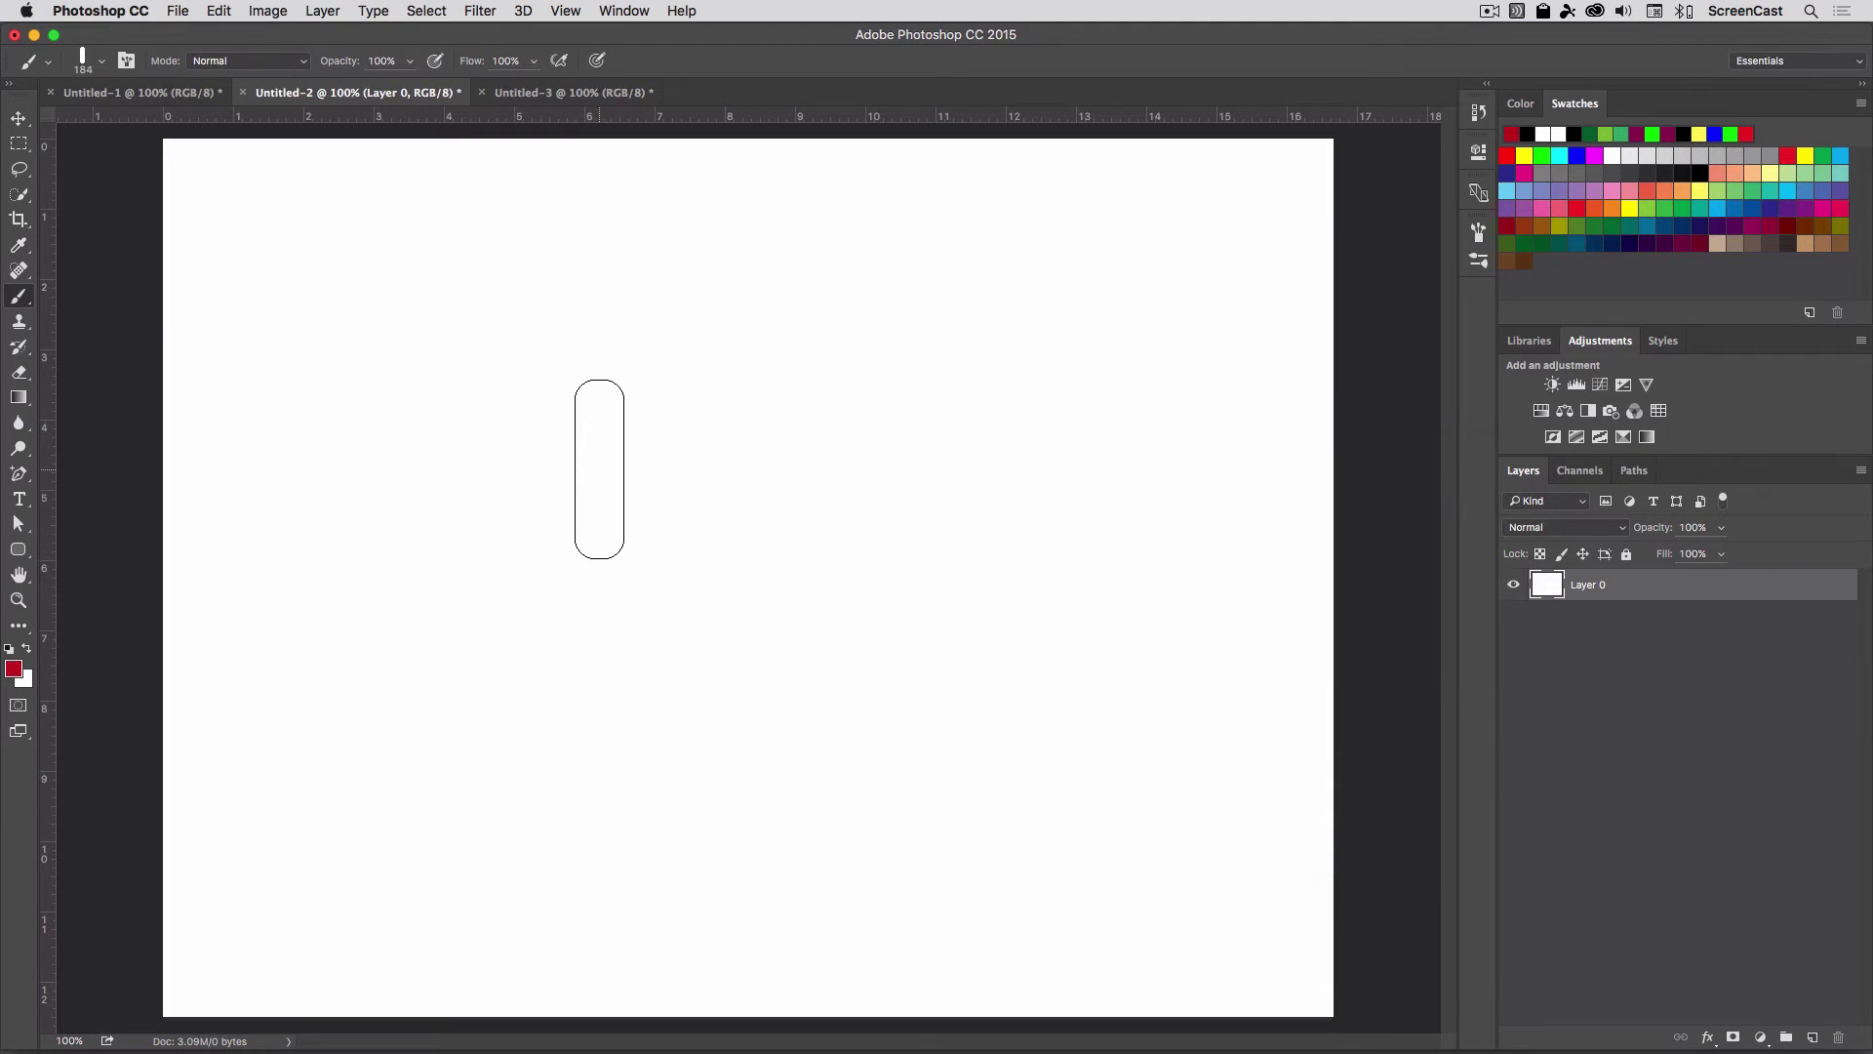
left_click(507, 479)
left_click(755, 486)
left_click(842, 350)
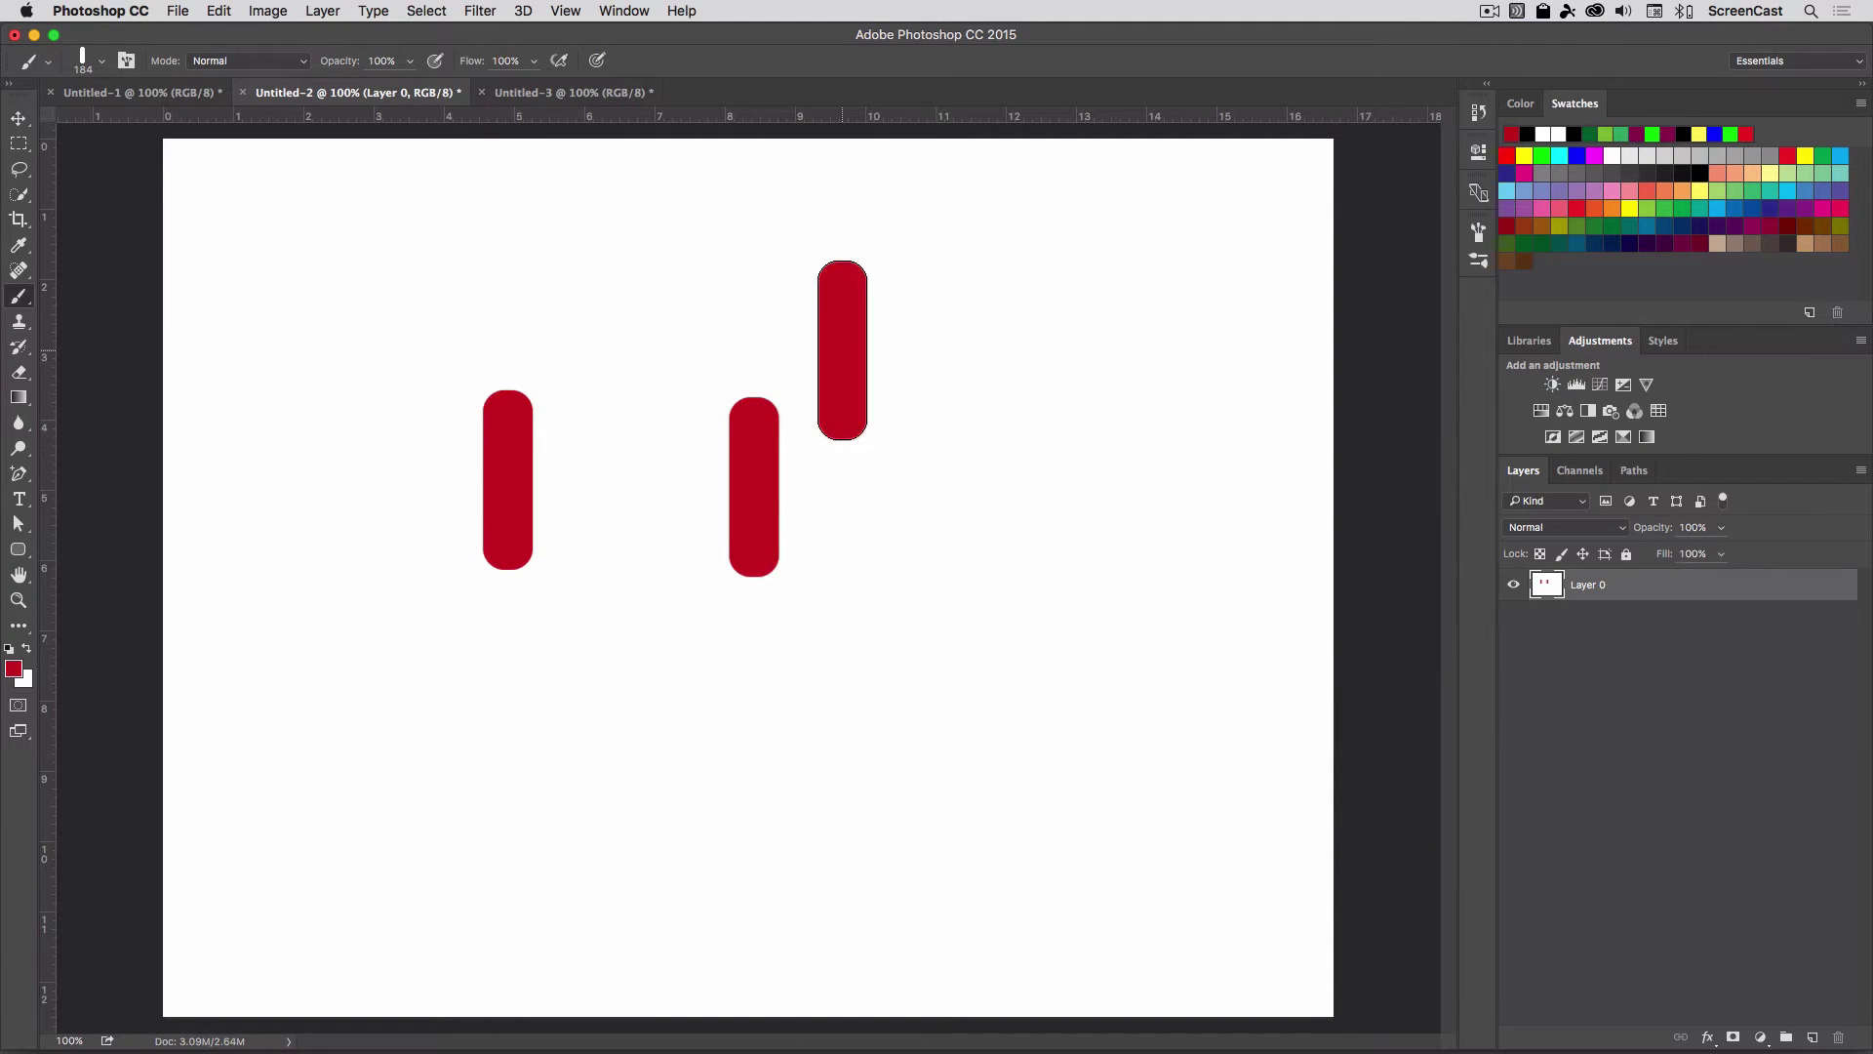
mouse_move(917, 605)
left_mouse_down()
mouse_move(629, 642)
mouse_move(513, 689)
mouse_move(608, 335)
mouse_move(909, 607)
mouse_move(1074, 581)
left_mouse_up()
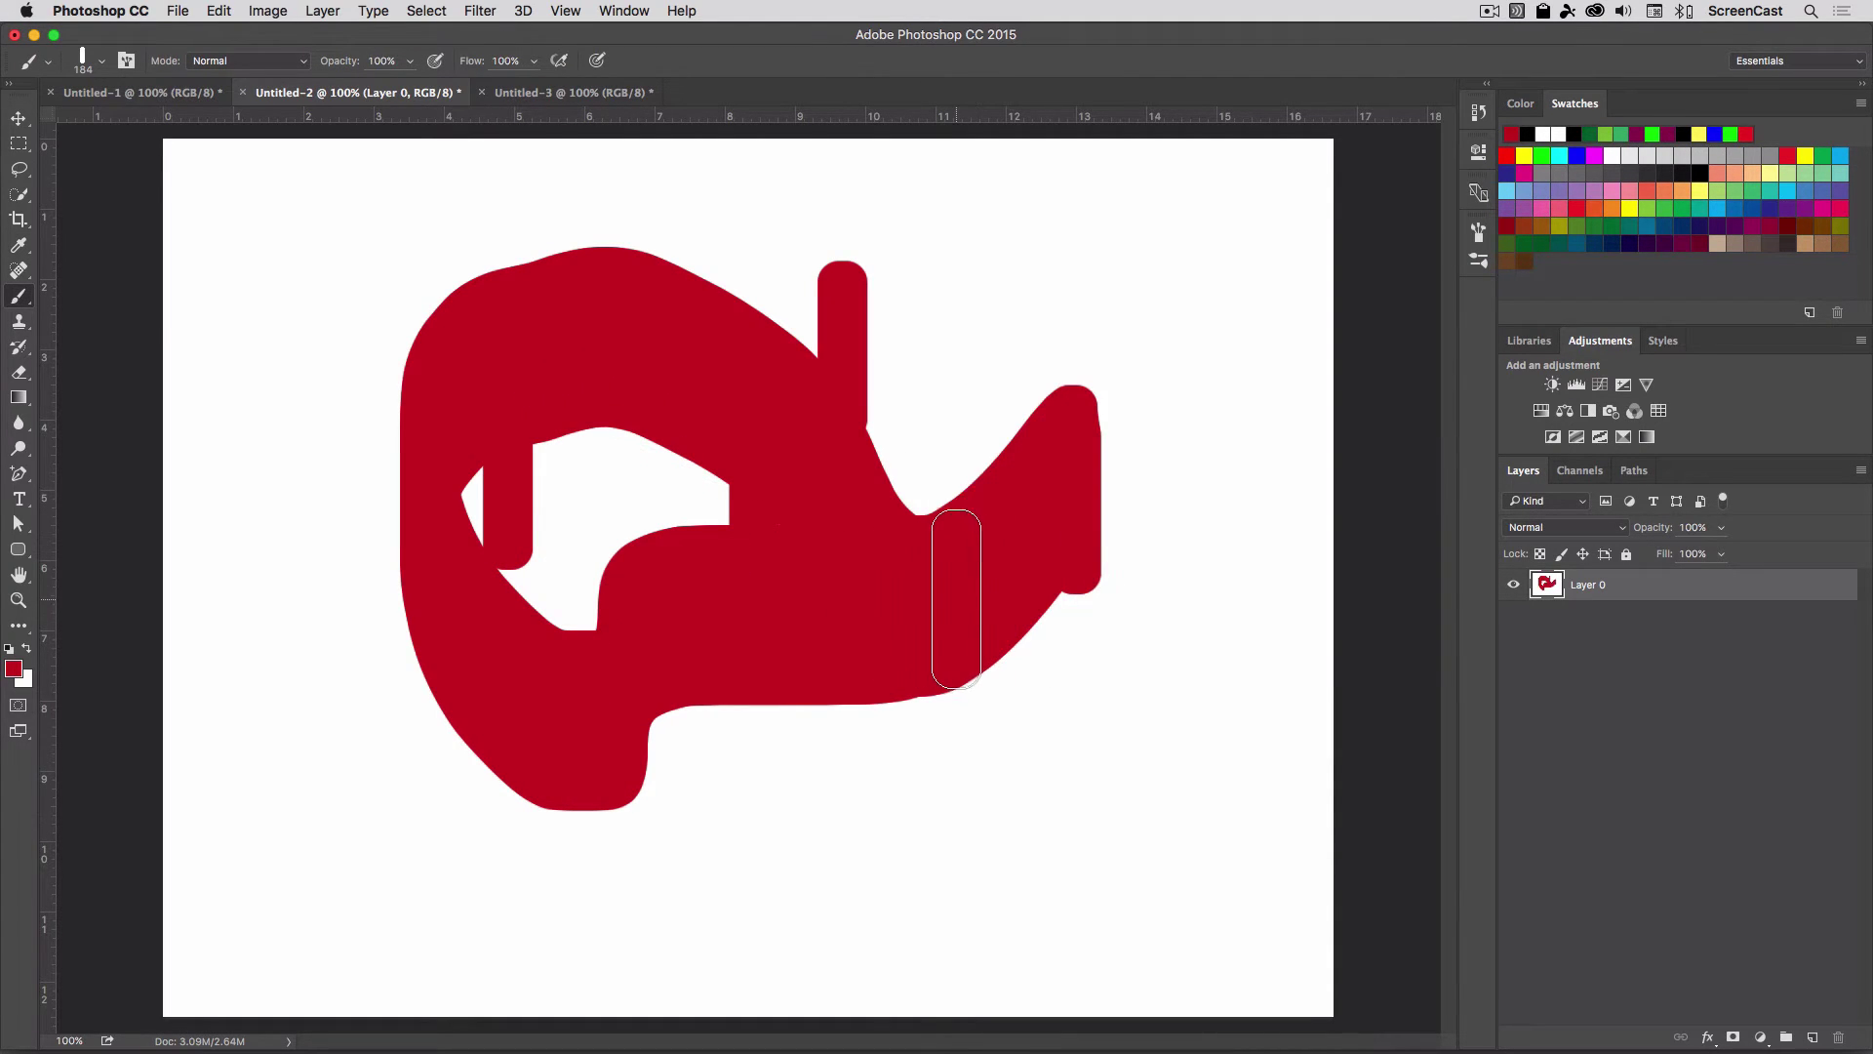
key("super+alt+z")
key("super+alt+z")
Step: Widen the brush tip spacing to 428% and tilt the tip angle
key("super+alt+z")
key("super+alt+z")
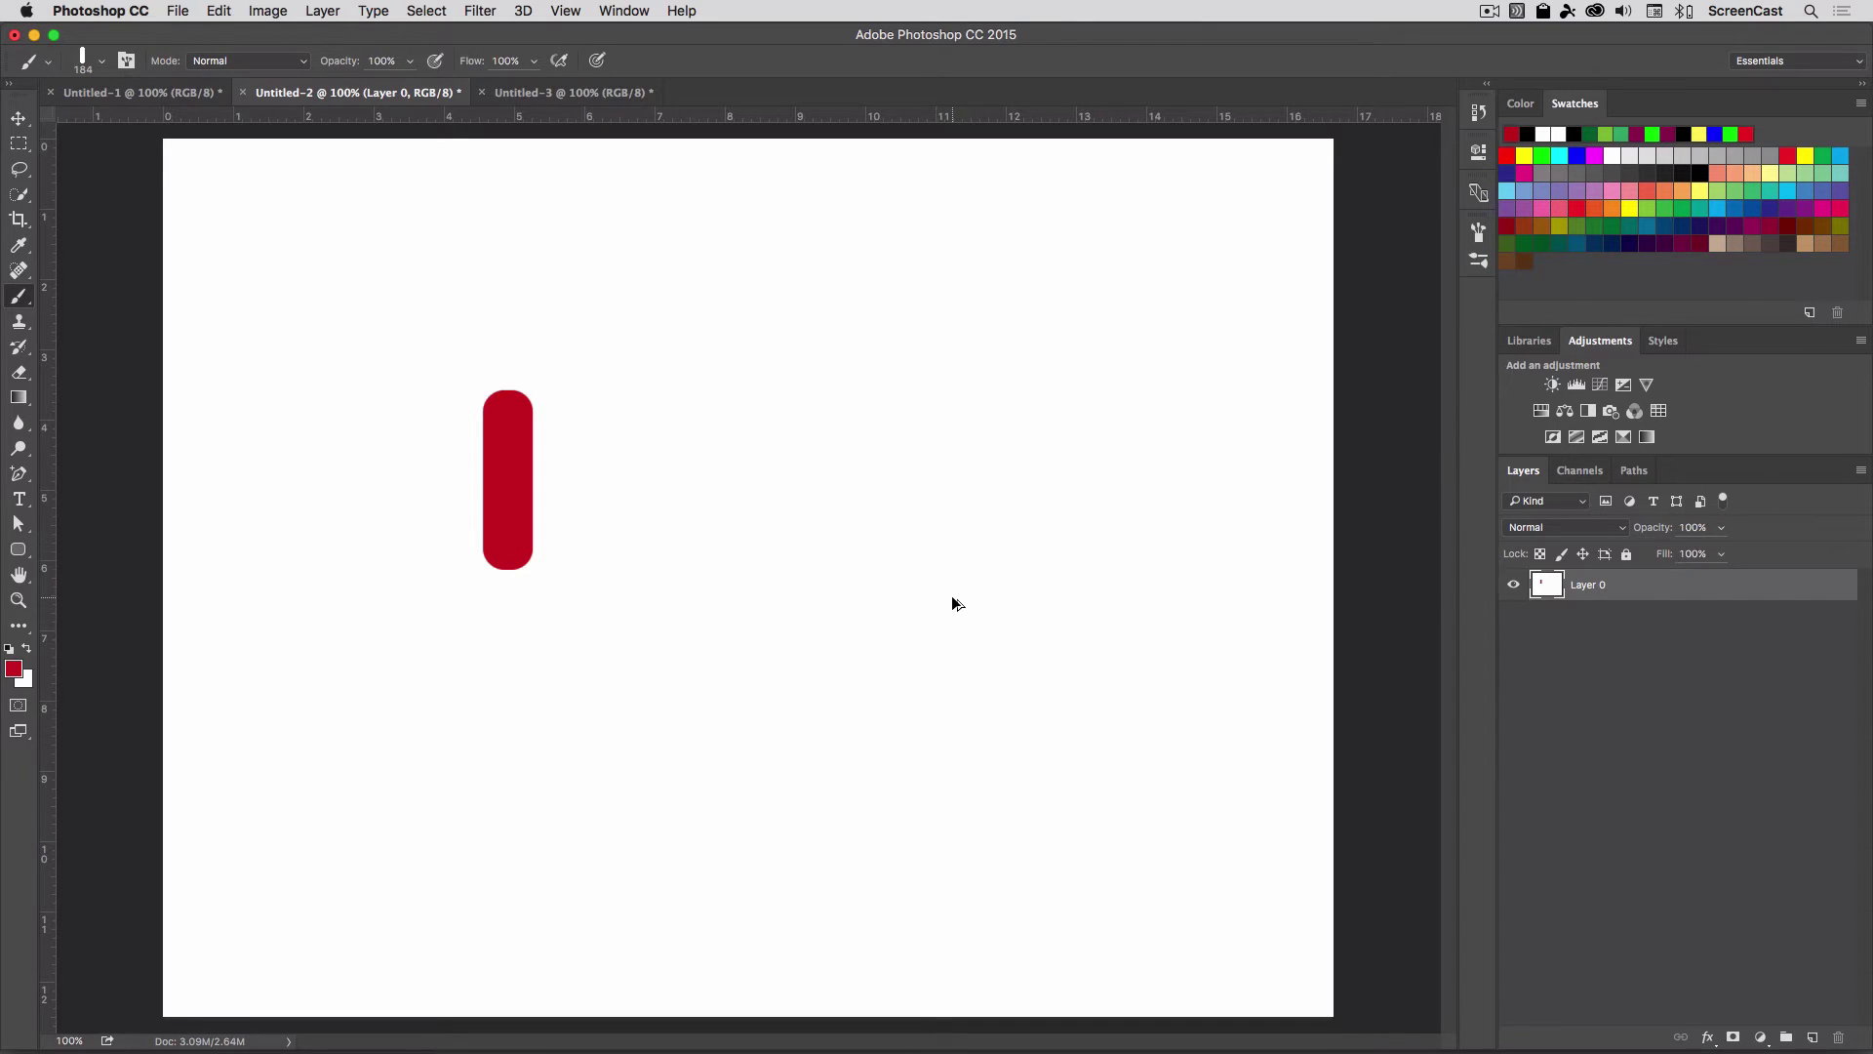
key("super+alt+z")
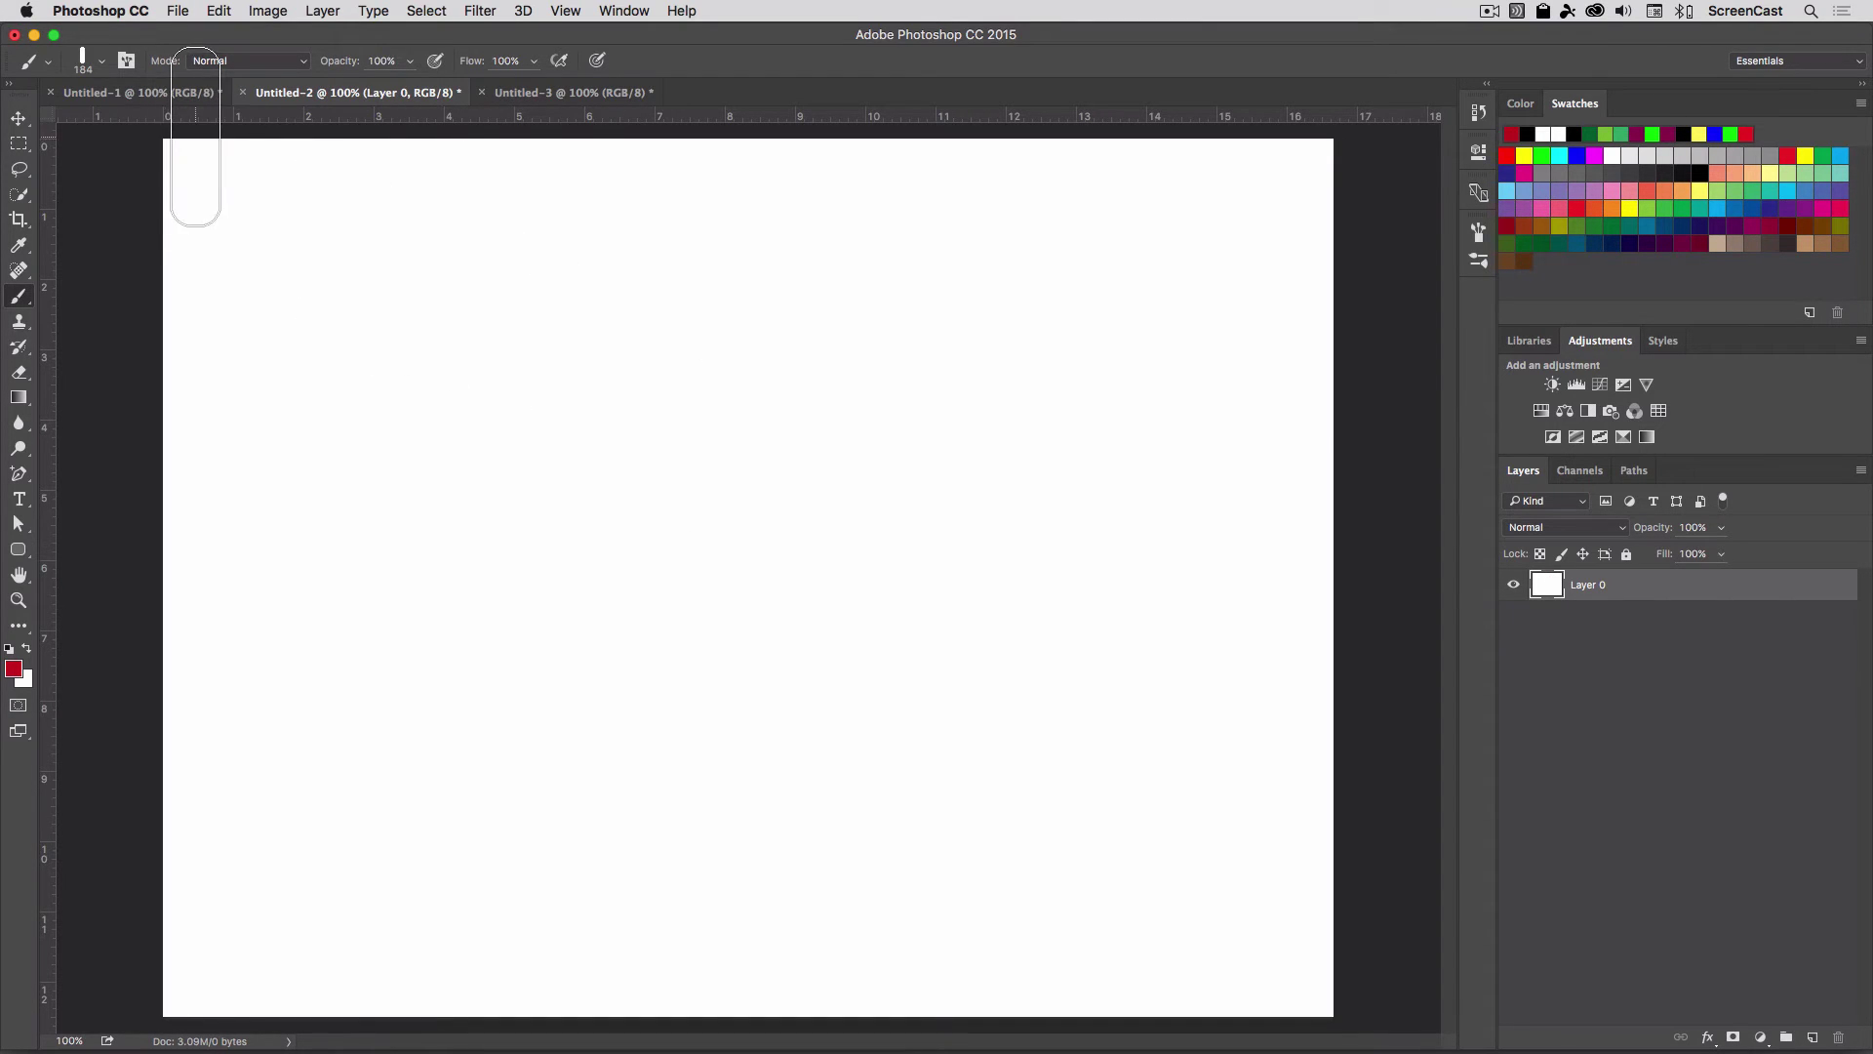
left_click(85, 71)
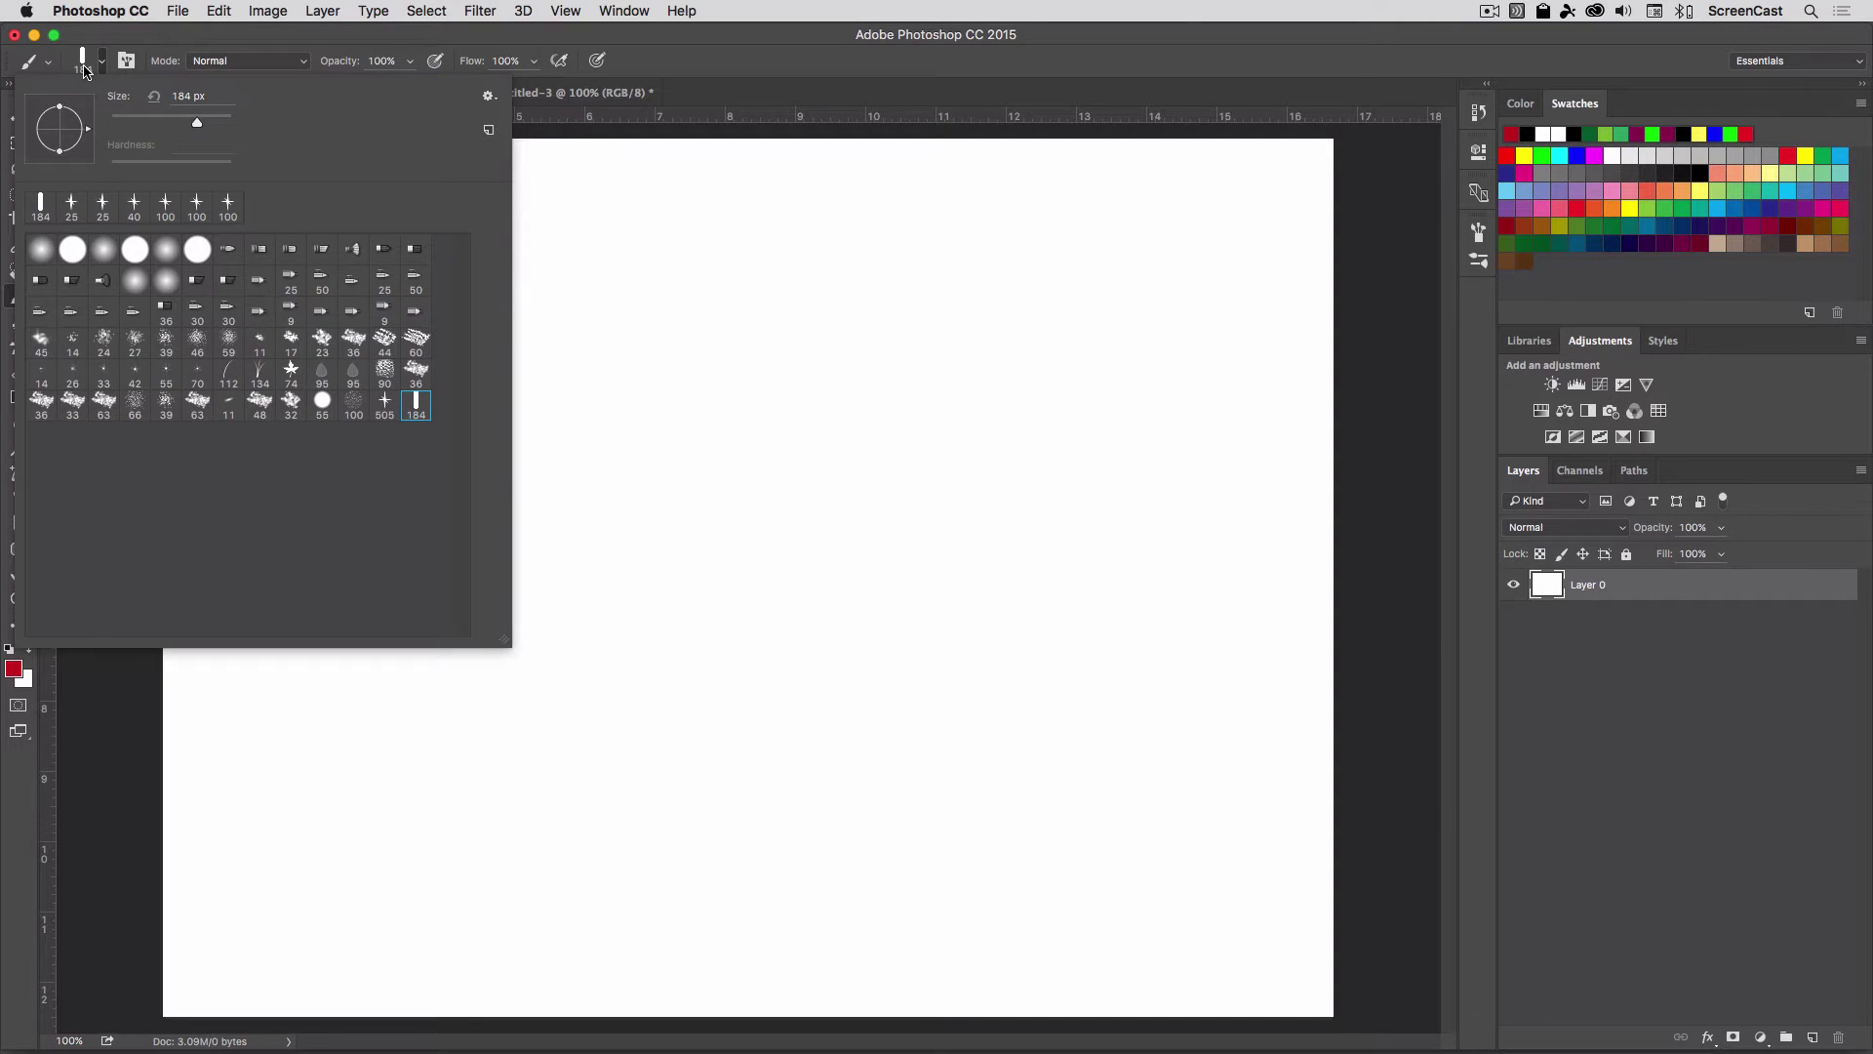
left_click(85, 71)
left_click(126, 63)
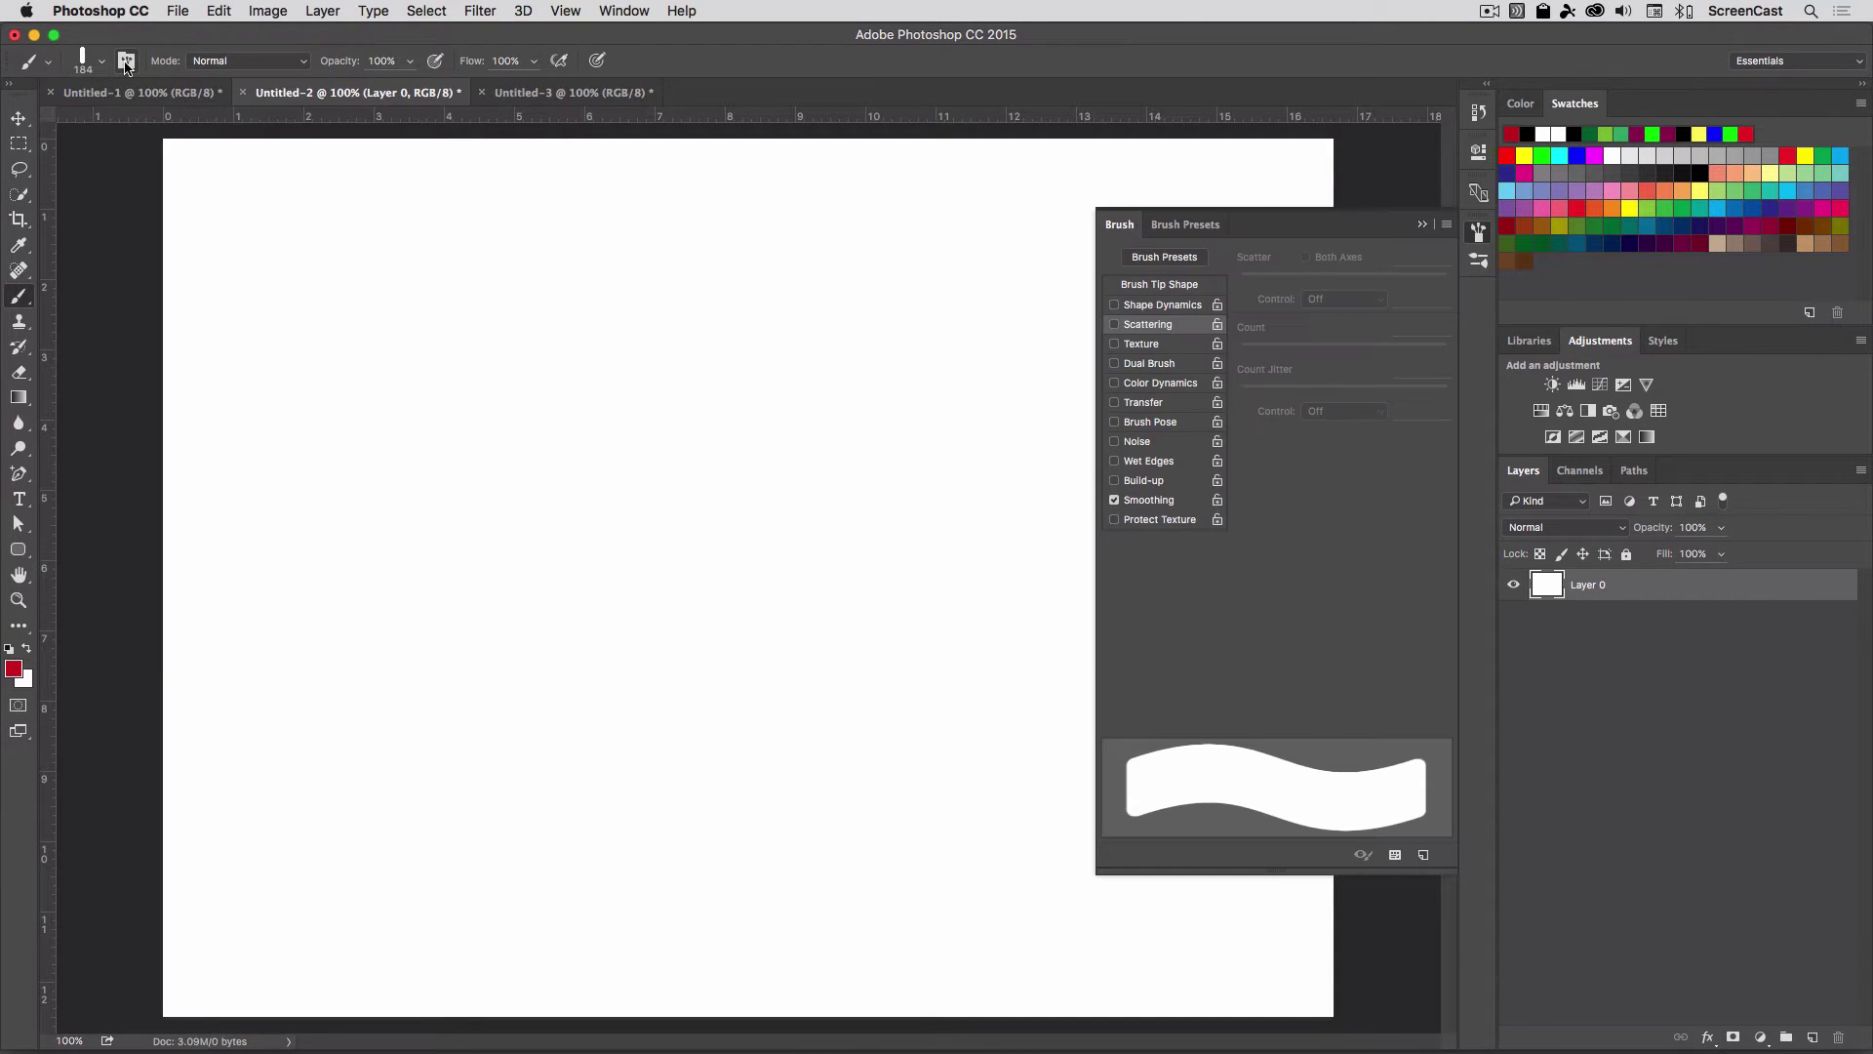
left_click(1181, 285)
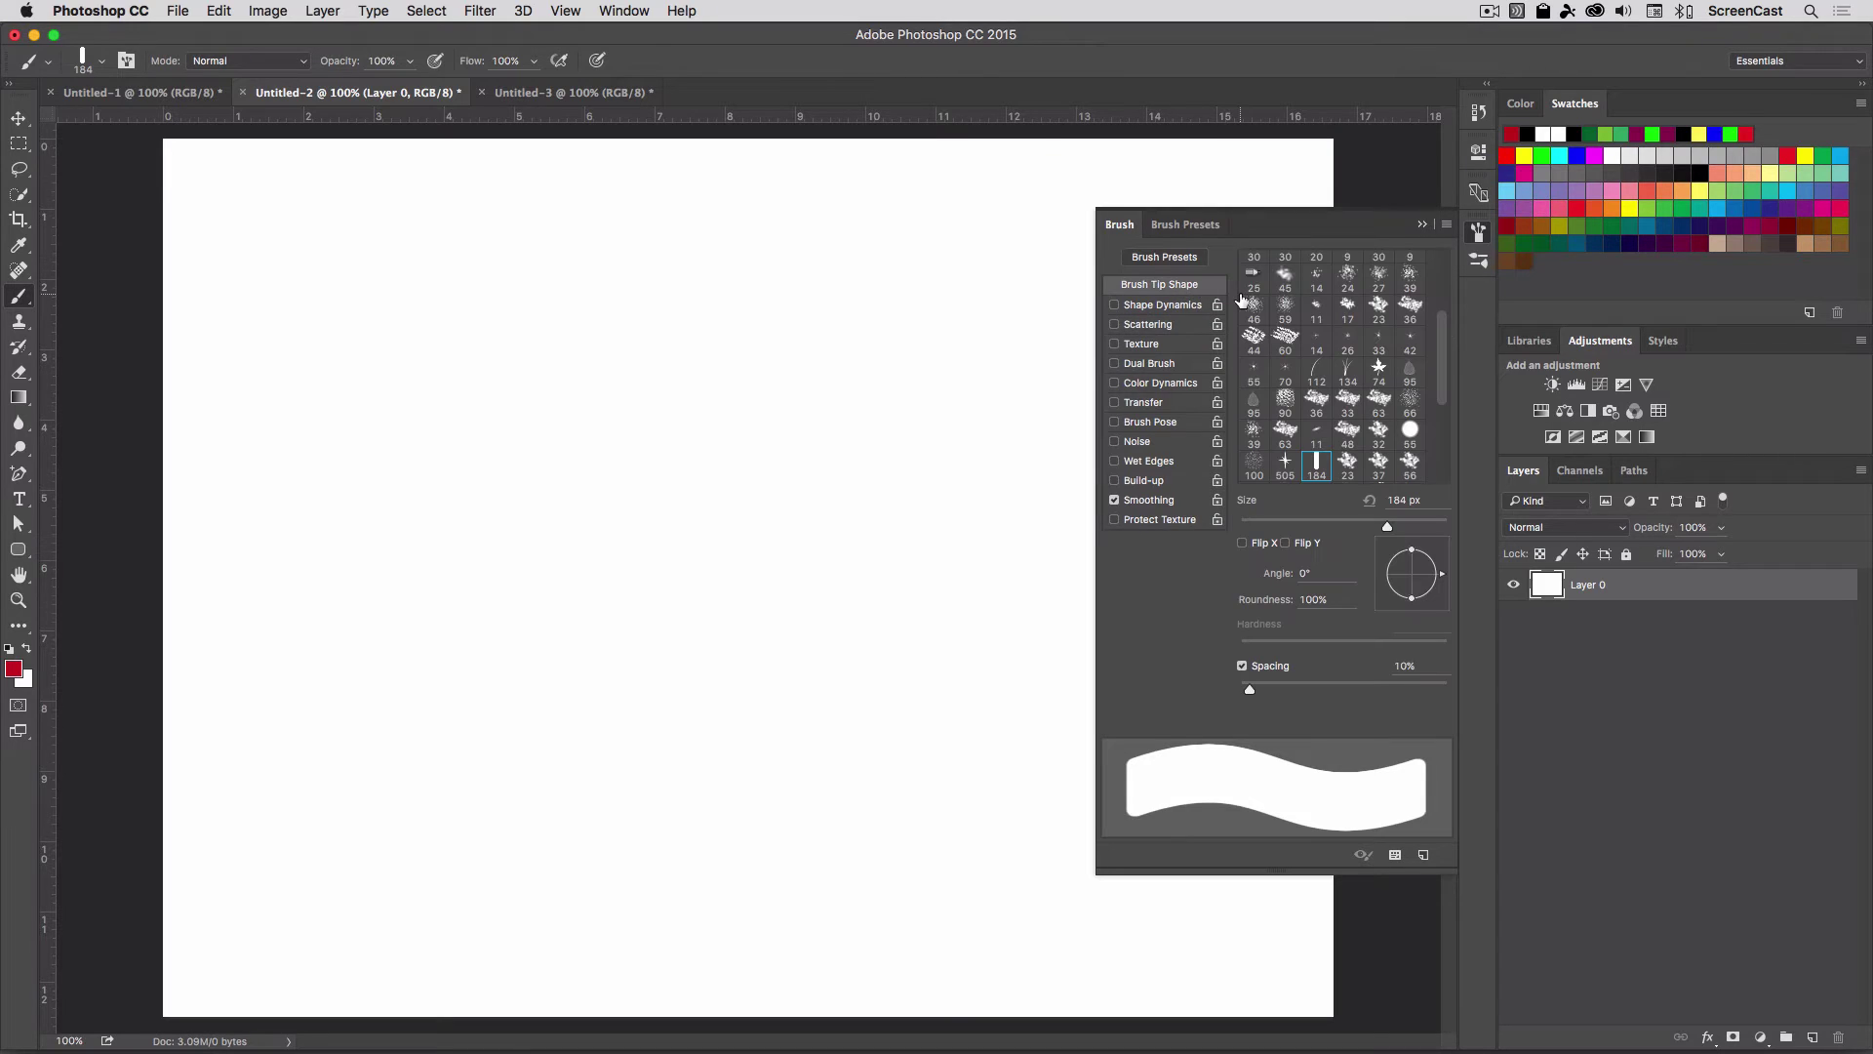
left_click_drag(1250, 688, 1397, 690)
left_click_drag(1445, 579, 1419, 616)
mouse_move(1398, 693)
left_mouse_down()
mouse_move(1441, 694)
mouse_move(1422, 696)
left_mouse_up()
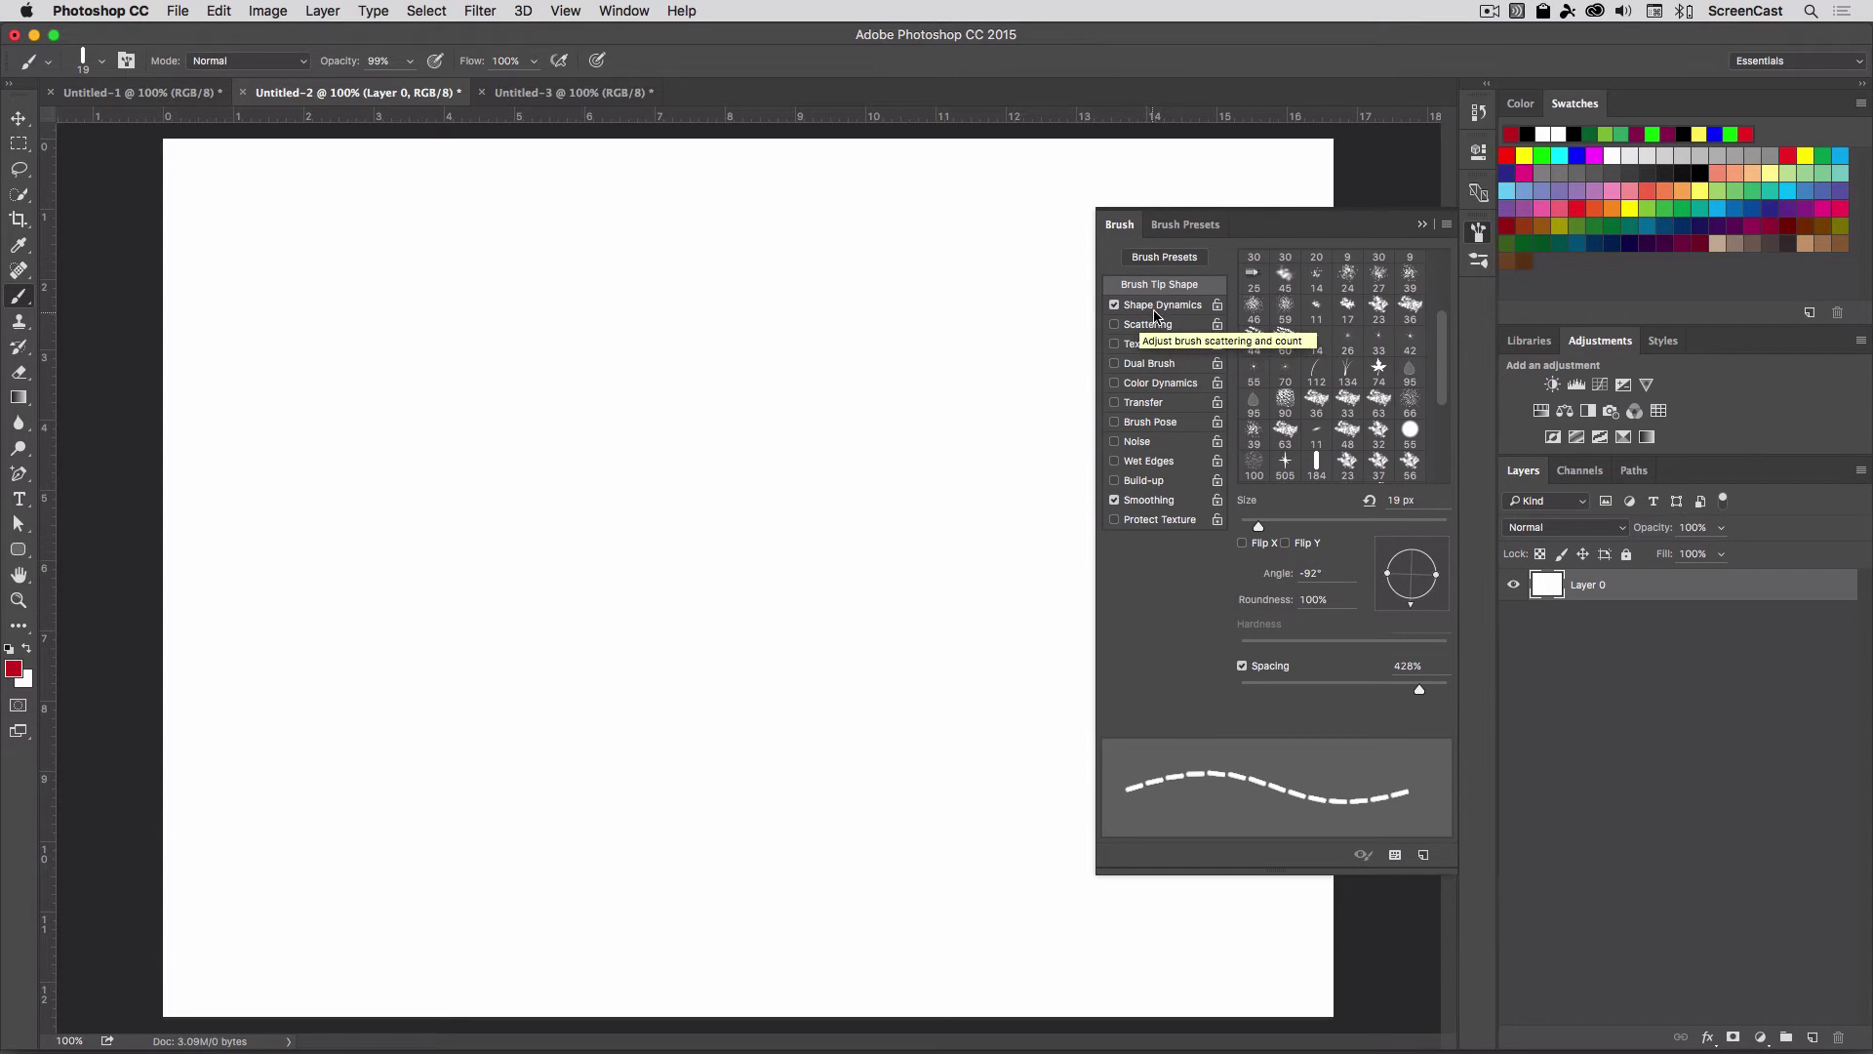
Step: Enable Shape Dynamics with Angle Jitter controlled by Direction
left_click(1169, 306)
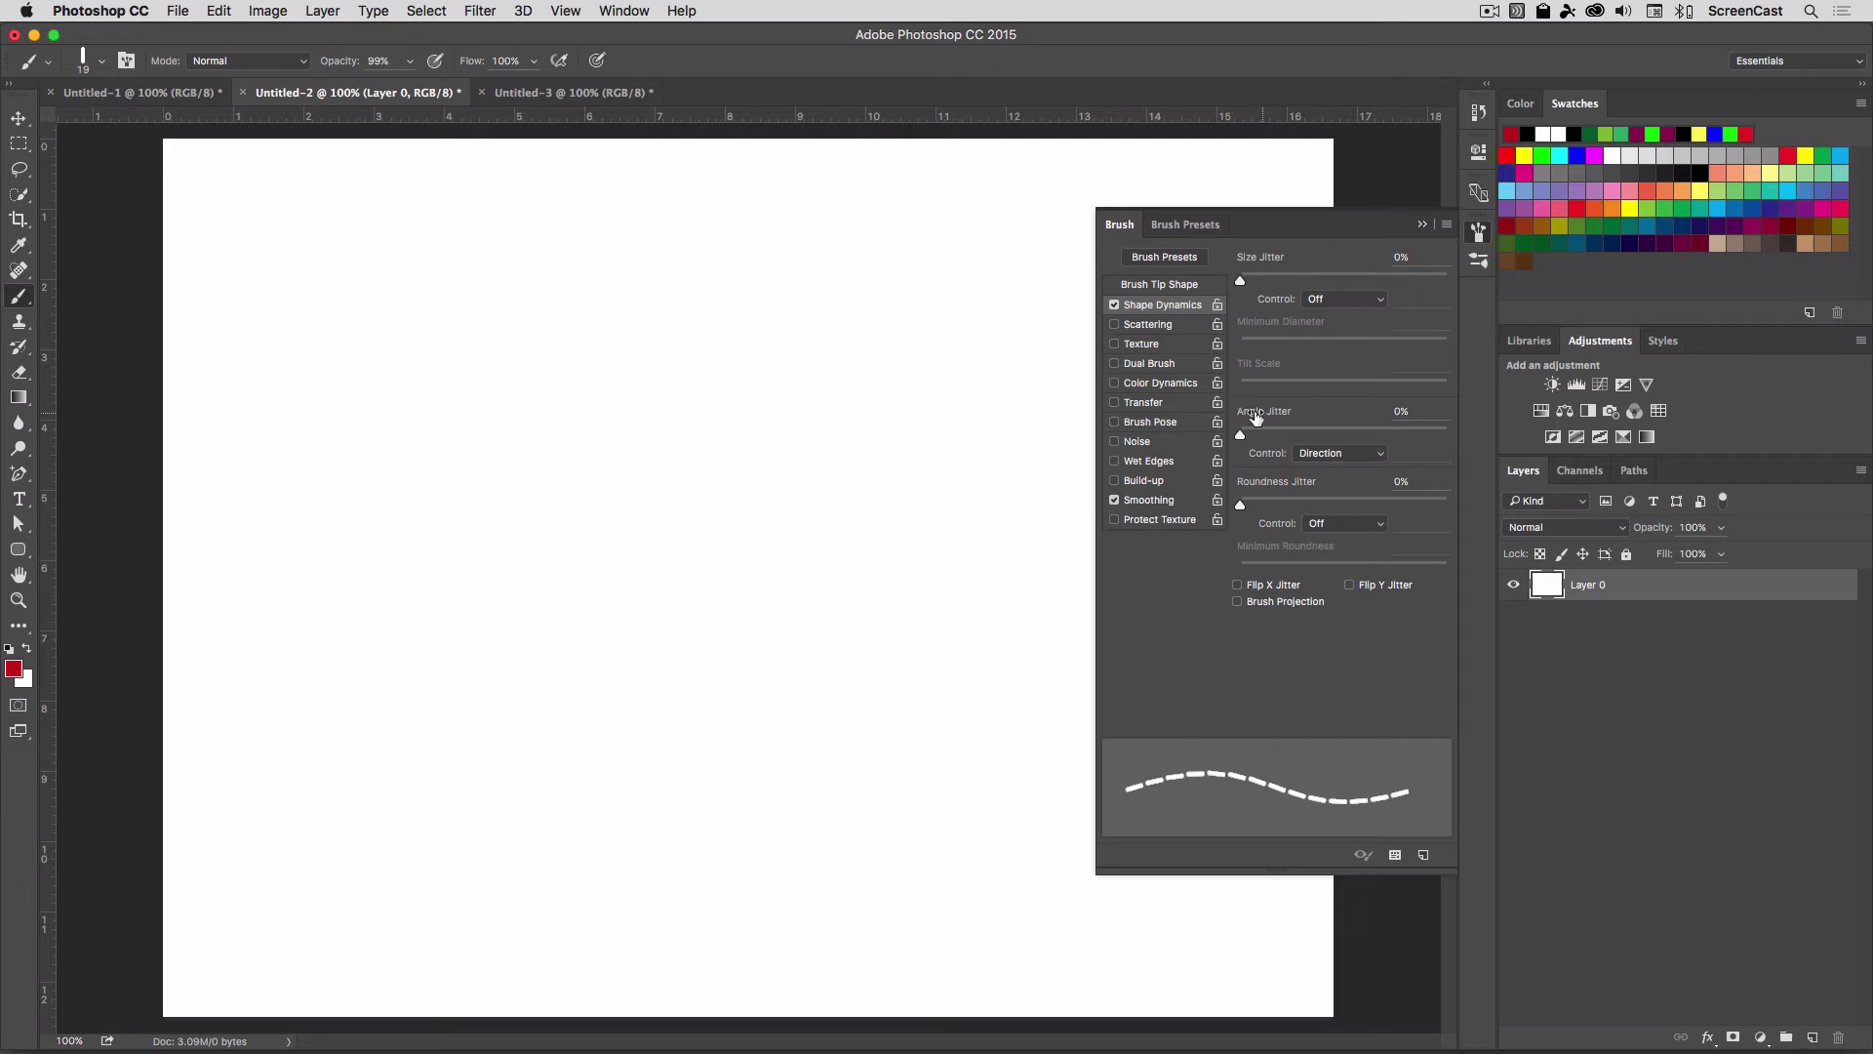
left_click(1361, 454)
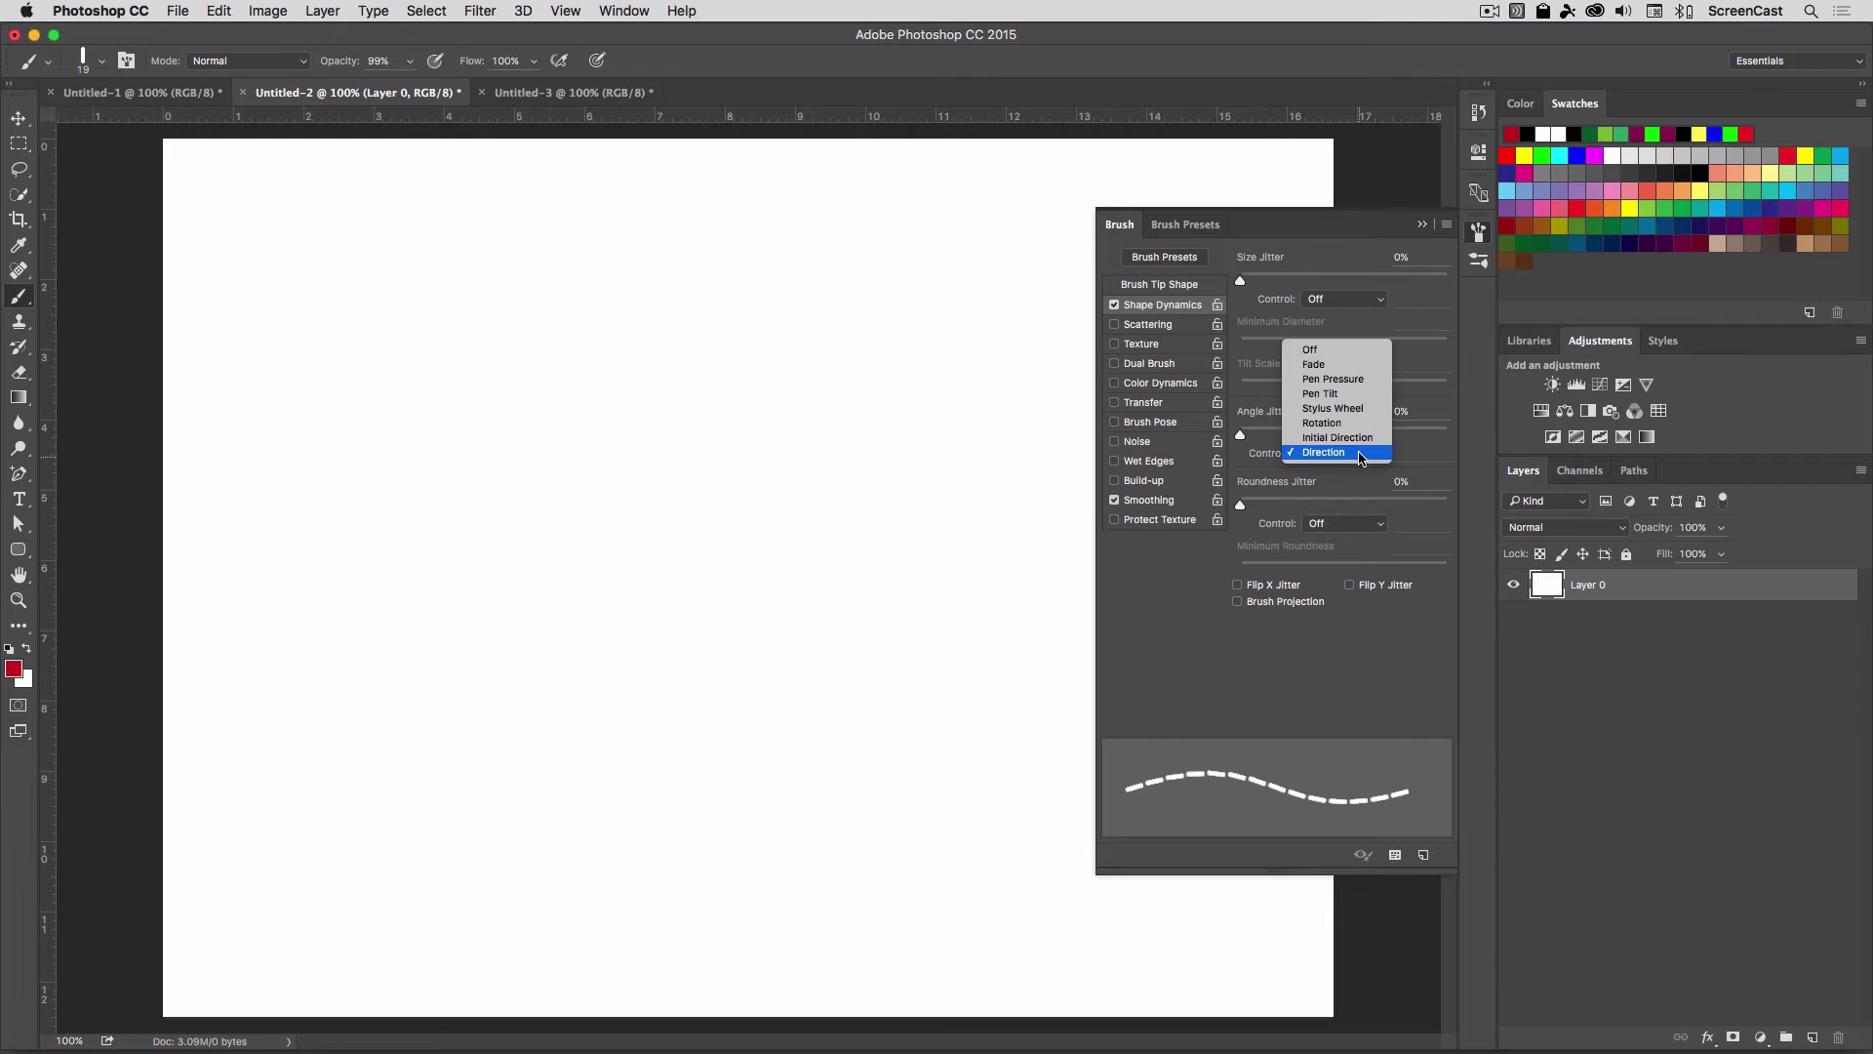
left_click(1310, 349)
left_click(1349, 454)
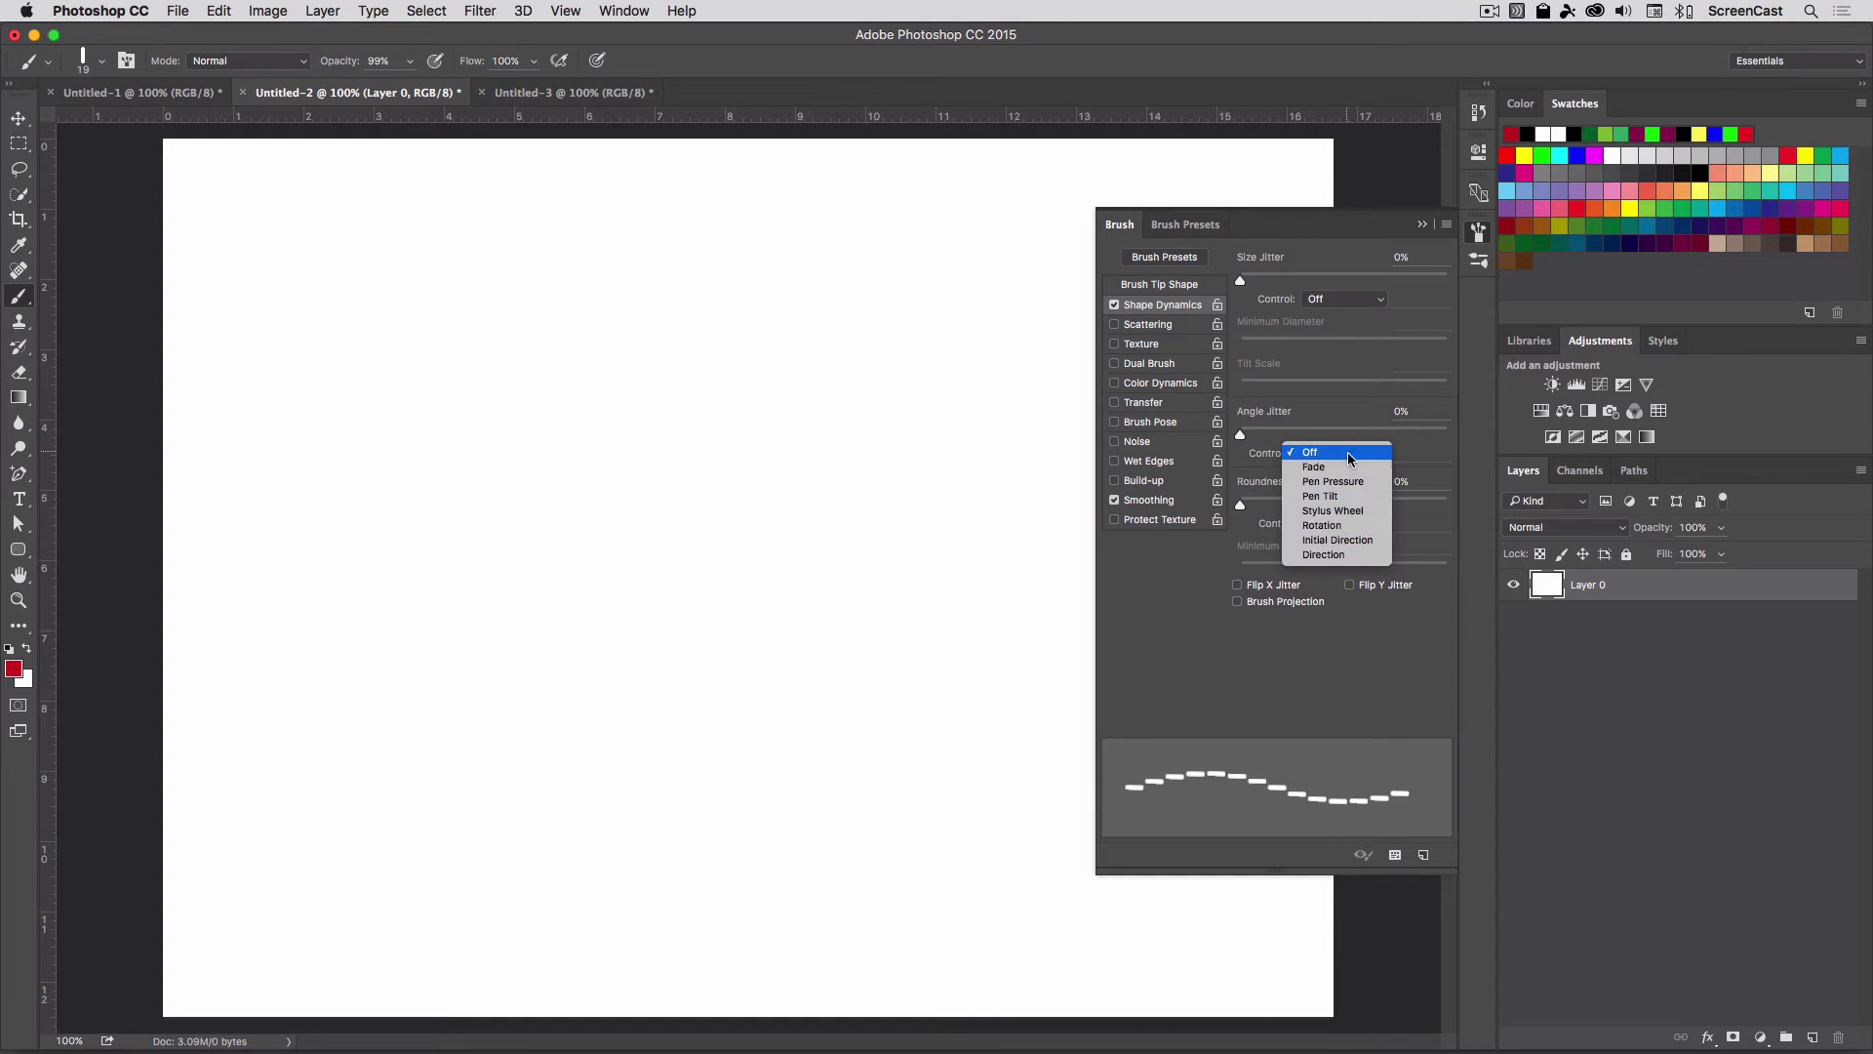
left_click(1354, 554)
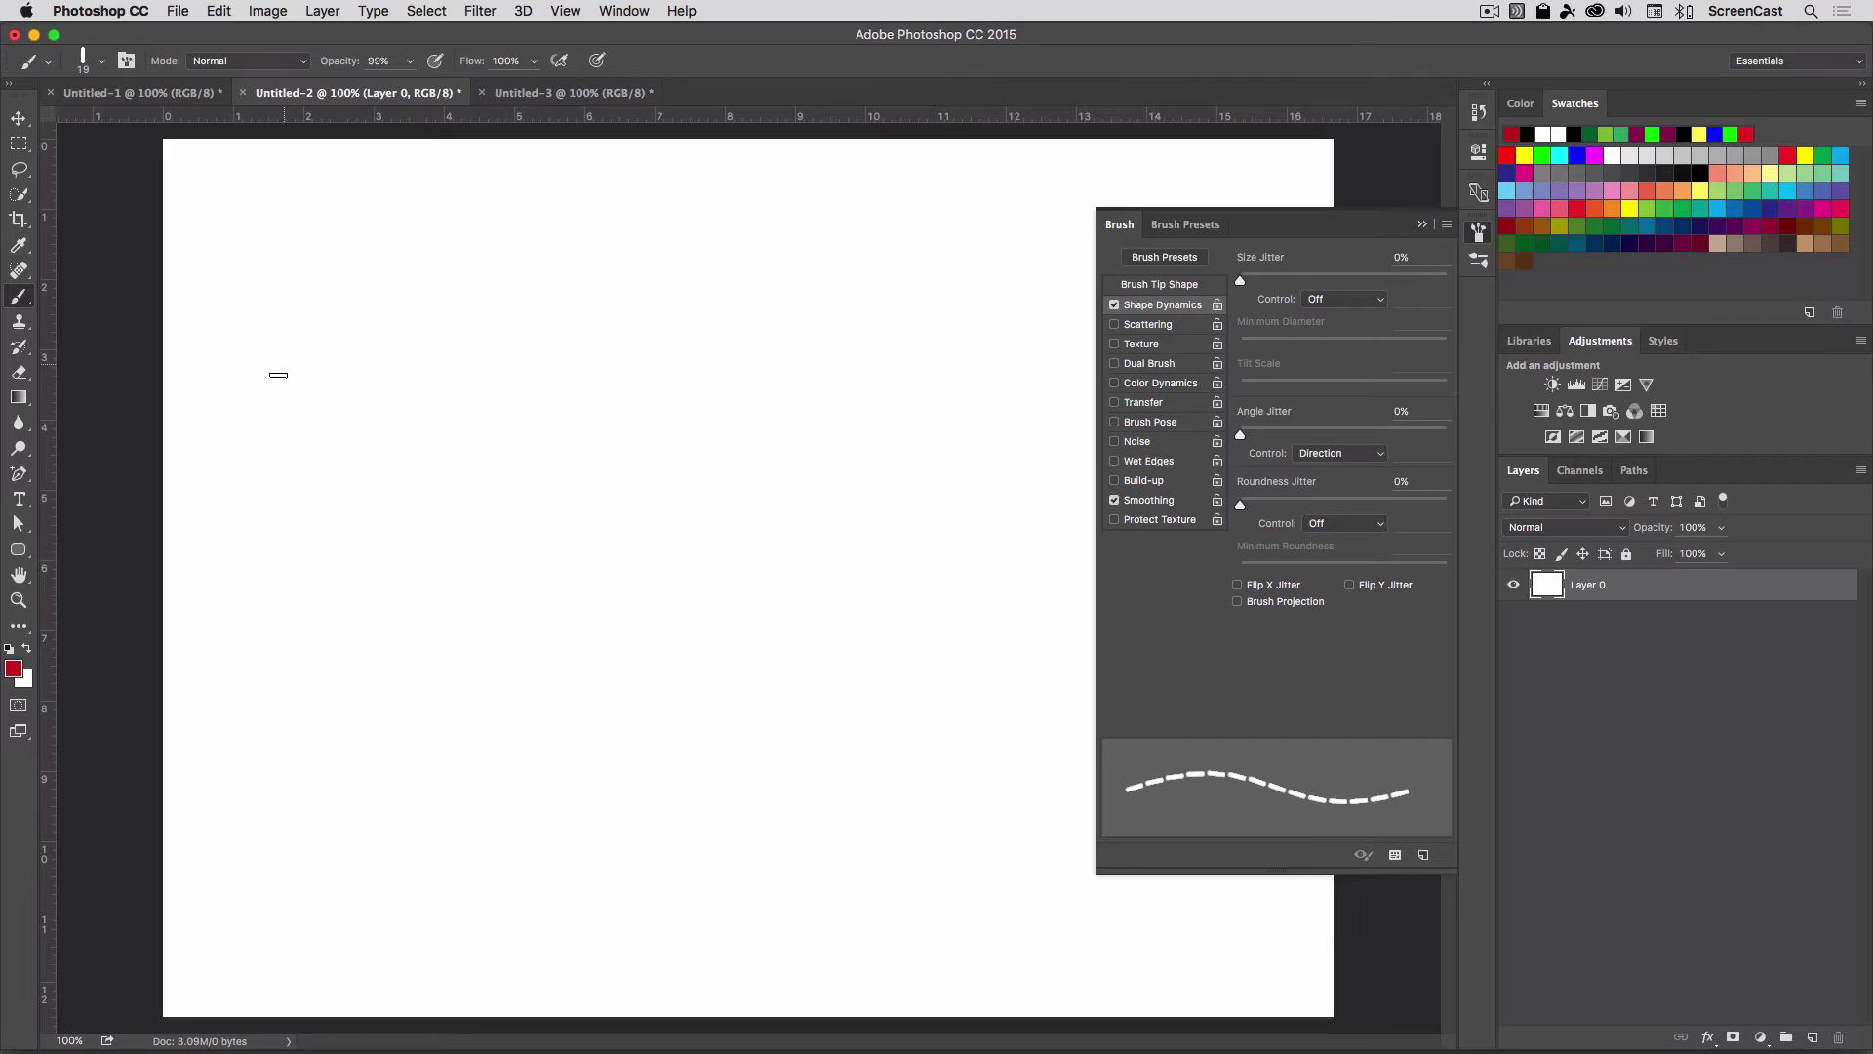
Step: Paint a long, wavy red dashed stroke across the canvas, then close the Brush panel
mouse_move(255, 390)
left_mouse_down()
mouse_move(473, 318)
mouse_move(504, 405)
mouse_move(327, 571)
mouse_move(300, 683)
mouse_move(370, 752)
mouse_move(524, 754)
mouse_move(635, 649)
mouse_move(654, 461)
mouse_move(753, 352)
mouse_move(921, 376)
mouse_move(942, 492)
mouse_move(801, 636)
mouse_move(766, 784)
mouse_move(940, 836)
mouse_move(945, 929)
mouse_move(710, 974)
mouse_move(353, 849)
left_mouse_up()
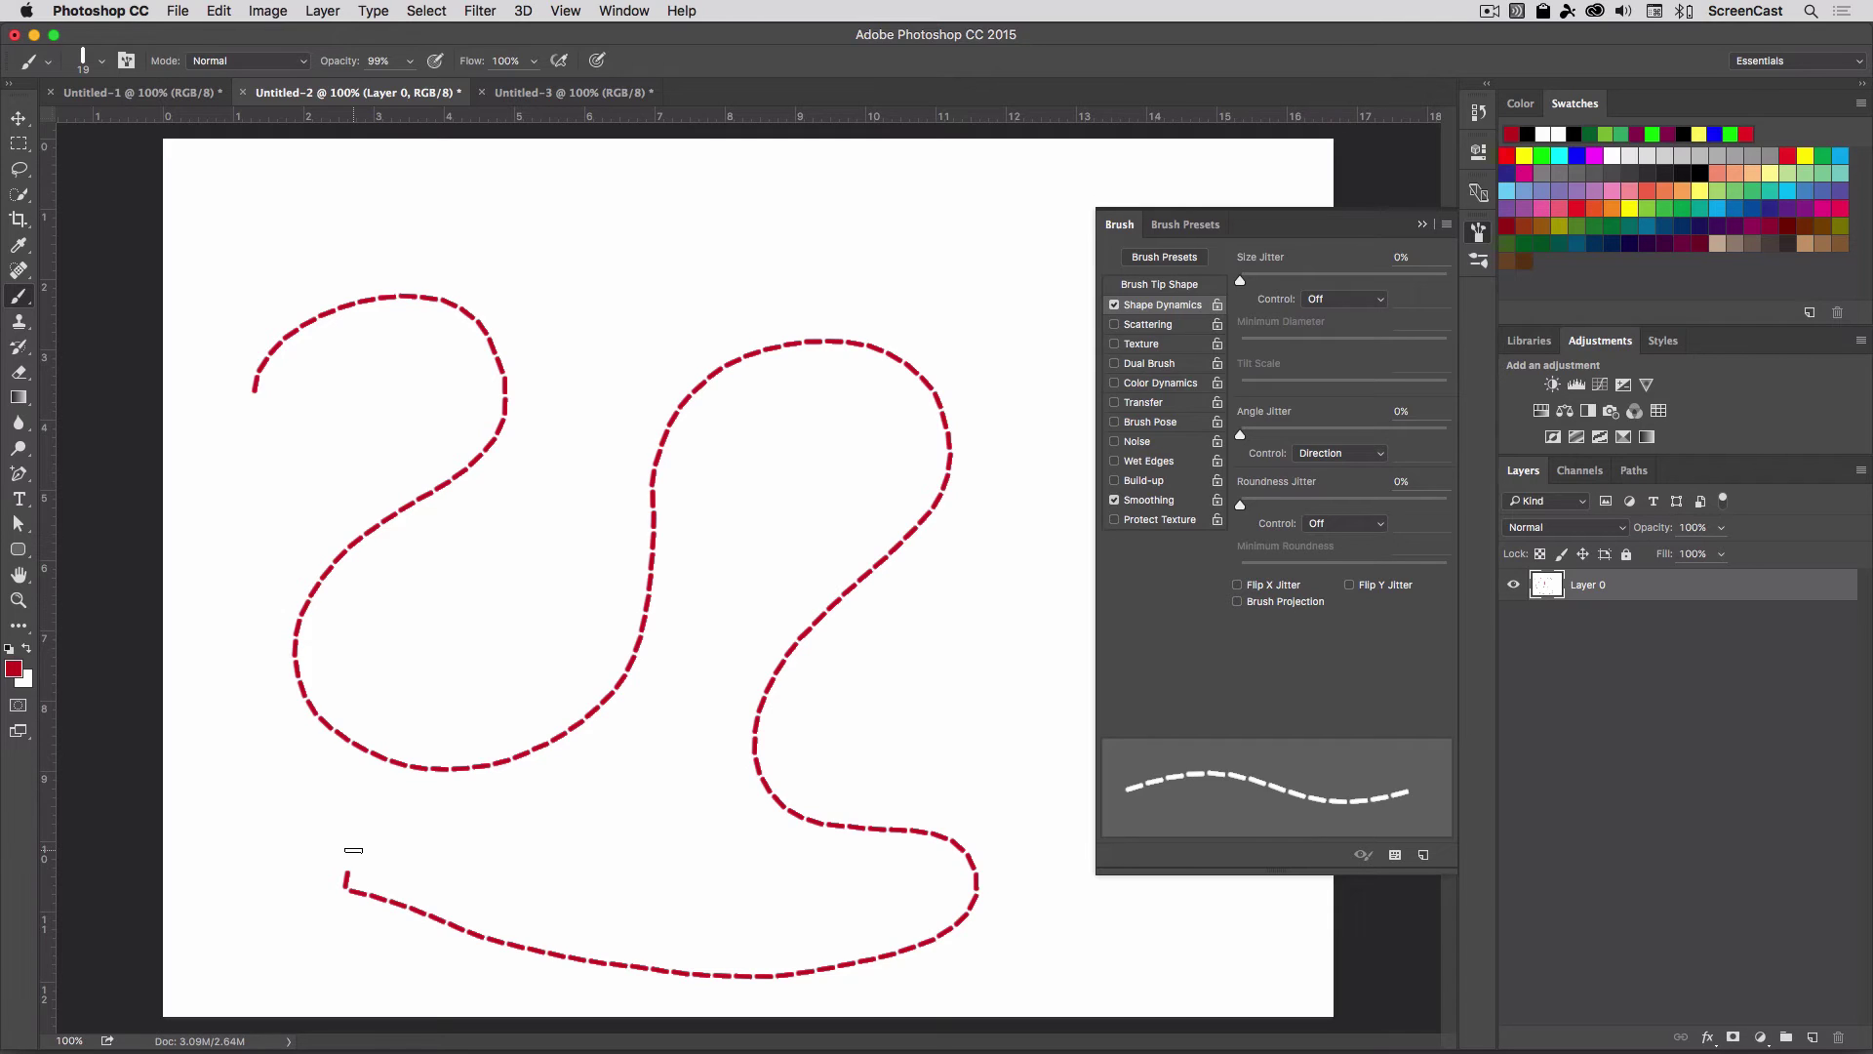
left_click(1479, 234)
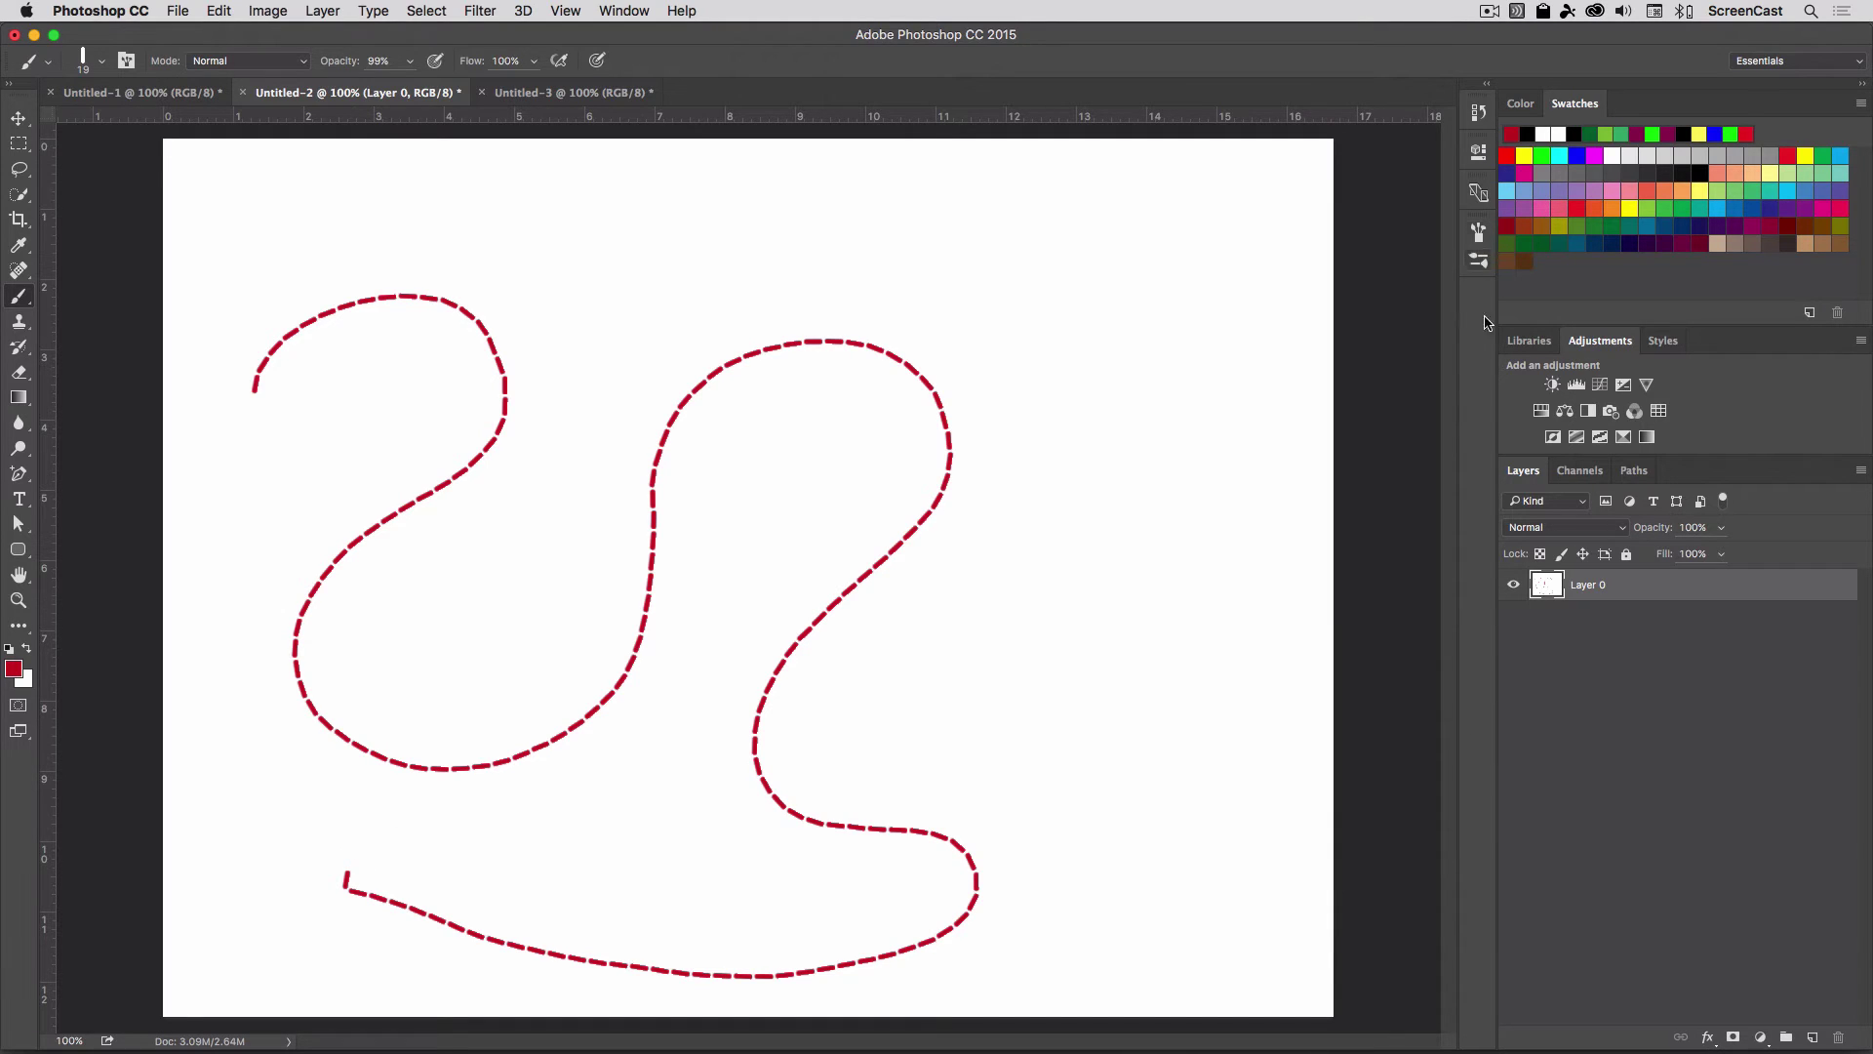
Step: Add a new layer below Layer 0 and hide Layer 0
left_click(1812, 1039)
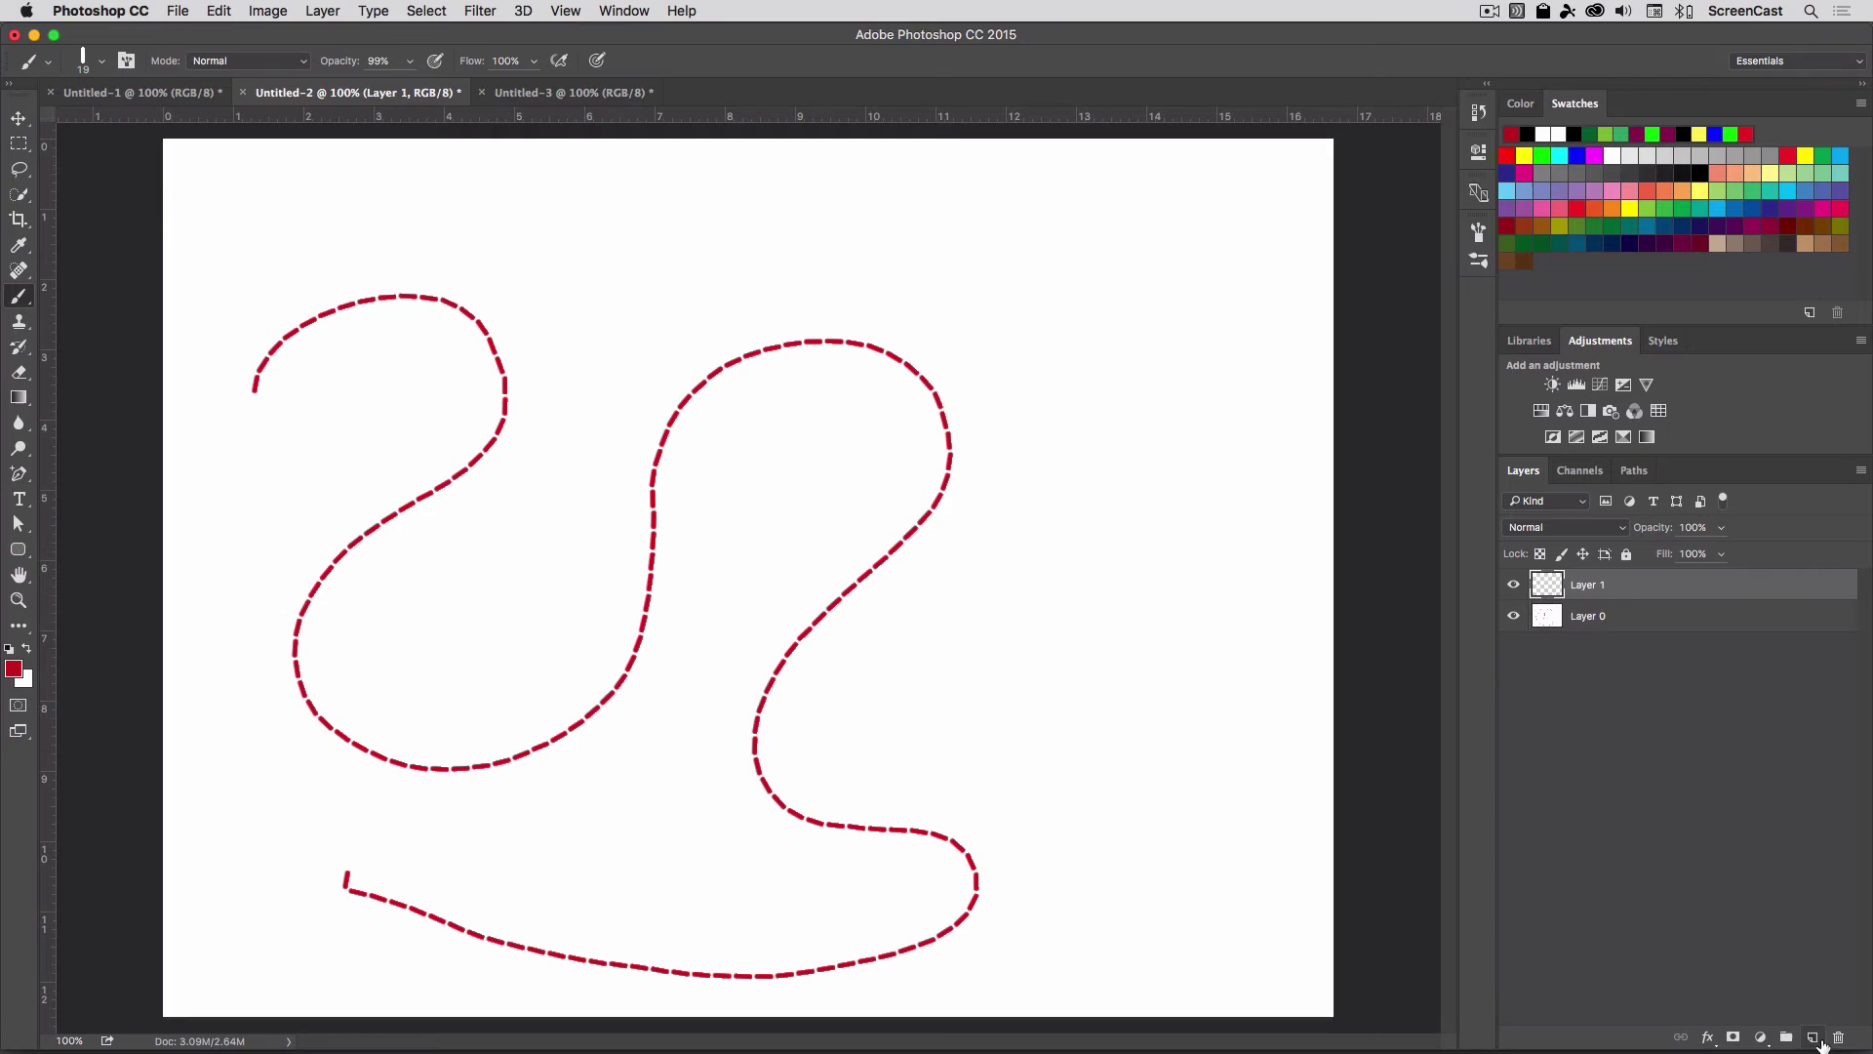
left_click_drag(1656, 605, 1647, 632)
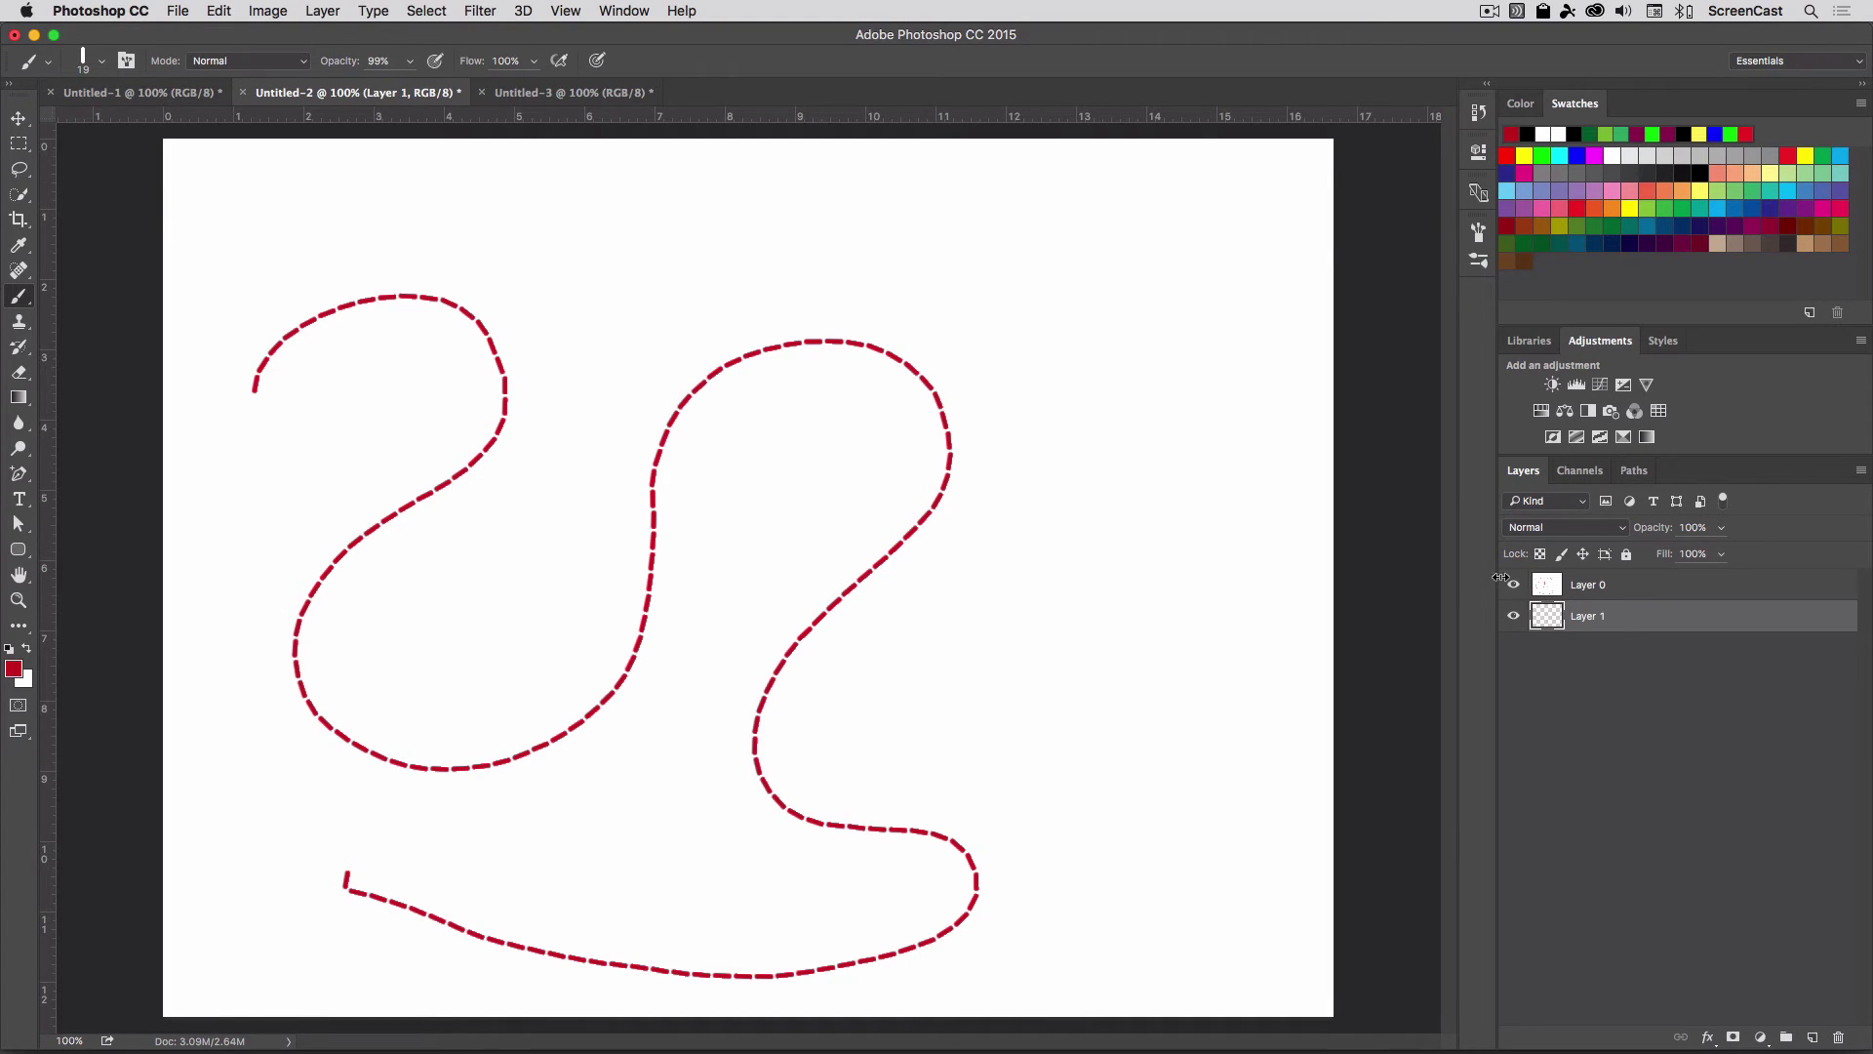
left_click(1514, 589)
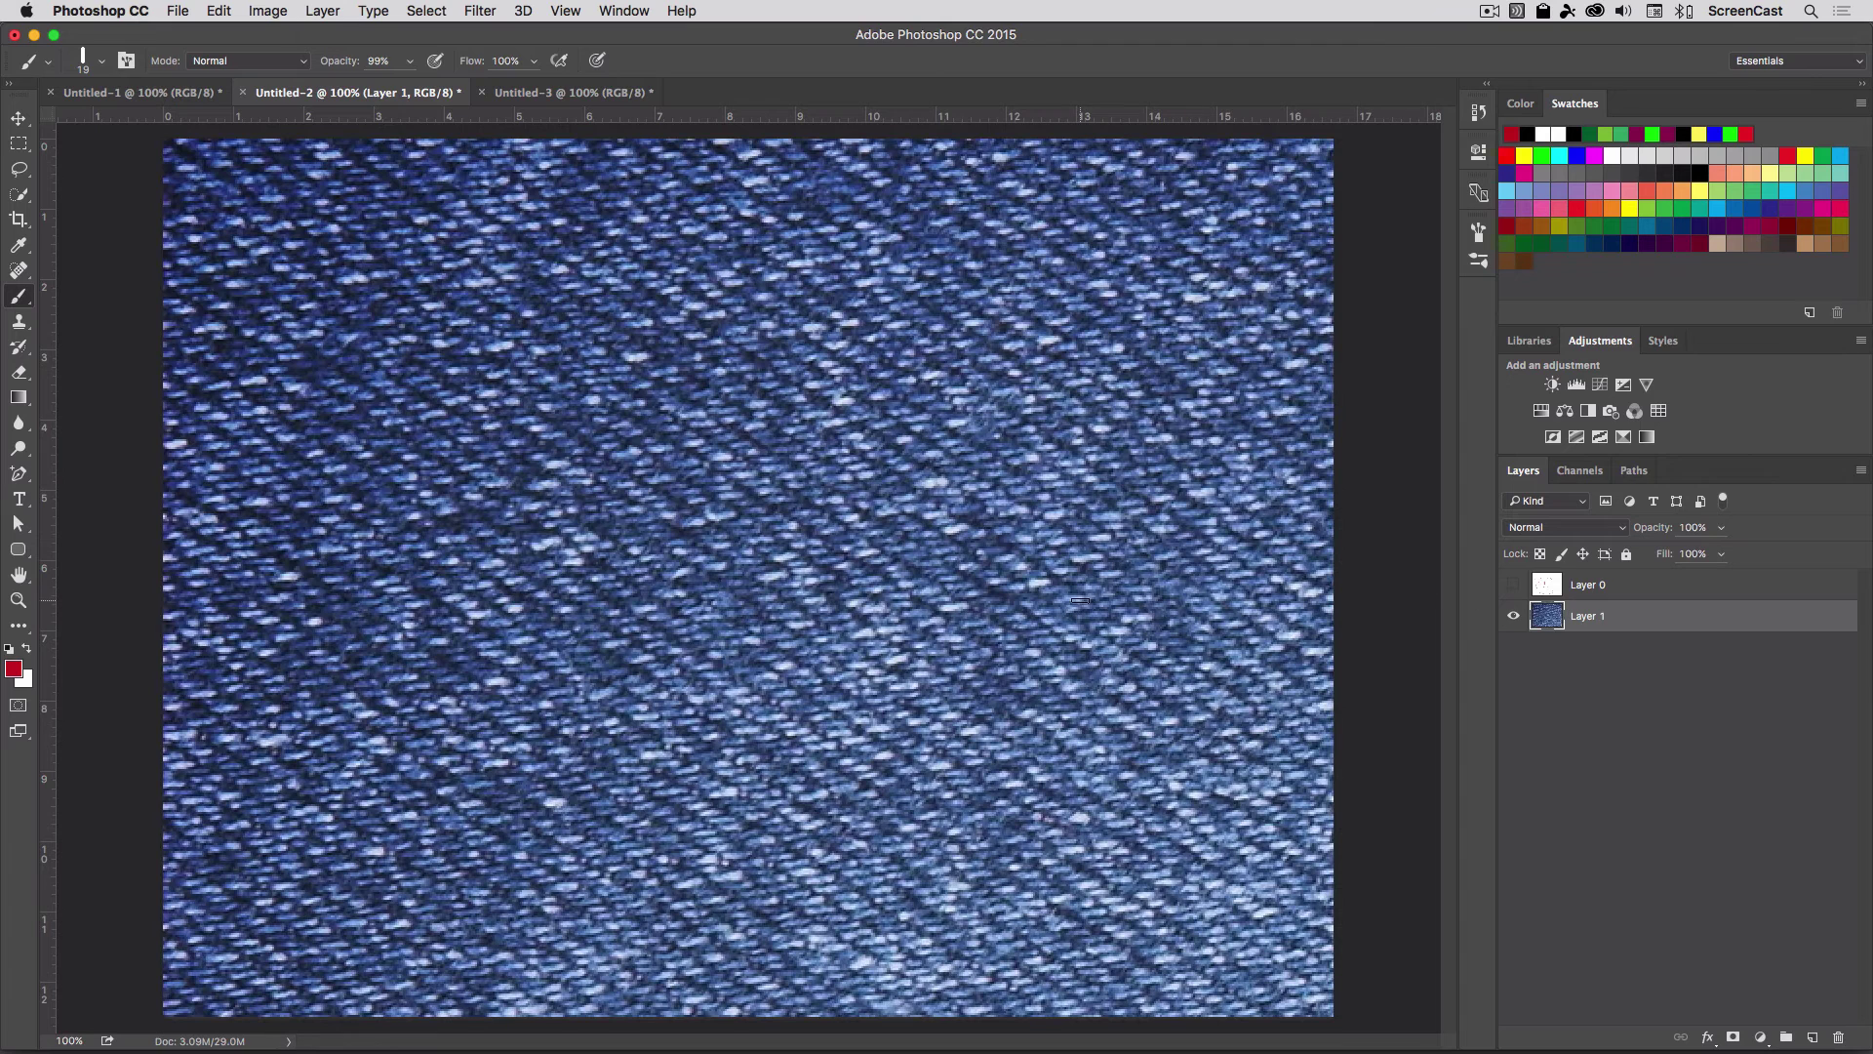
Step: Scale the denim texture down to a smaller rectangle and nudge it slightly left
key("super+t")
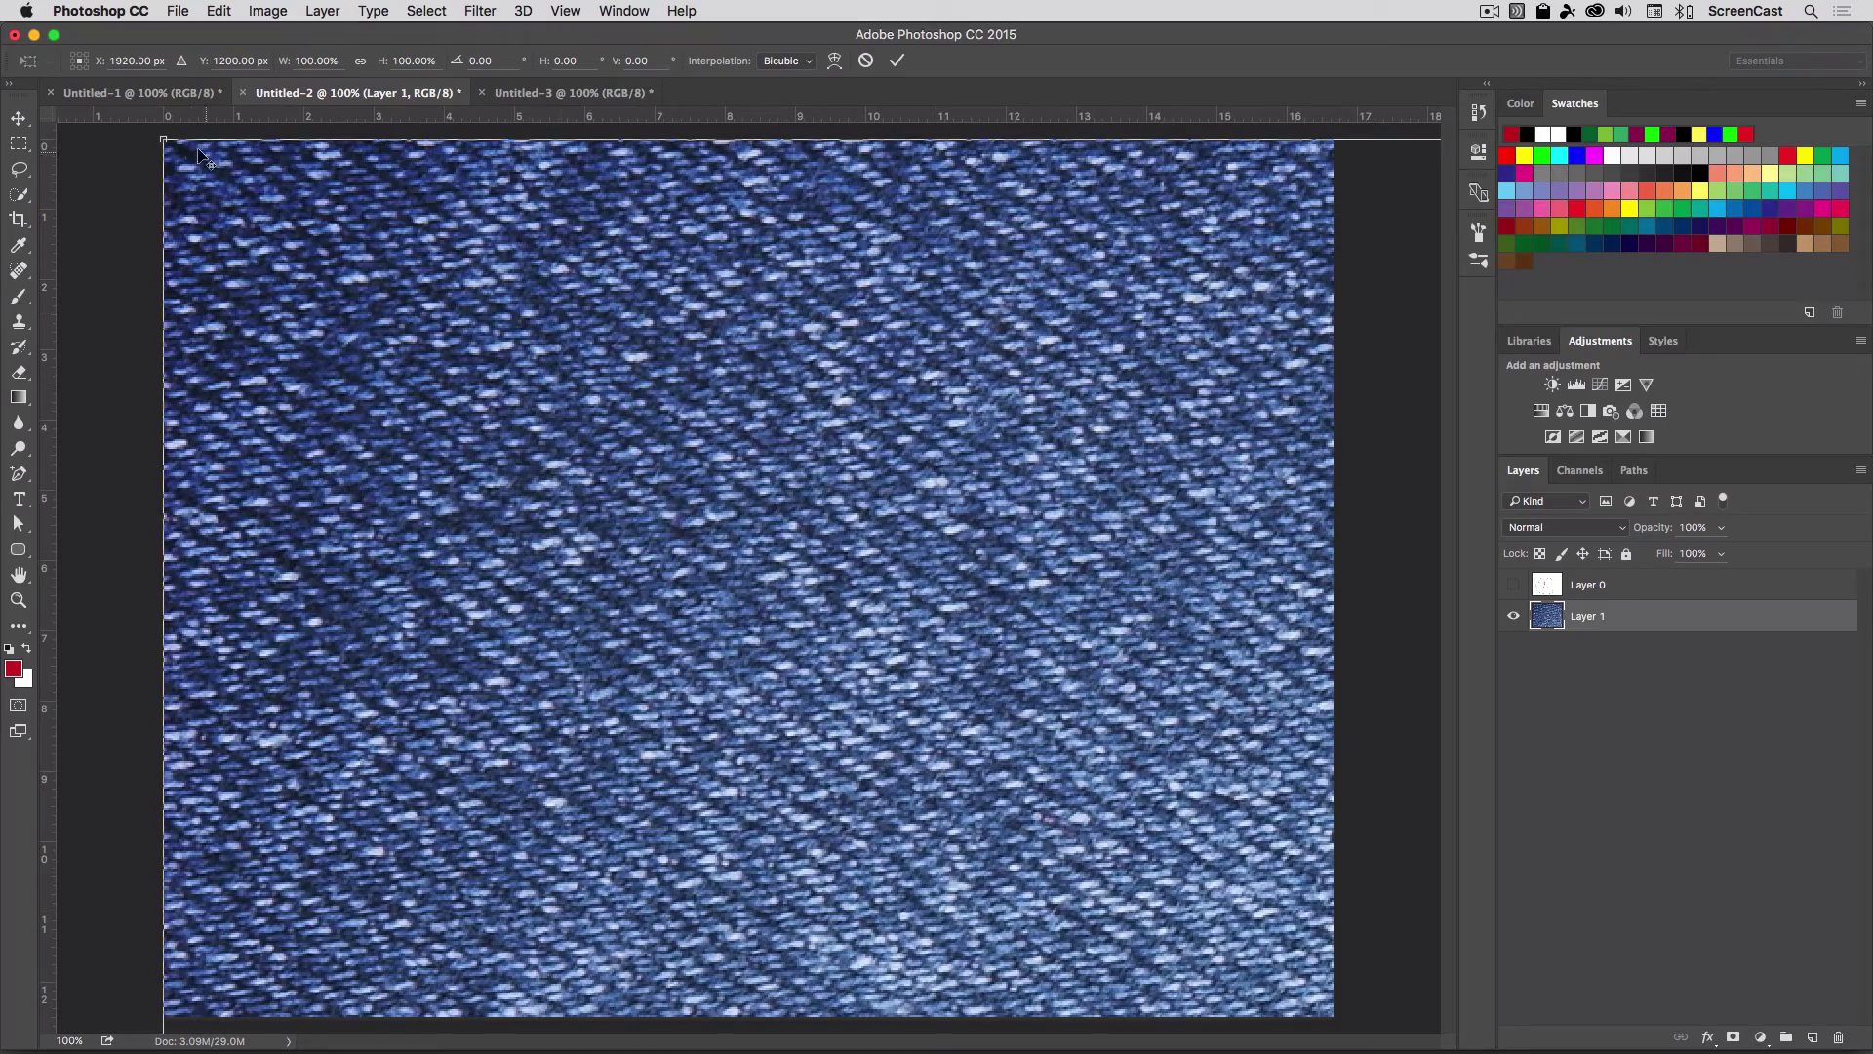
left_click_drag(164, 139, 387, 461)
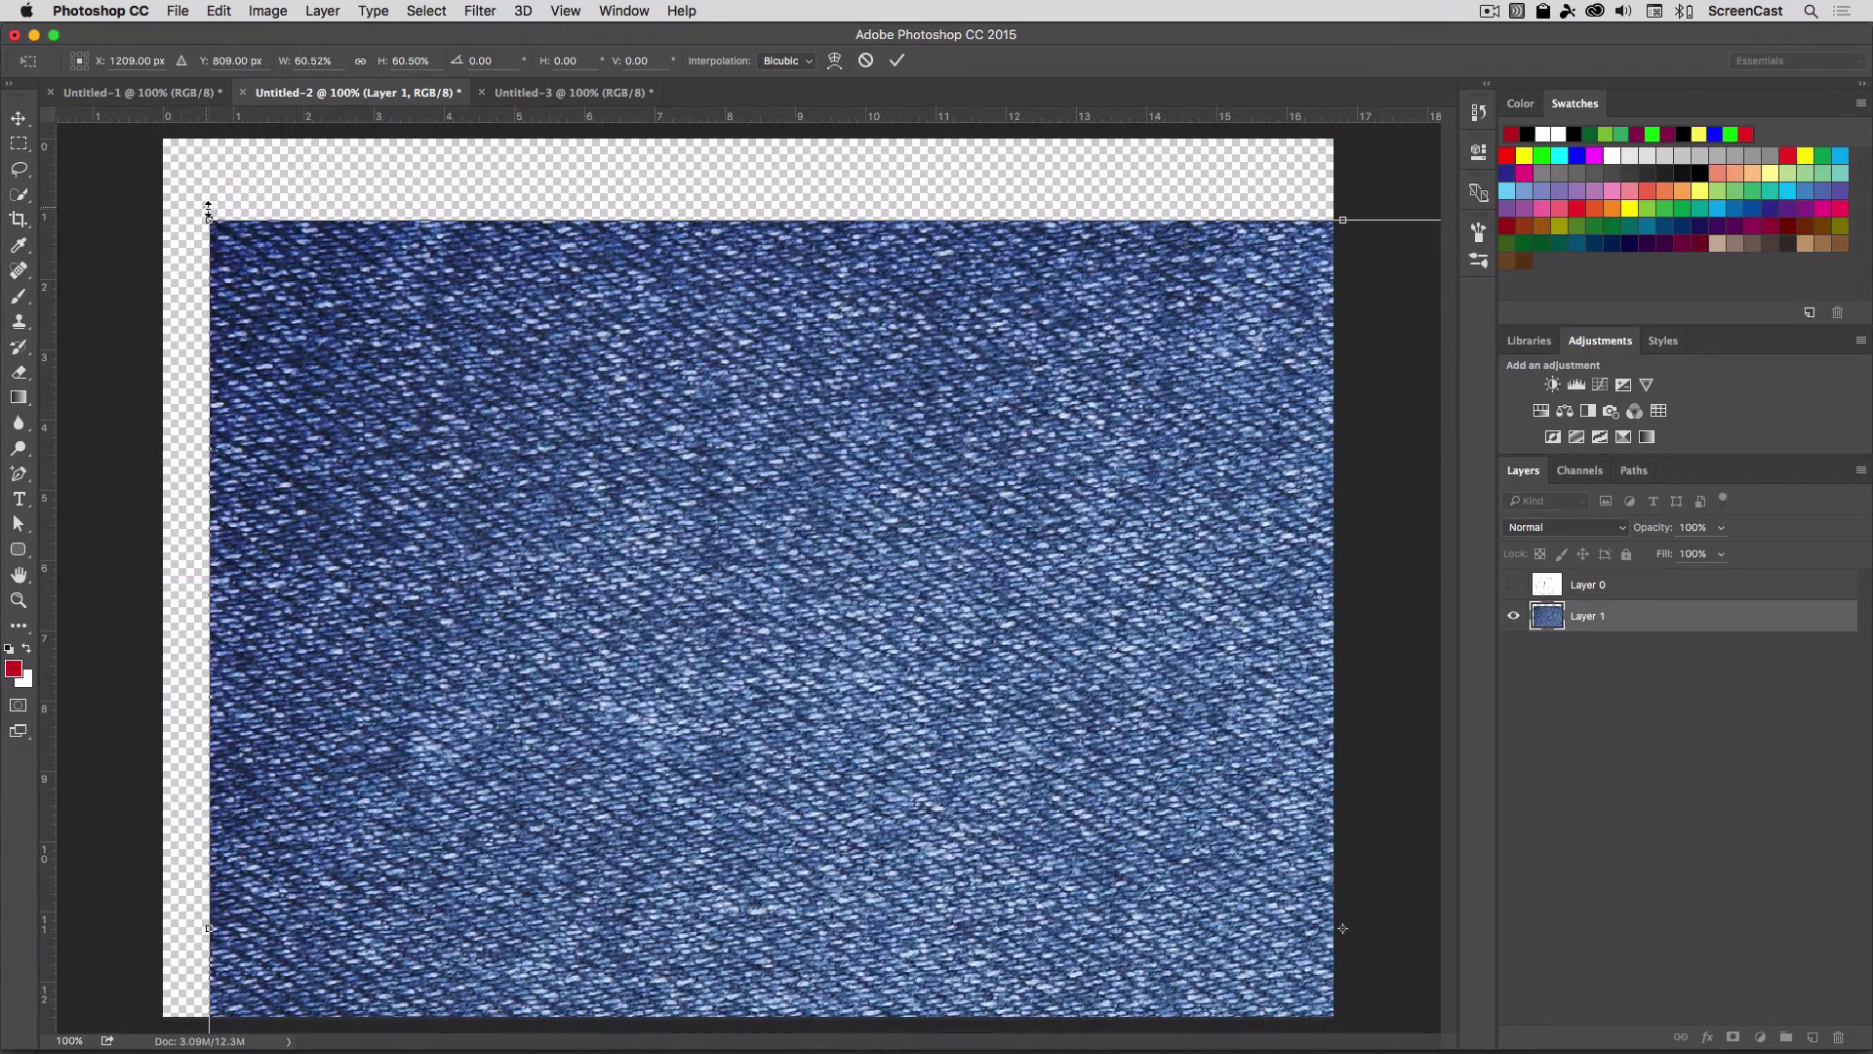
left_click_drag(210, 221, 312, 371)
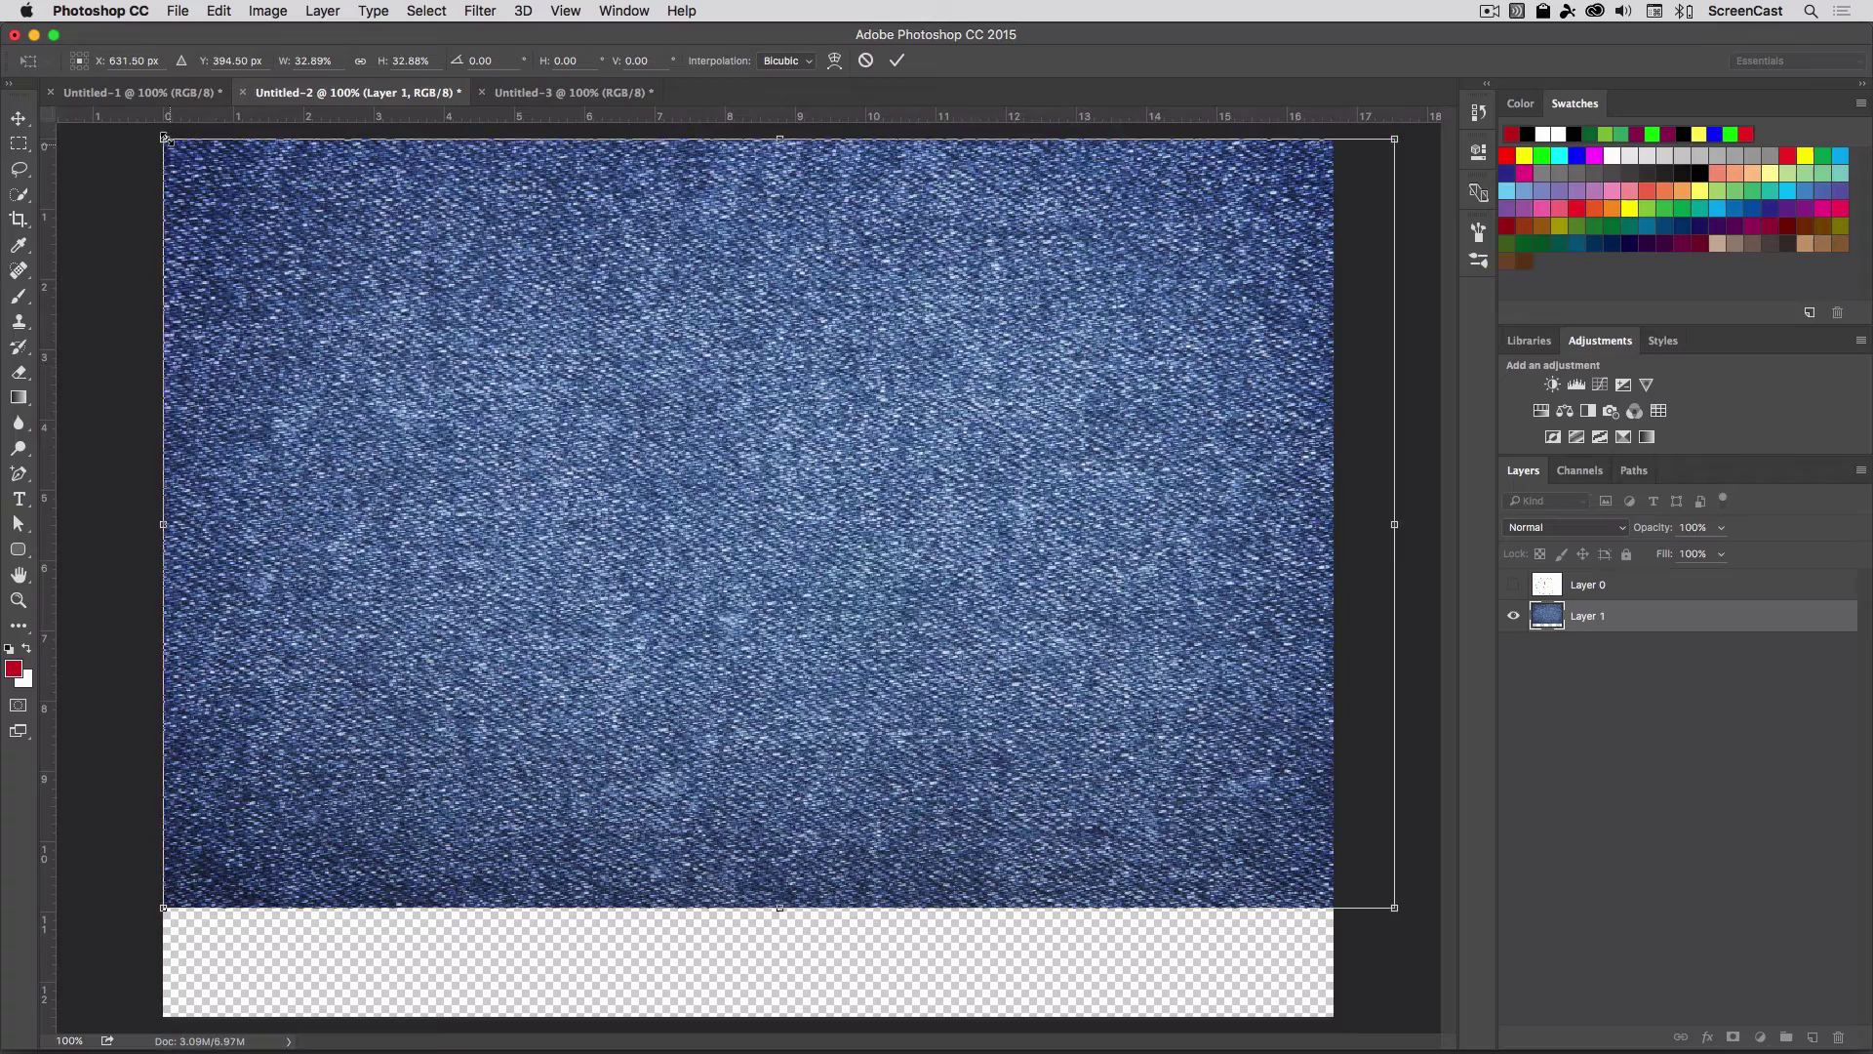
left_click_drag(163, 138, 351, 320)
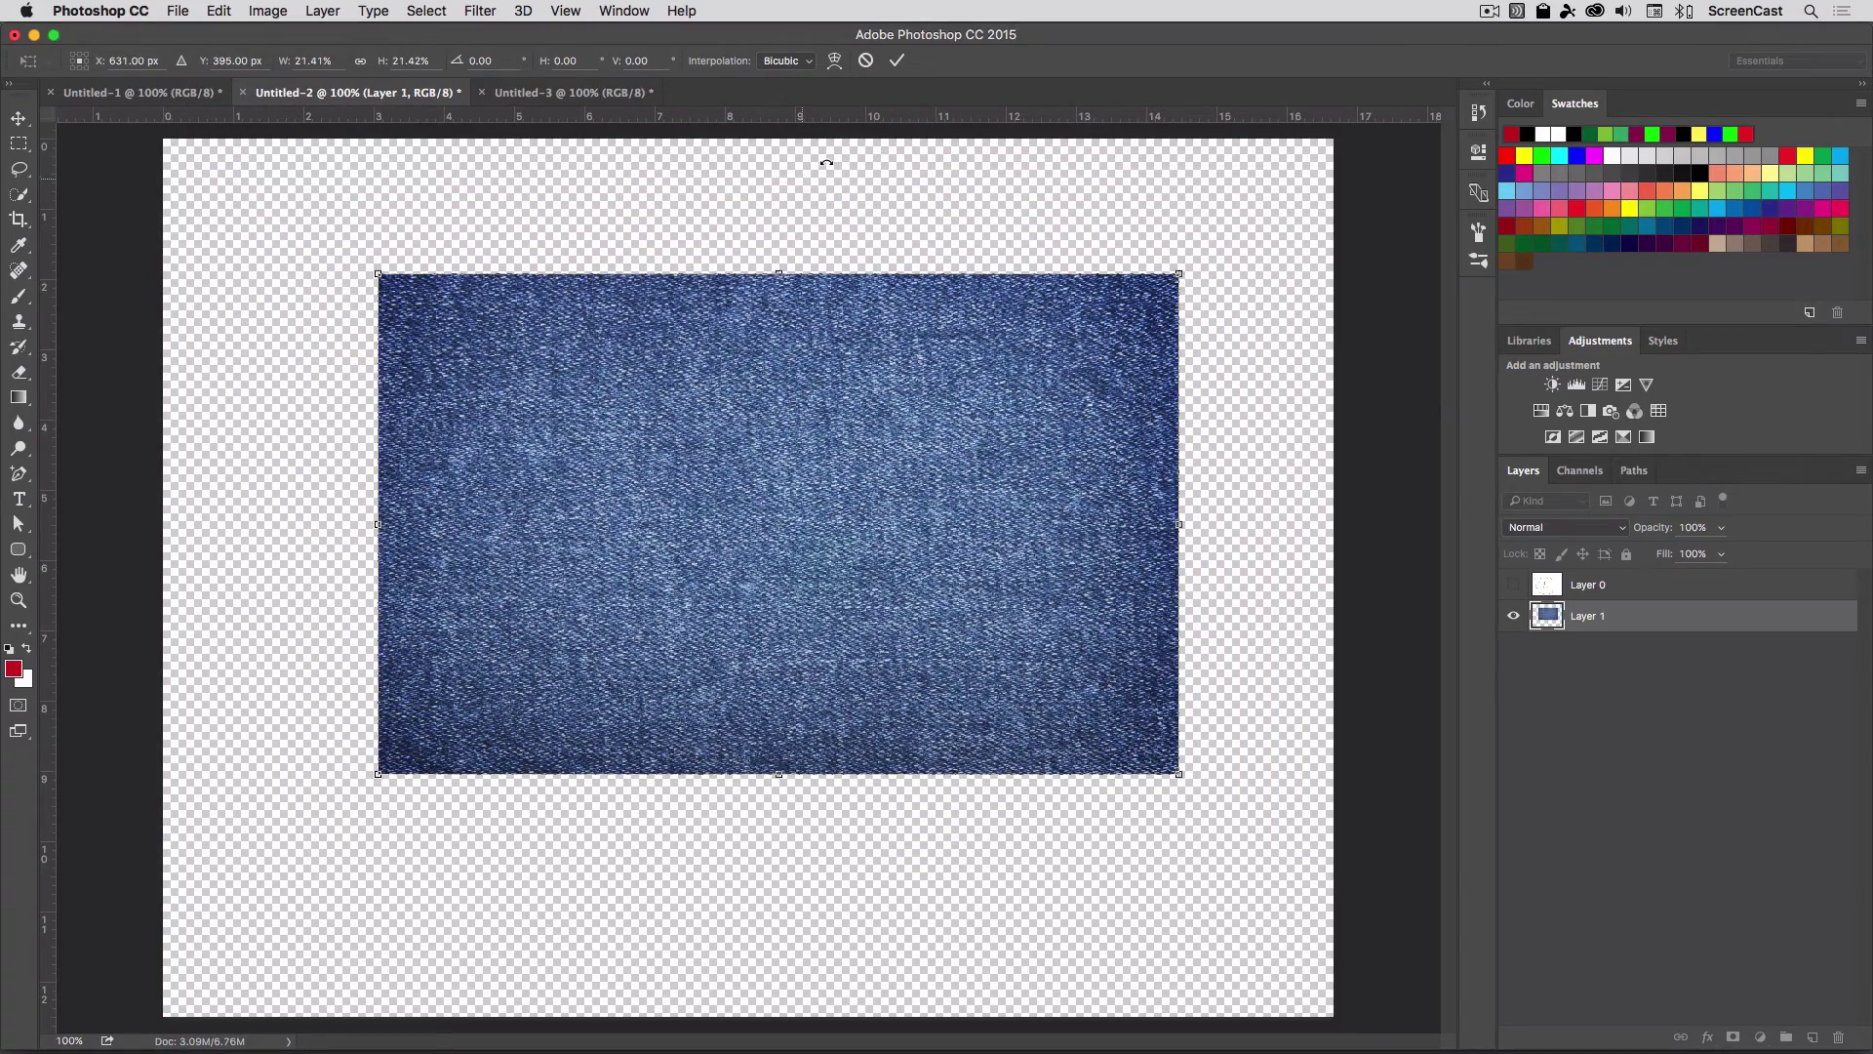
left_click(897, 60)
key("b")
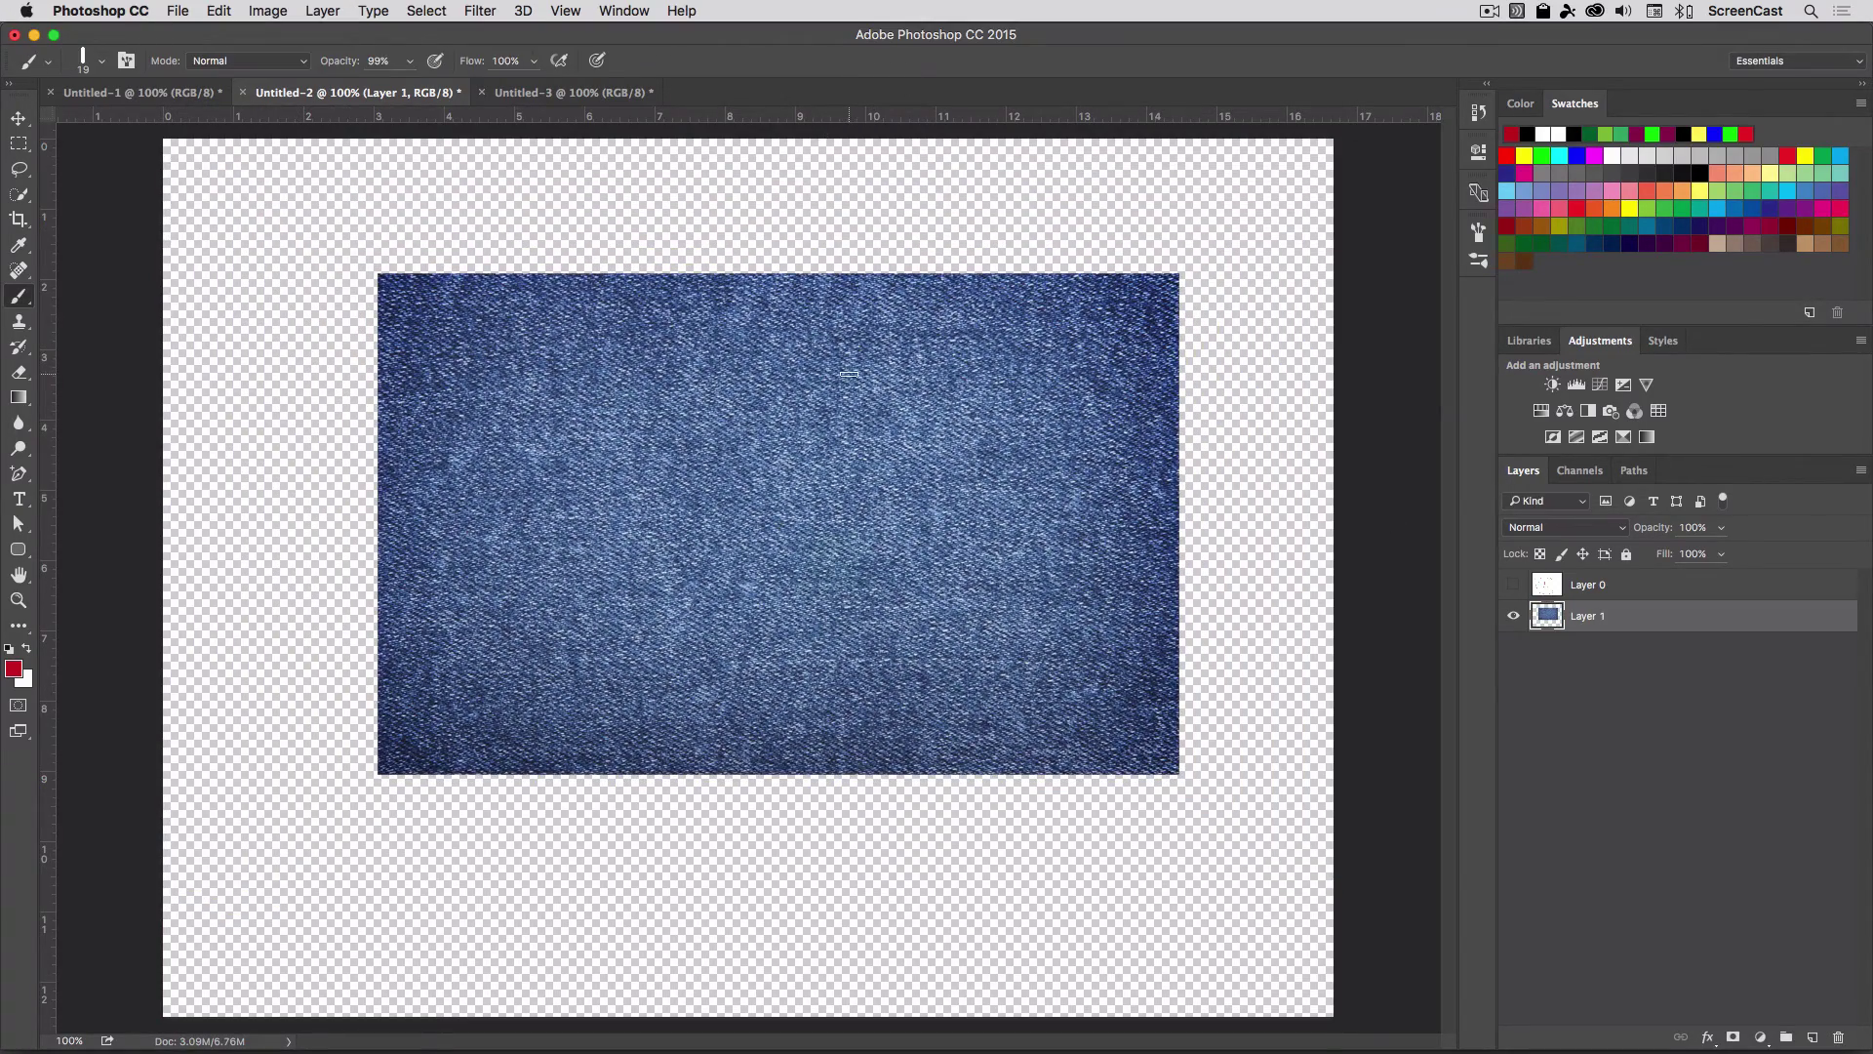
key("v")
left_click_drag(832, 390, 803, 404)
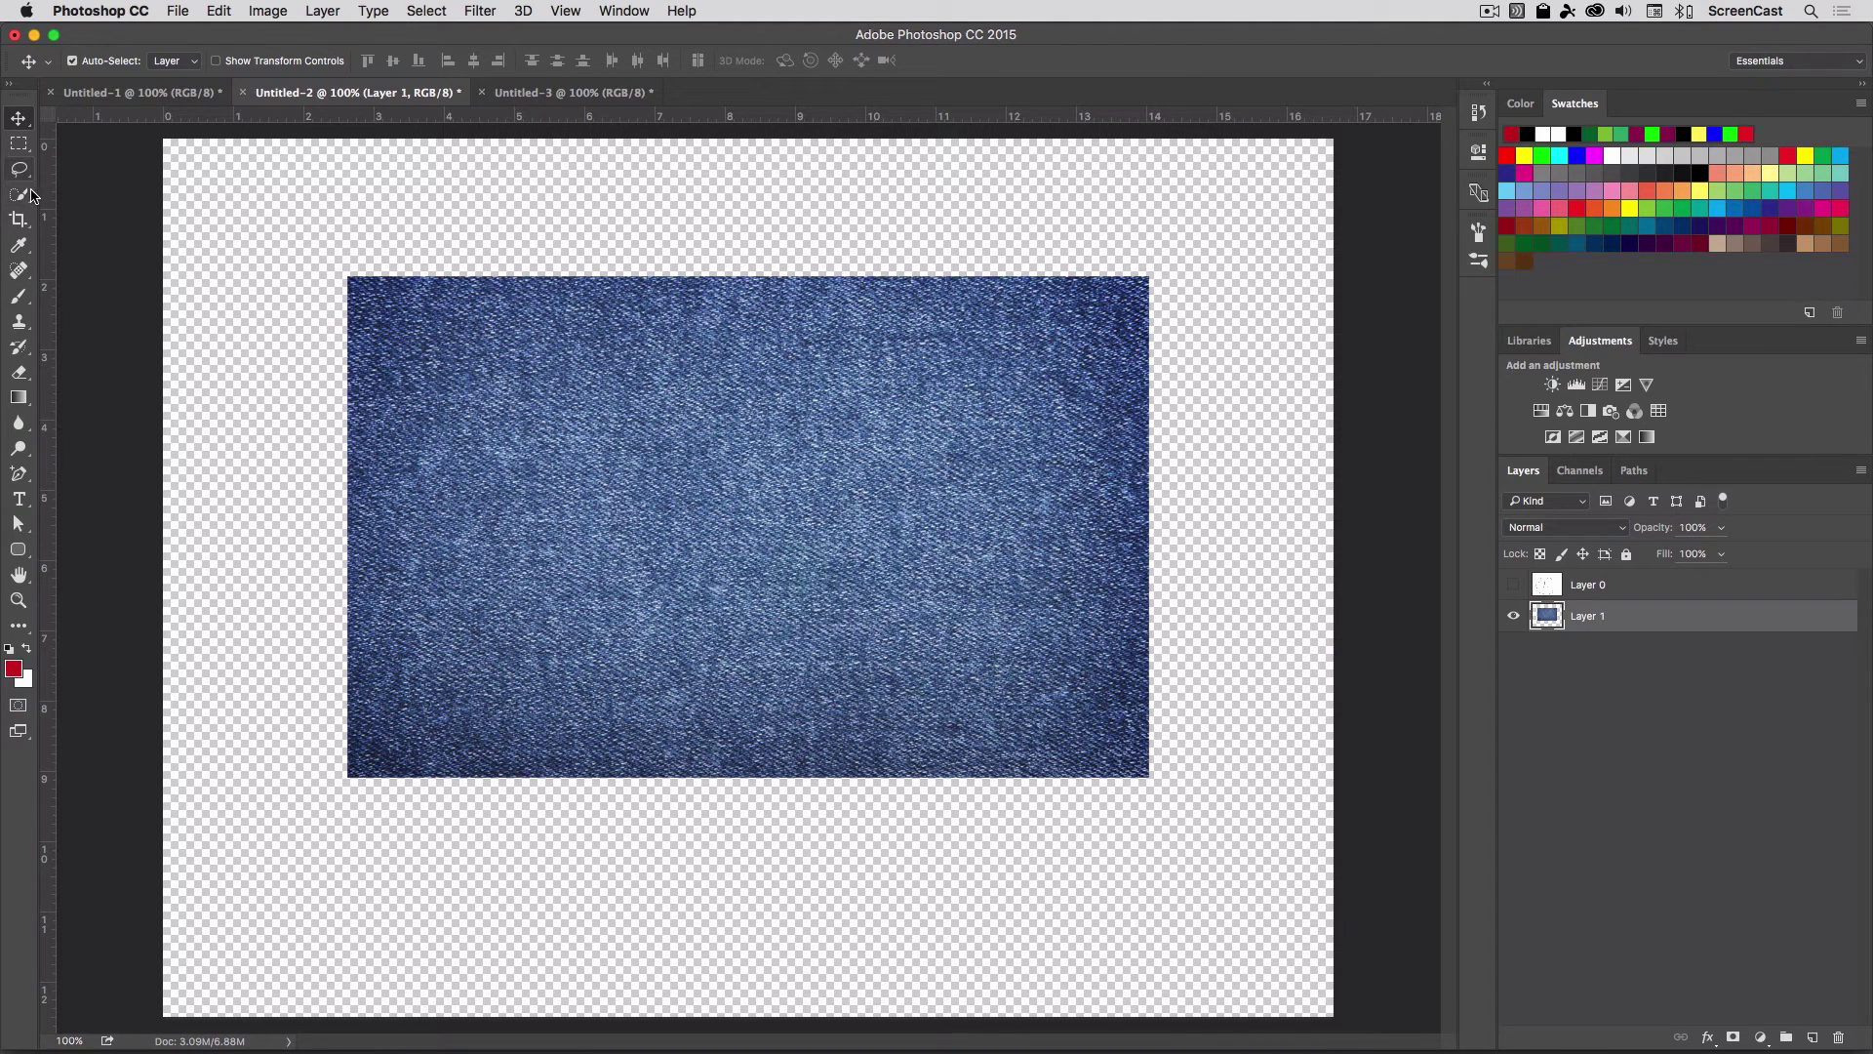
Step: Brush a first attempt at the name in red stitches on the denim
left_click(12, 302)
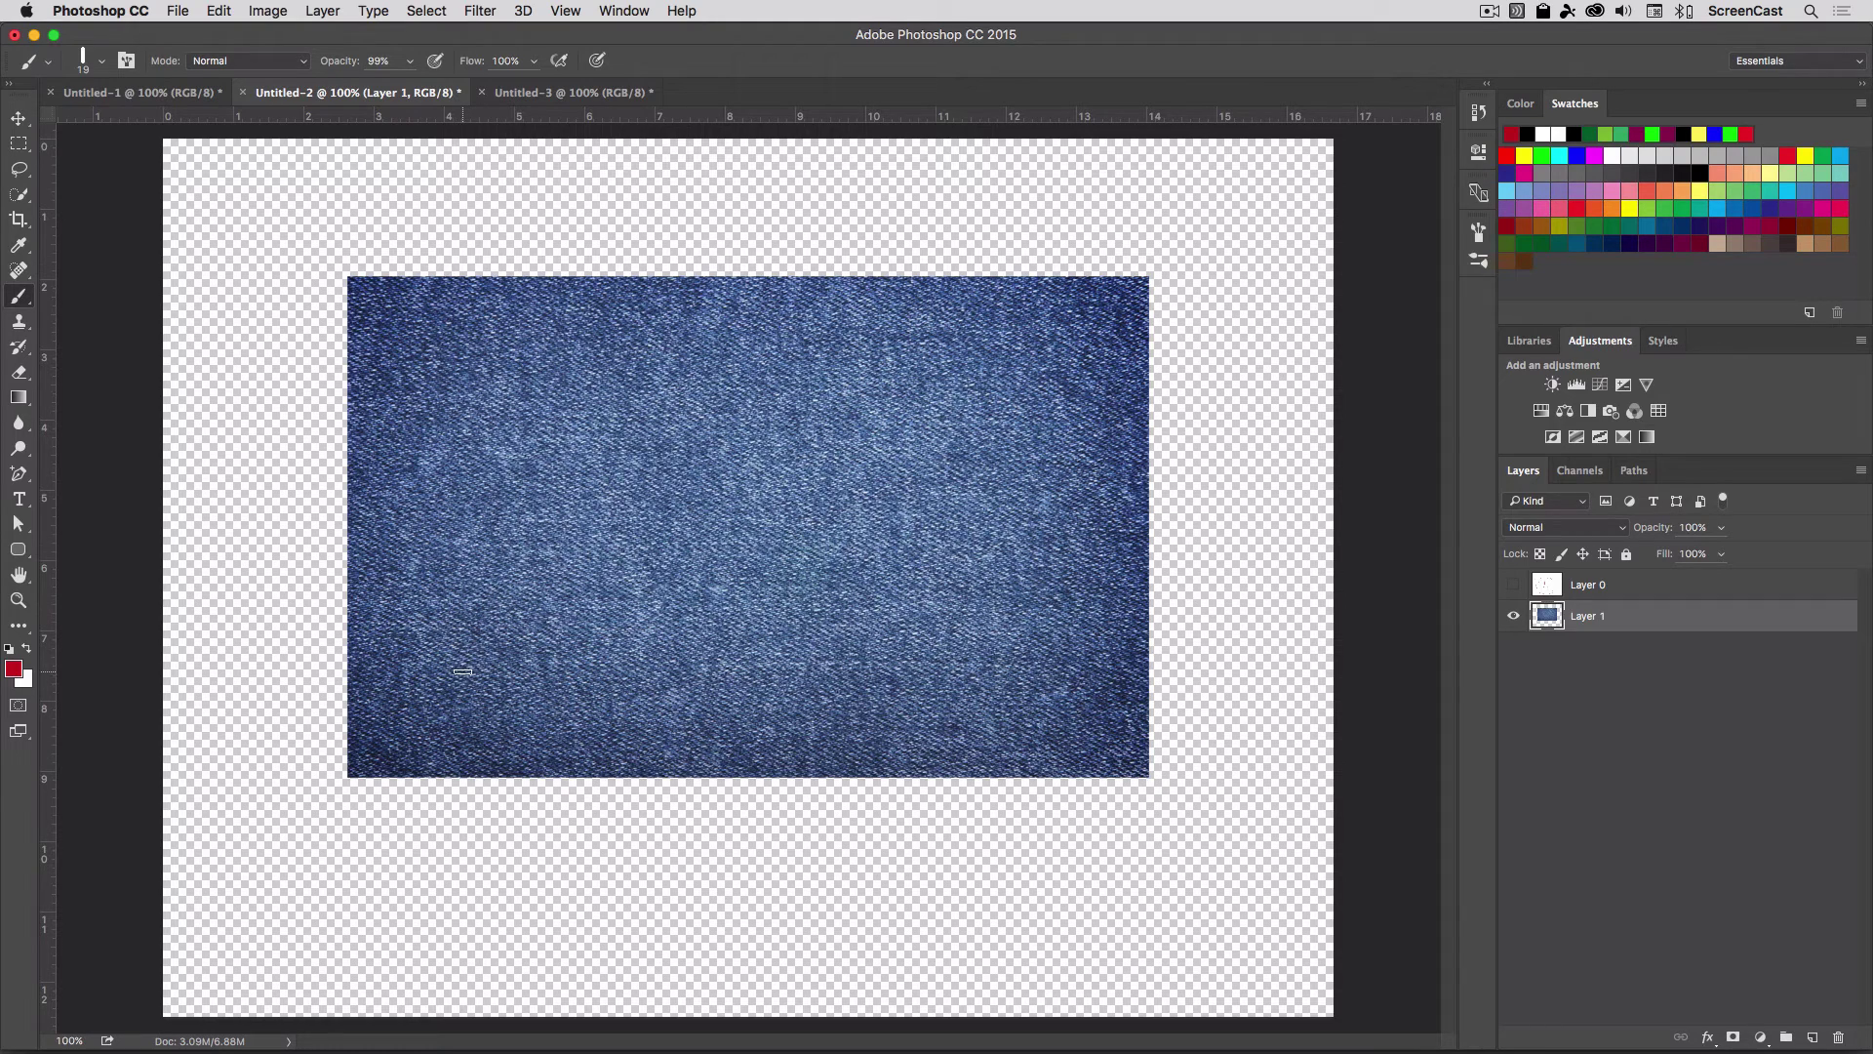
mouse_move(460, 708)
left_mouse_down()
mouse_move(512, 476)
mouse_move(613, 699)
left_mouse_up()
left_click_drag(449, 627, 1005, 462)
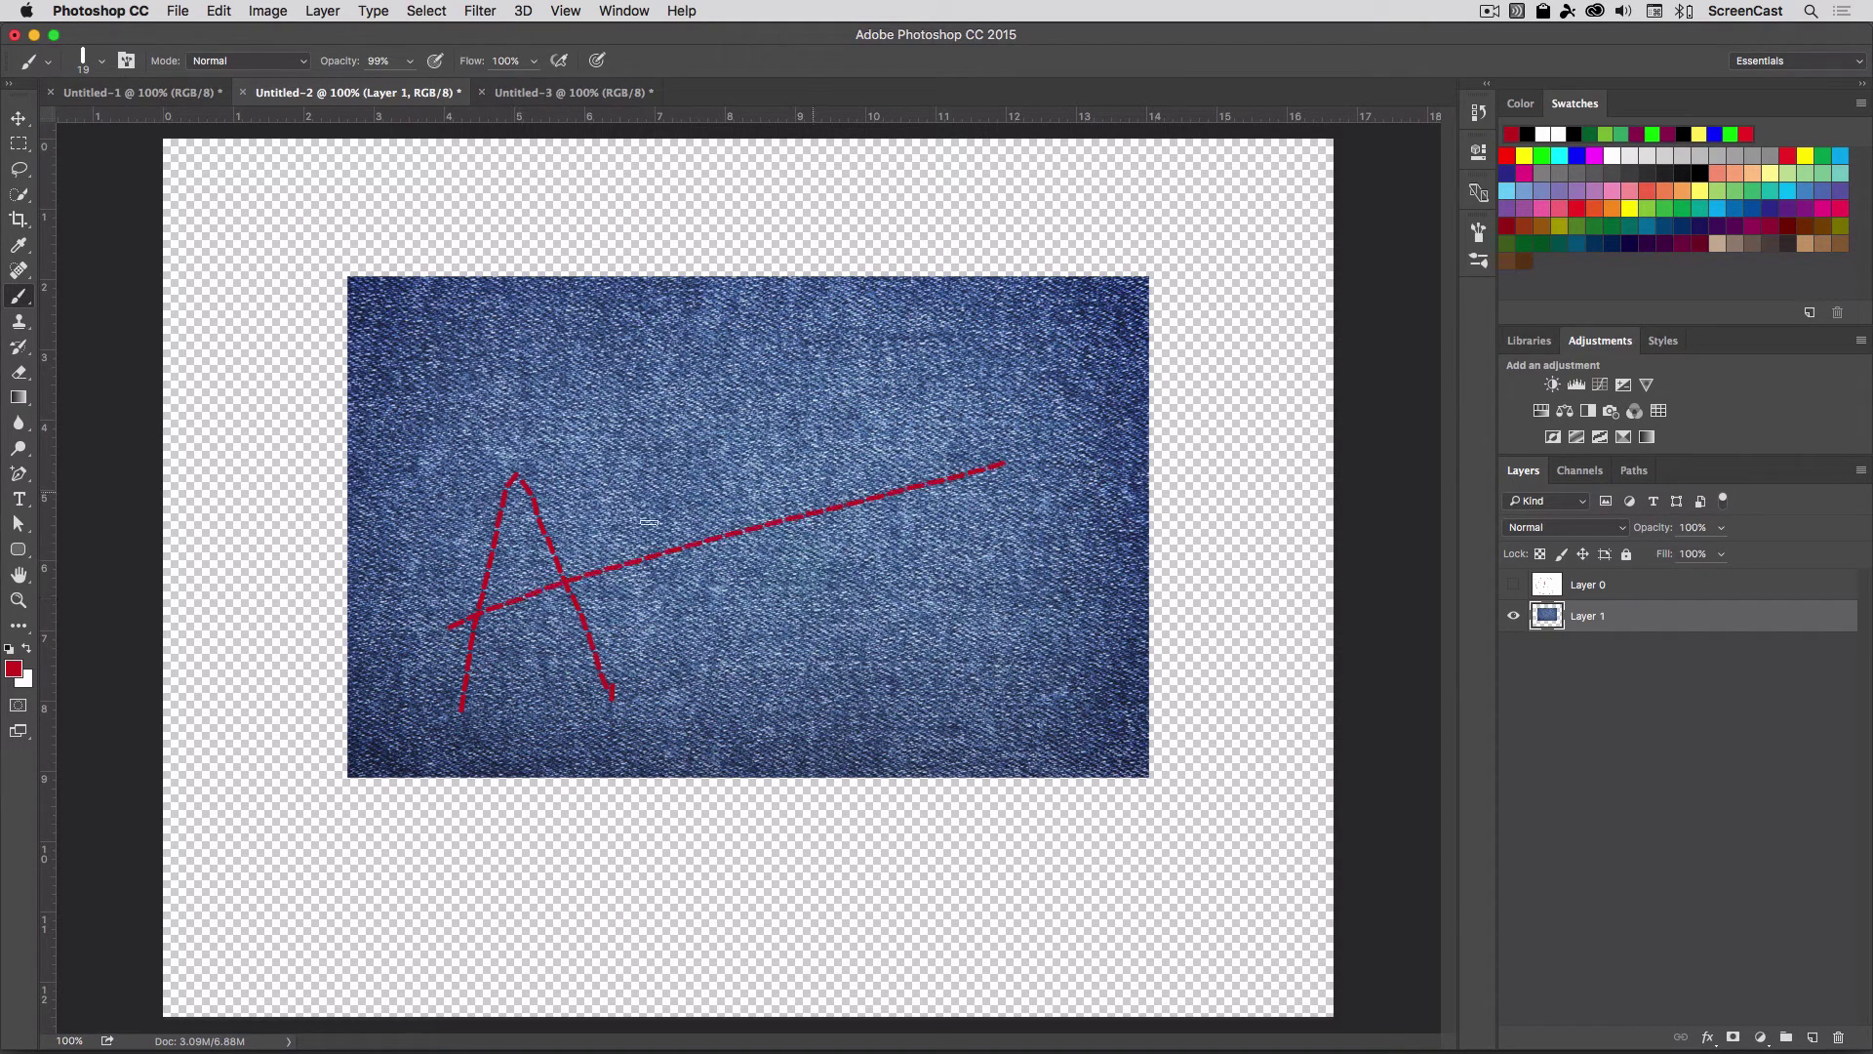
mouse_move(589, 521)
left_mouse_down()
mouse_move(601, 583)
mouse_move(641, 482)
mouse_move(660, 556)
left_mouse_up()
mouse_move(707, 405)
left_mouse_down()
mouse_move(719, 524)
mouse_move(713, 490)
mouse_move(717, 534)
left_mouse_up()
left_click_drag(749, 459, 748, 523)
left_click_drag(751, 466, 792, 449)
mouse_move(810, 460)
left_mouse_down()
mouse_move(862, 477)
mouse_move(956, 470)
mouse_move(973, 396)
left_mouse_up()
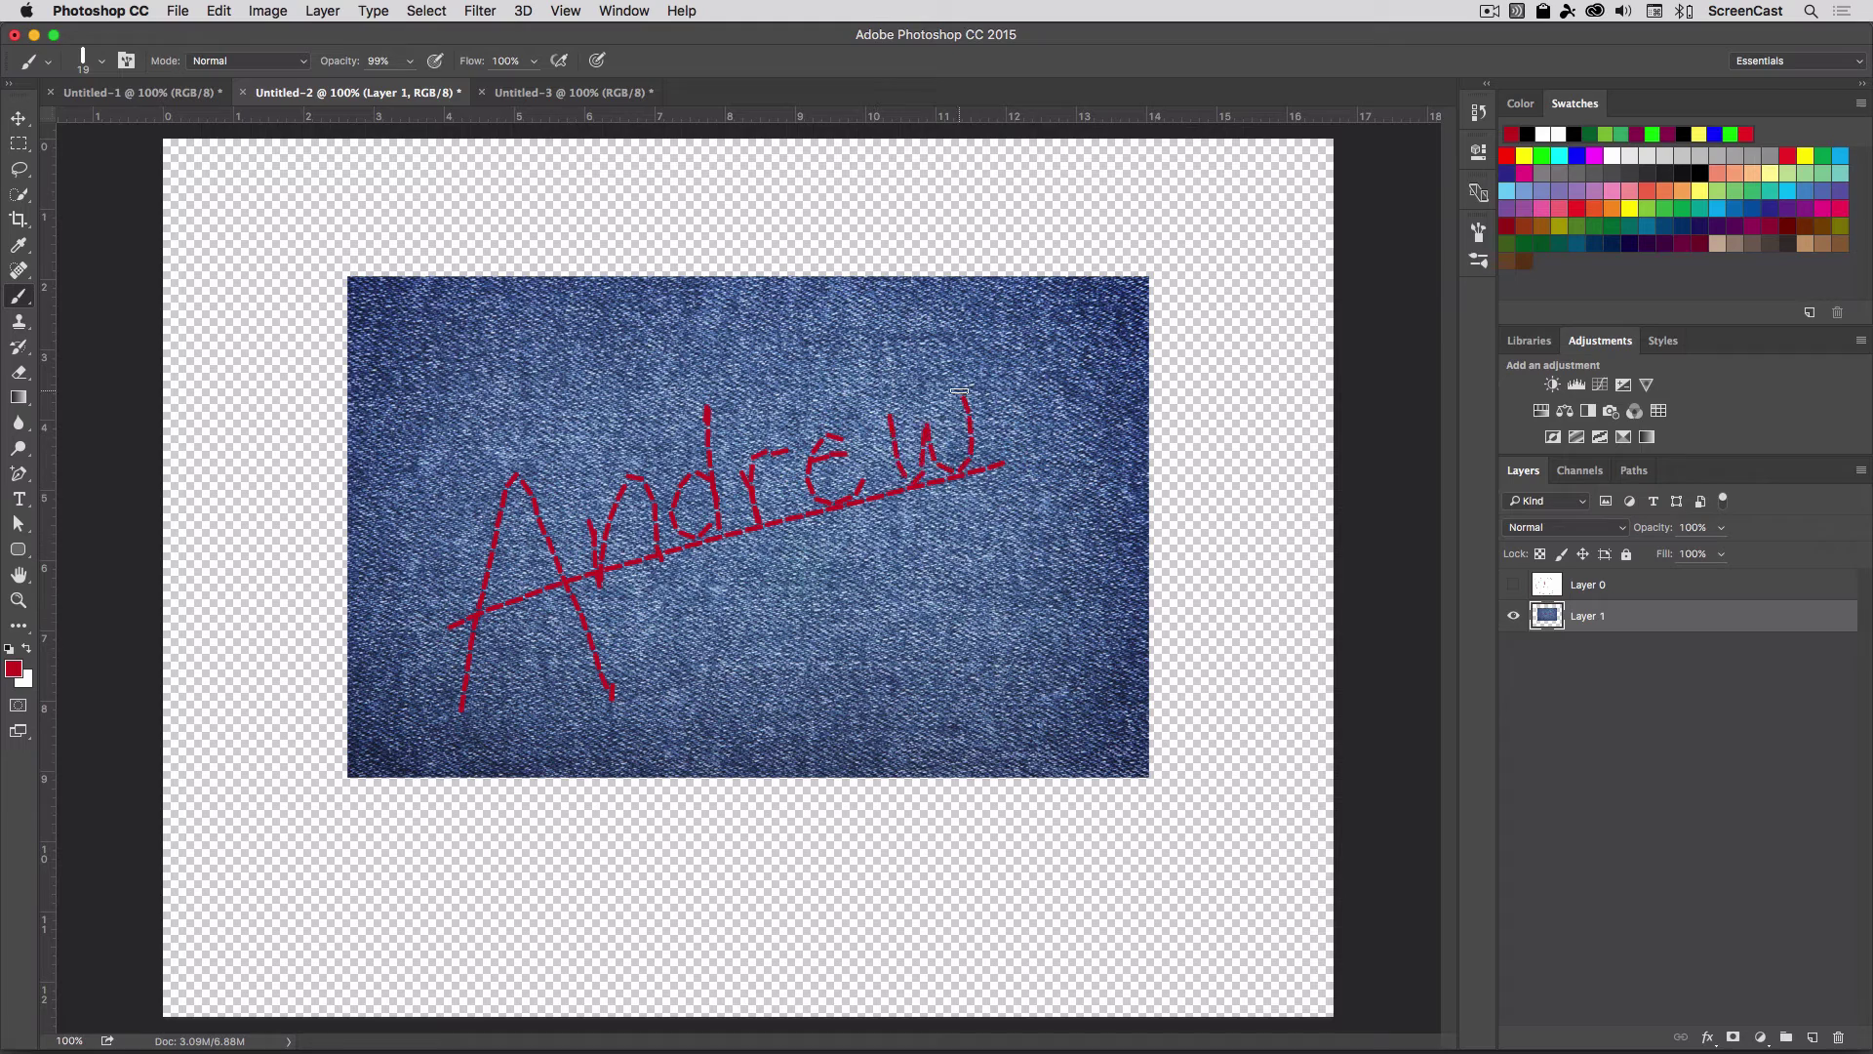
Step: Undo the lettering and paint a stitched rectangular frame inside the denim
key("alt+super+z")
key("alt+super+z")
key("alt+super+z")
key("alt+super+z")
key("alt+super+z")
key("alt+super+z")
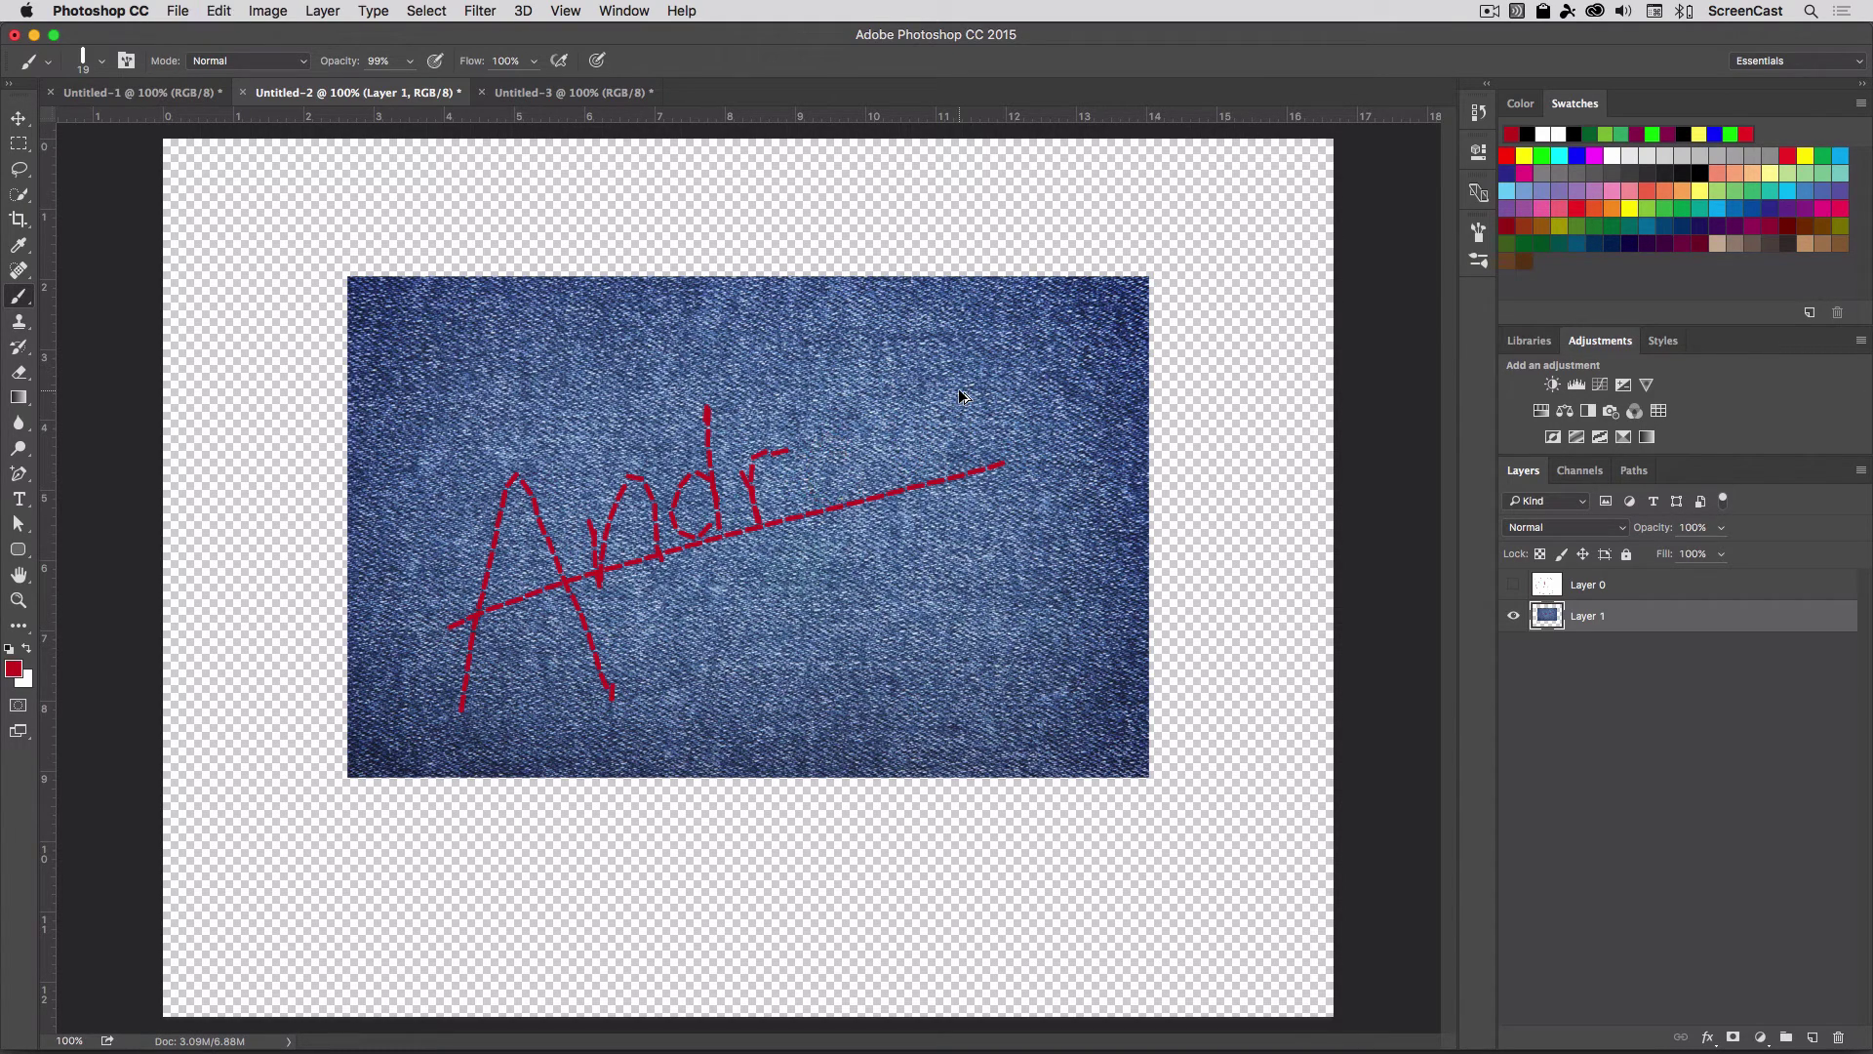
key("alt+super+z")
key("alt+super+z")
key("alt+super+z")
key("alt+super+z")
key("alt+super+z")
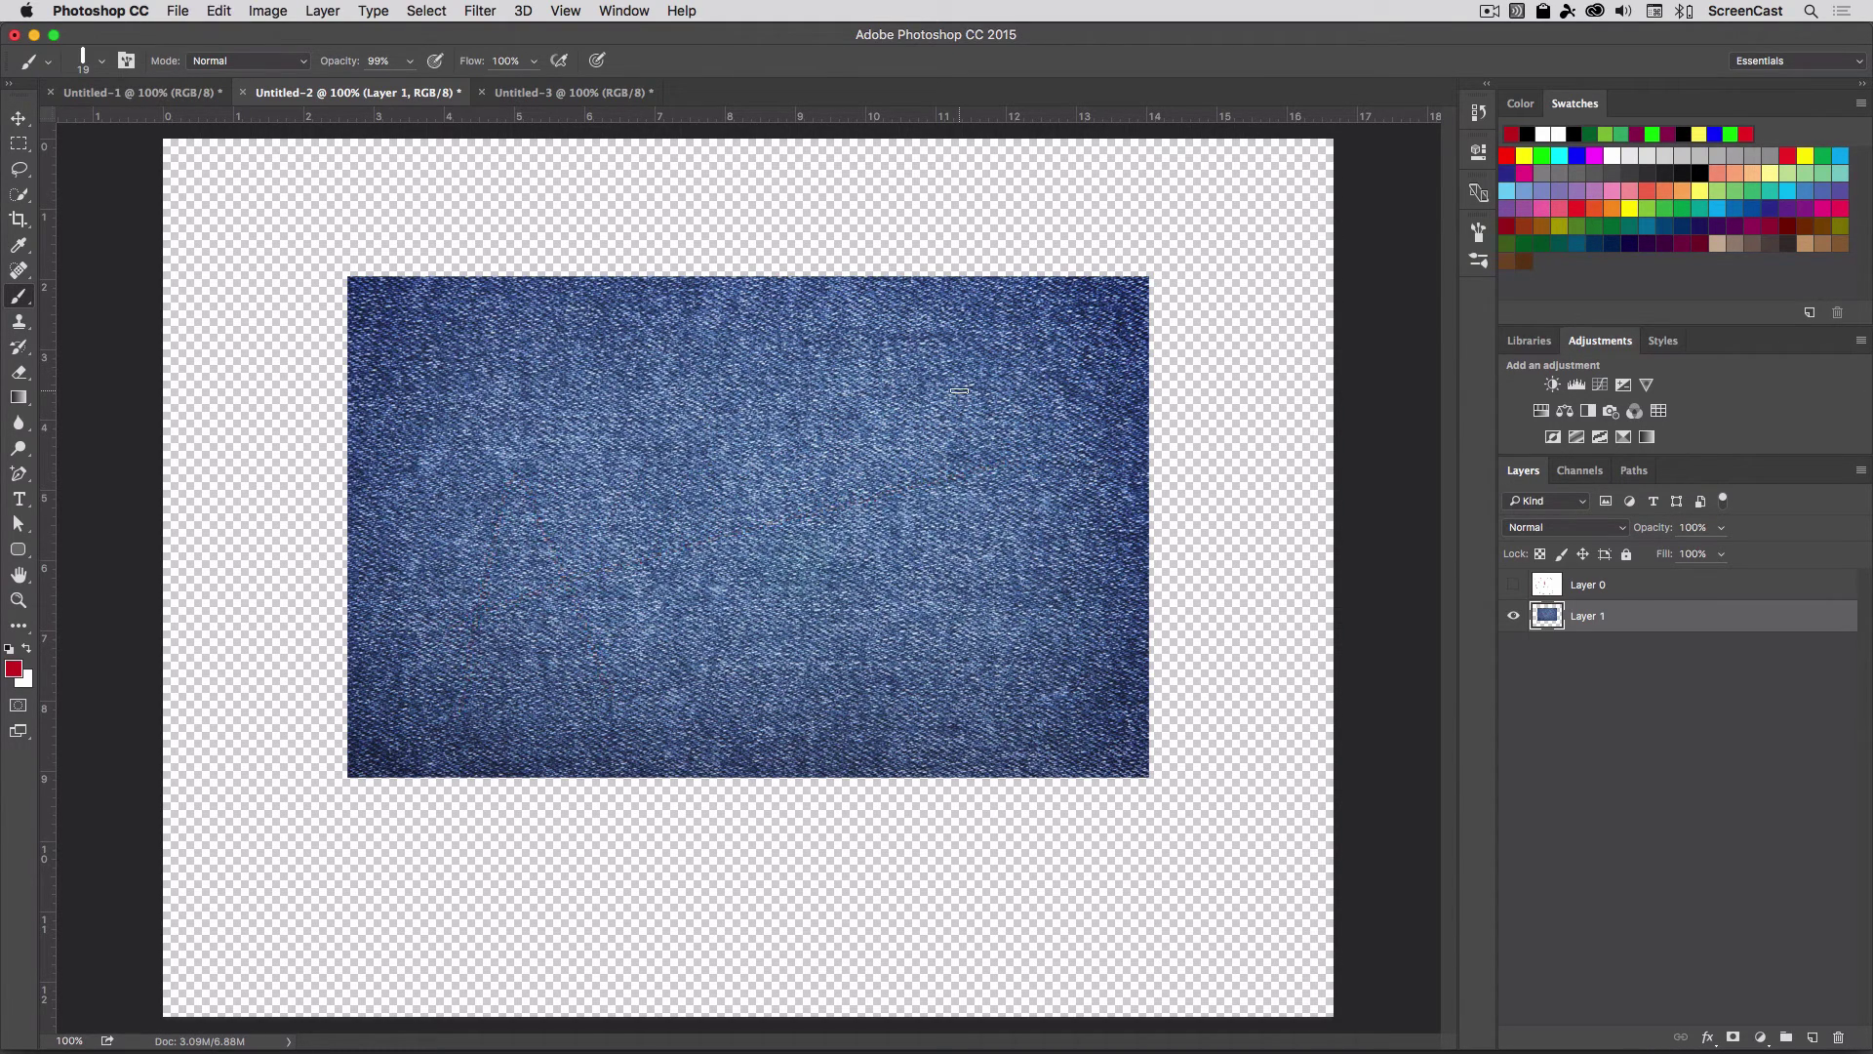
mouse_move(524, 415)
left_mouse_down()
mouse_move(527, 691)
mouse_move(891, 694)
mouse_move(1001, 481)
mouse_move(803, 405)
mouse_move(505, 394)
left_mouse_up()
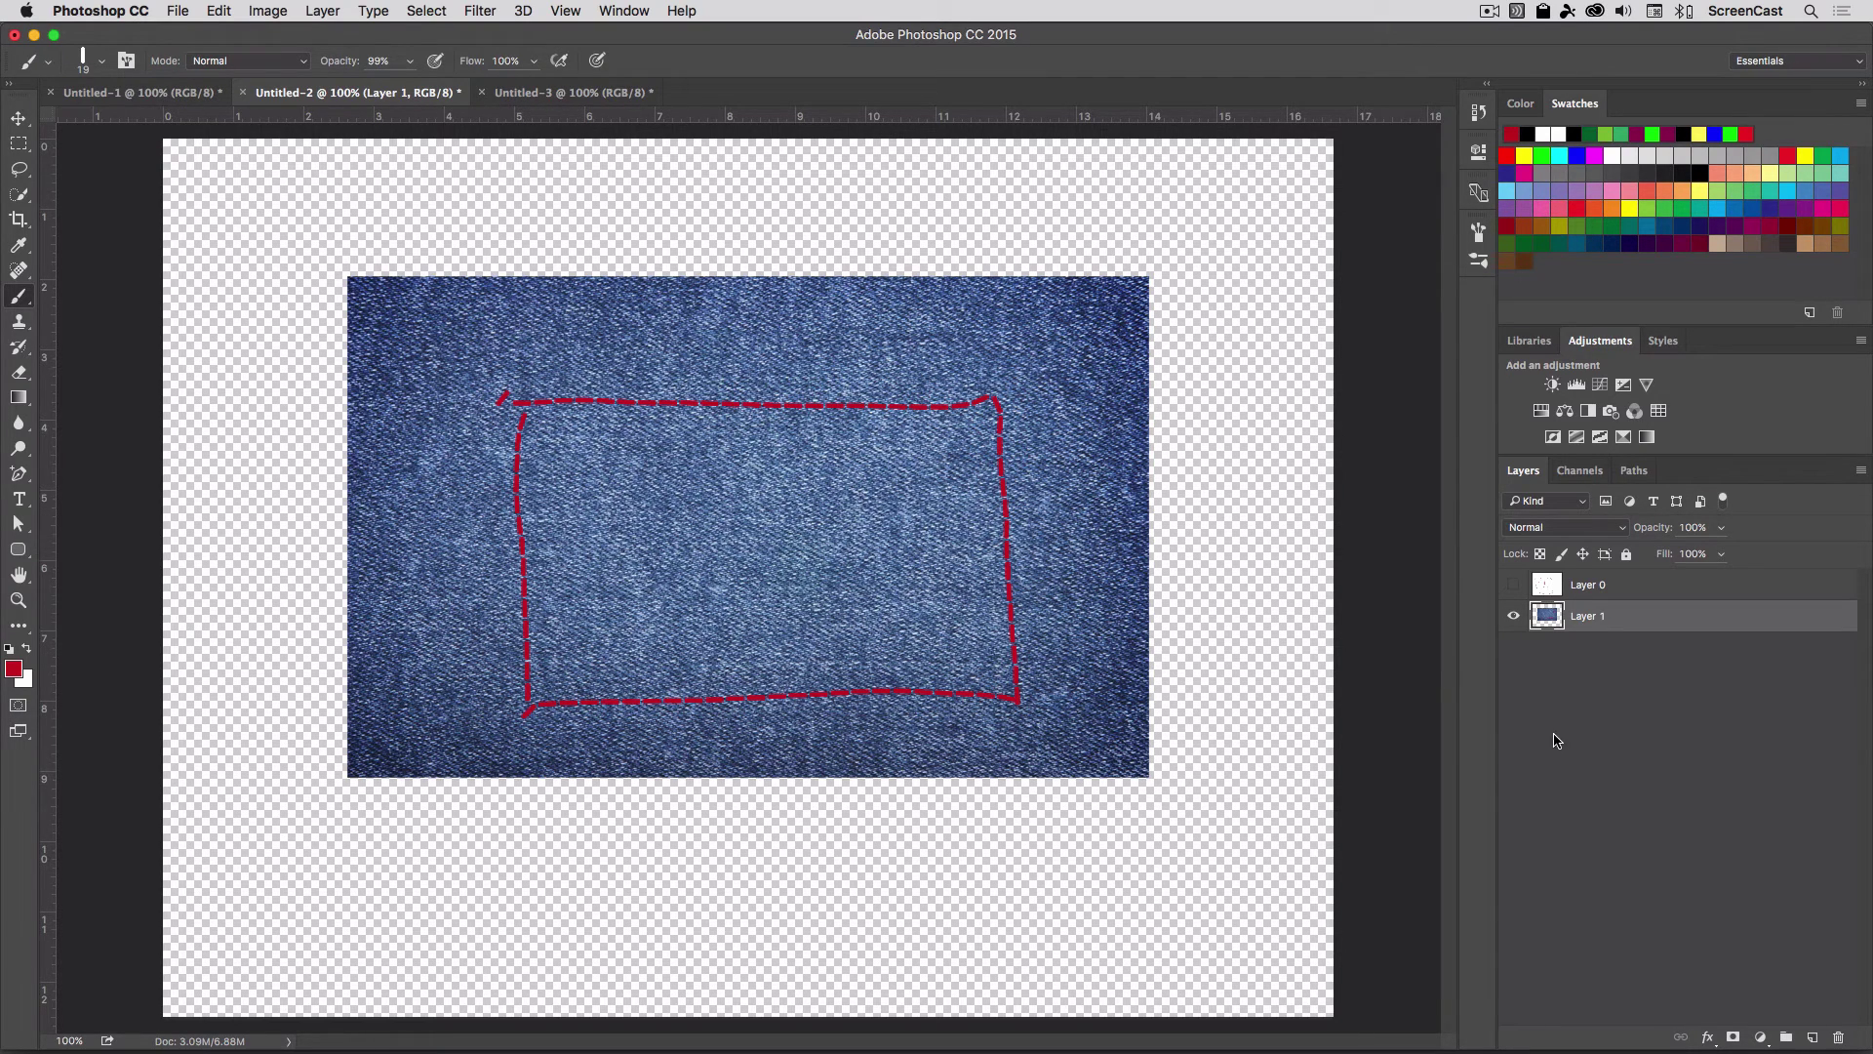
left_click(1708, 1038)
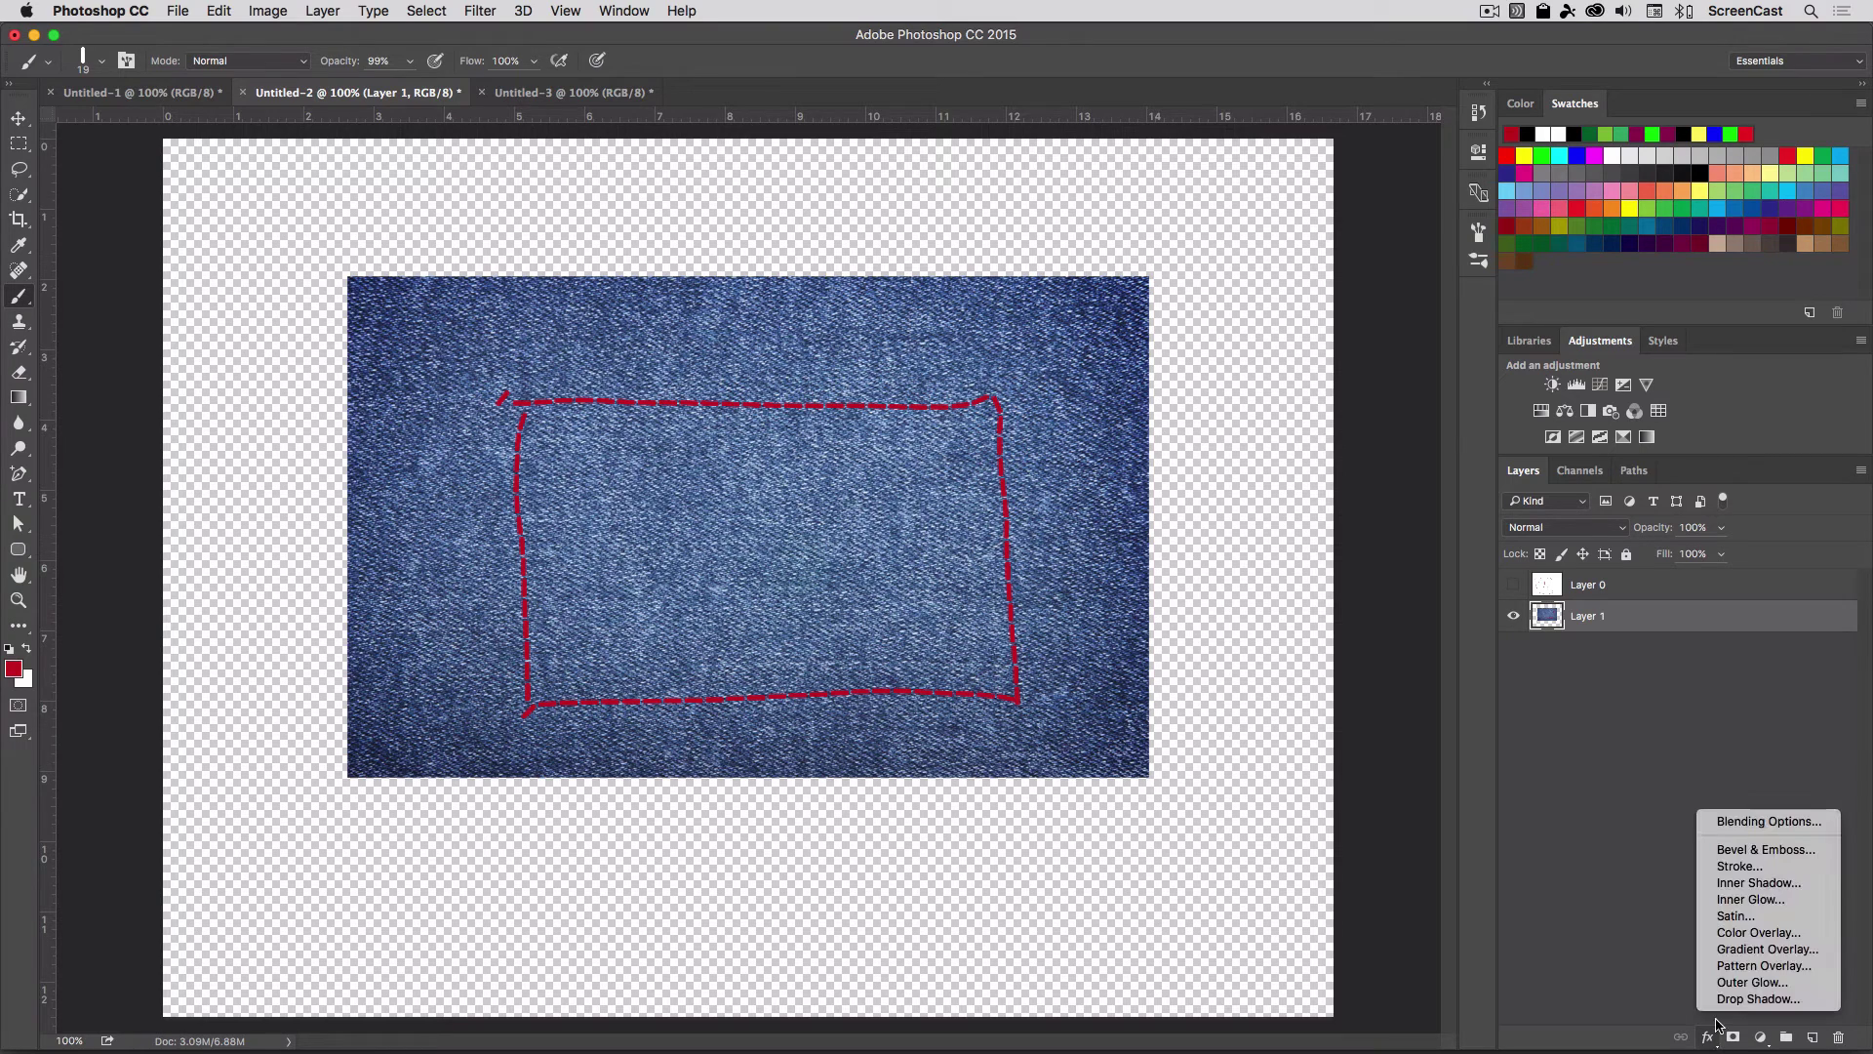
left_click(1742, 898)
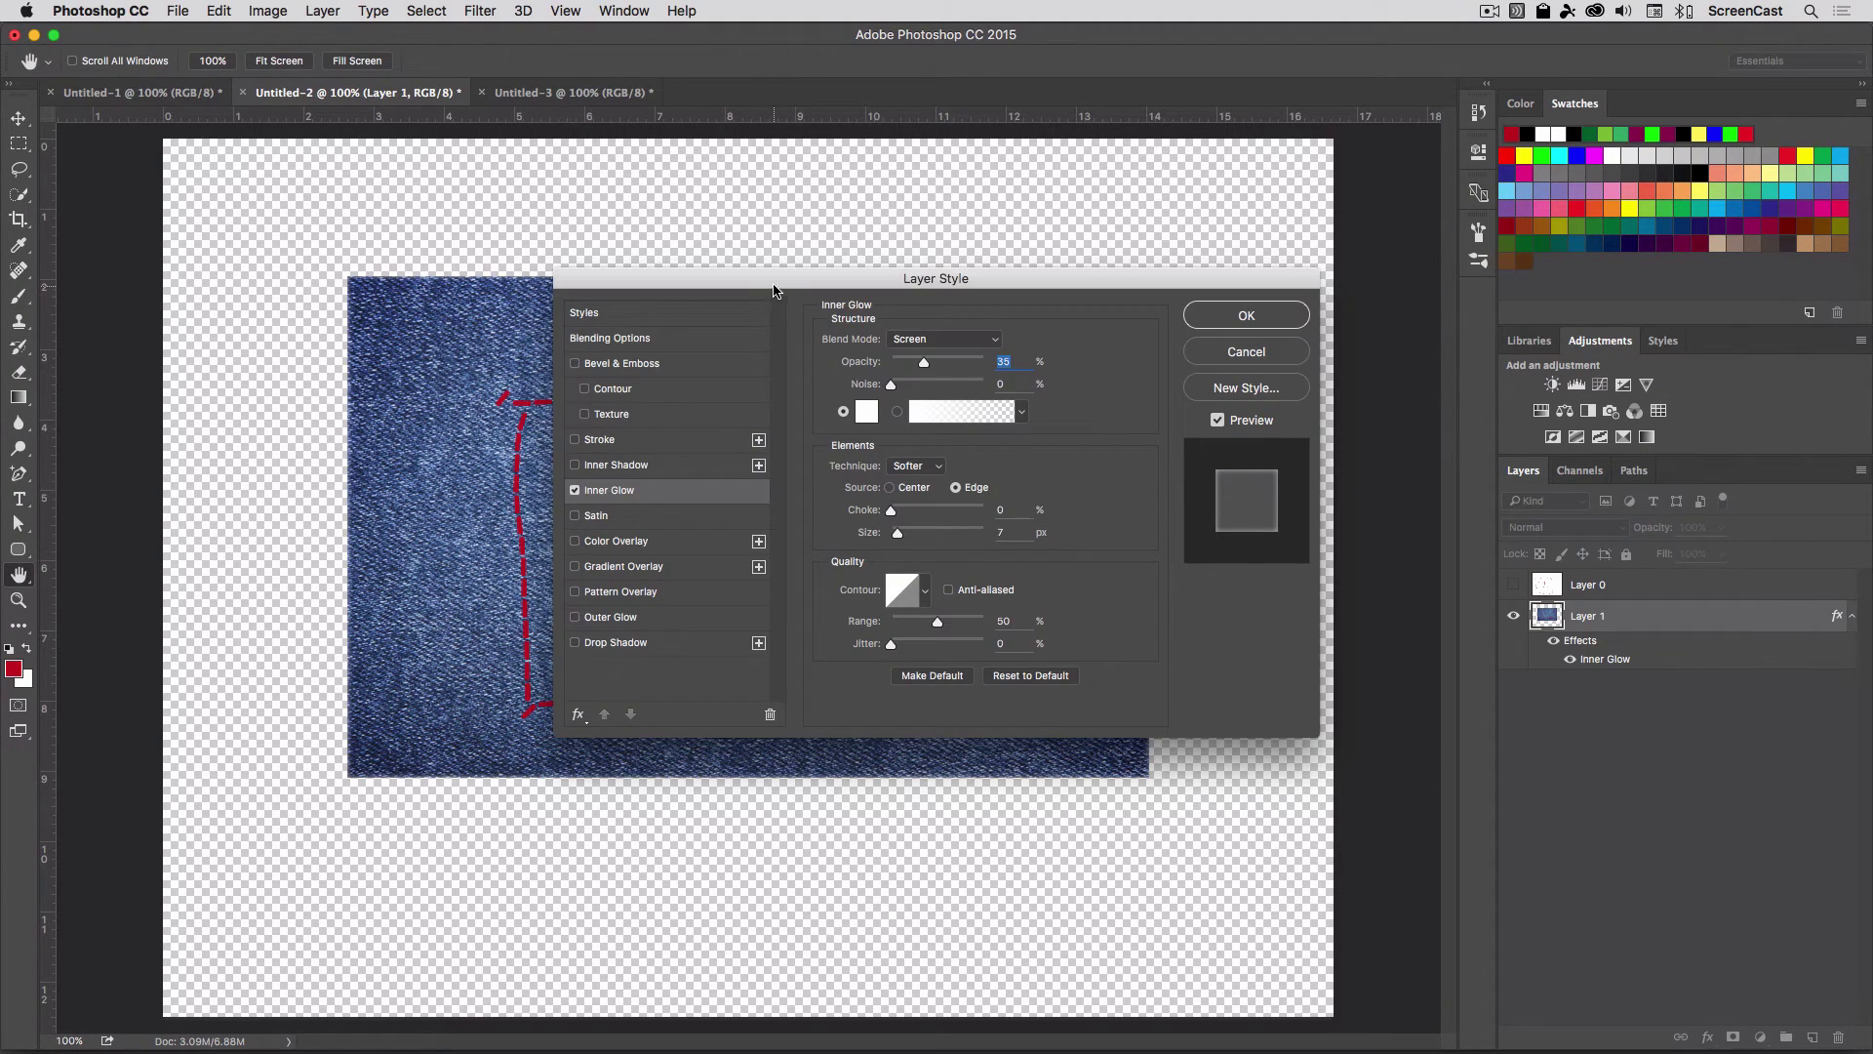
left_click_drag(774, 285, 1231, 439)
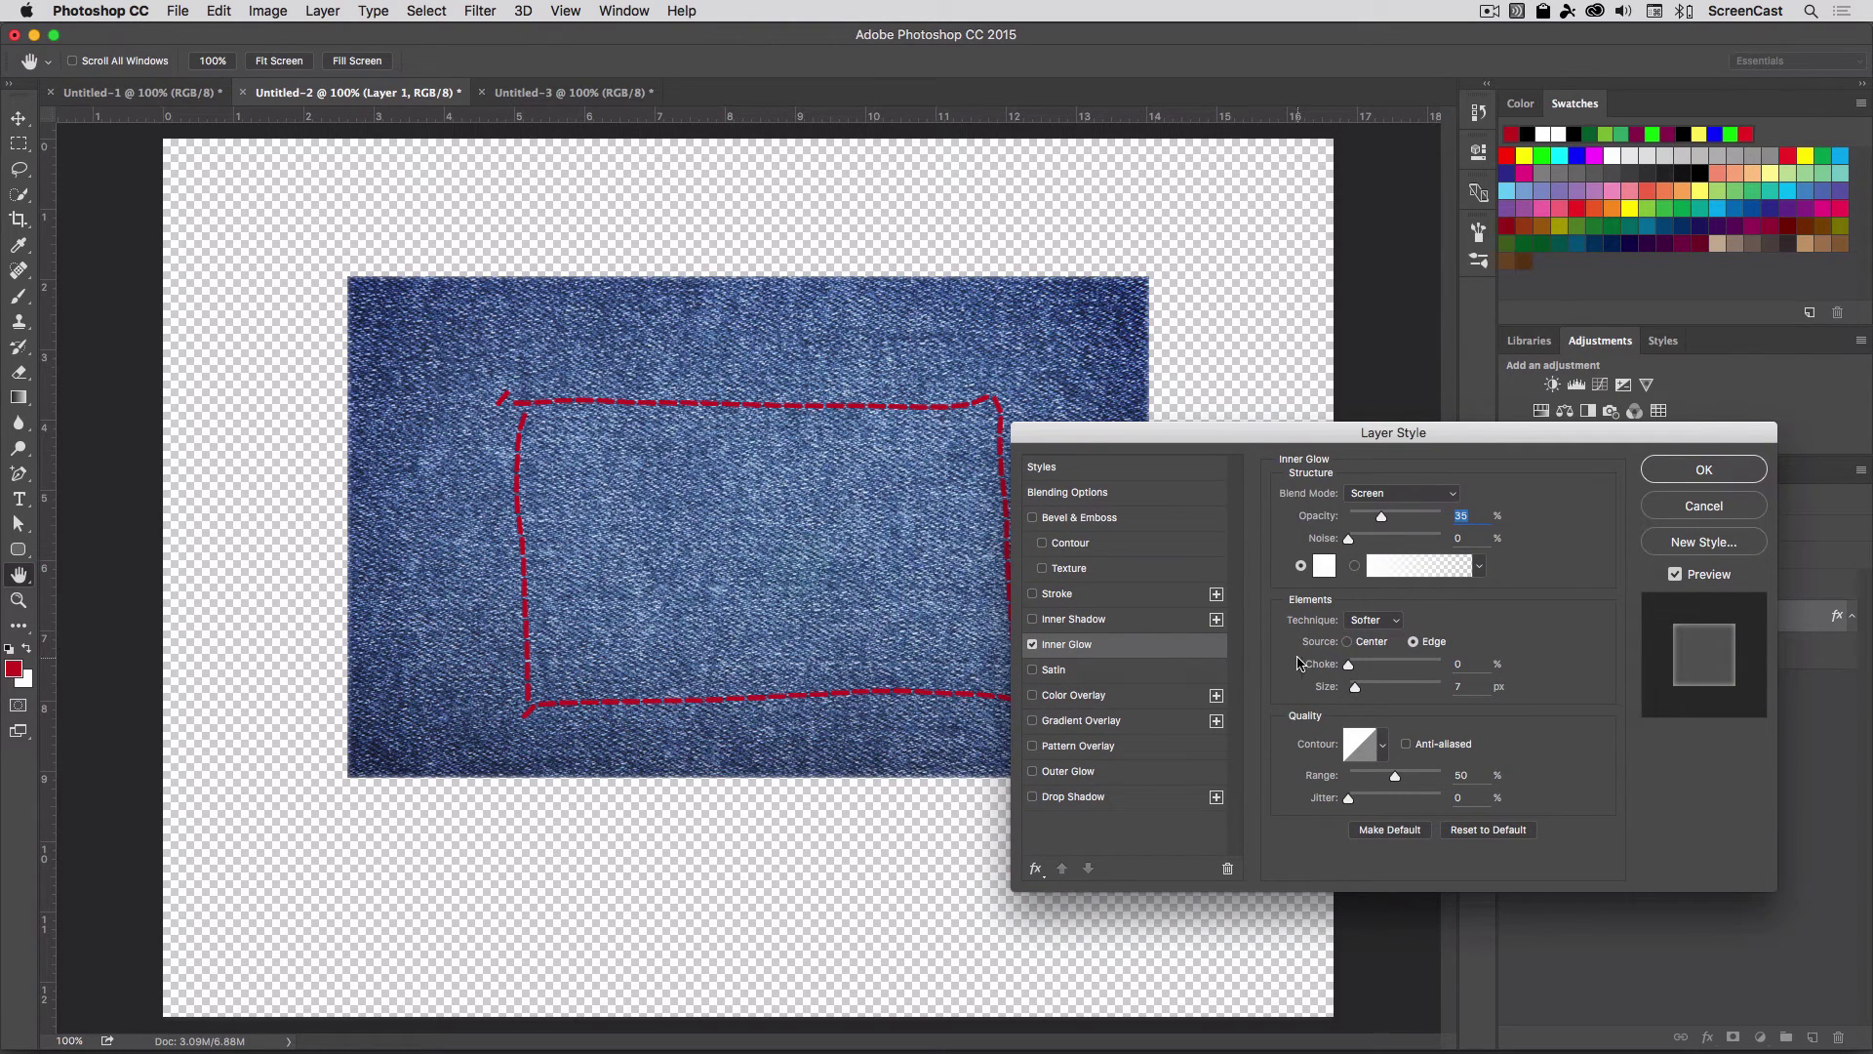
left_click(1056, 622)
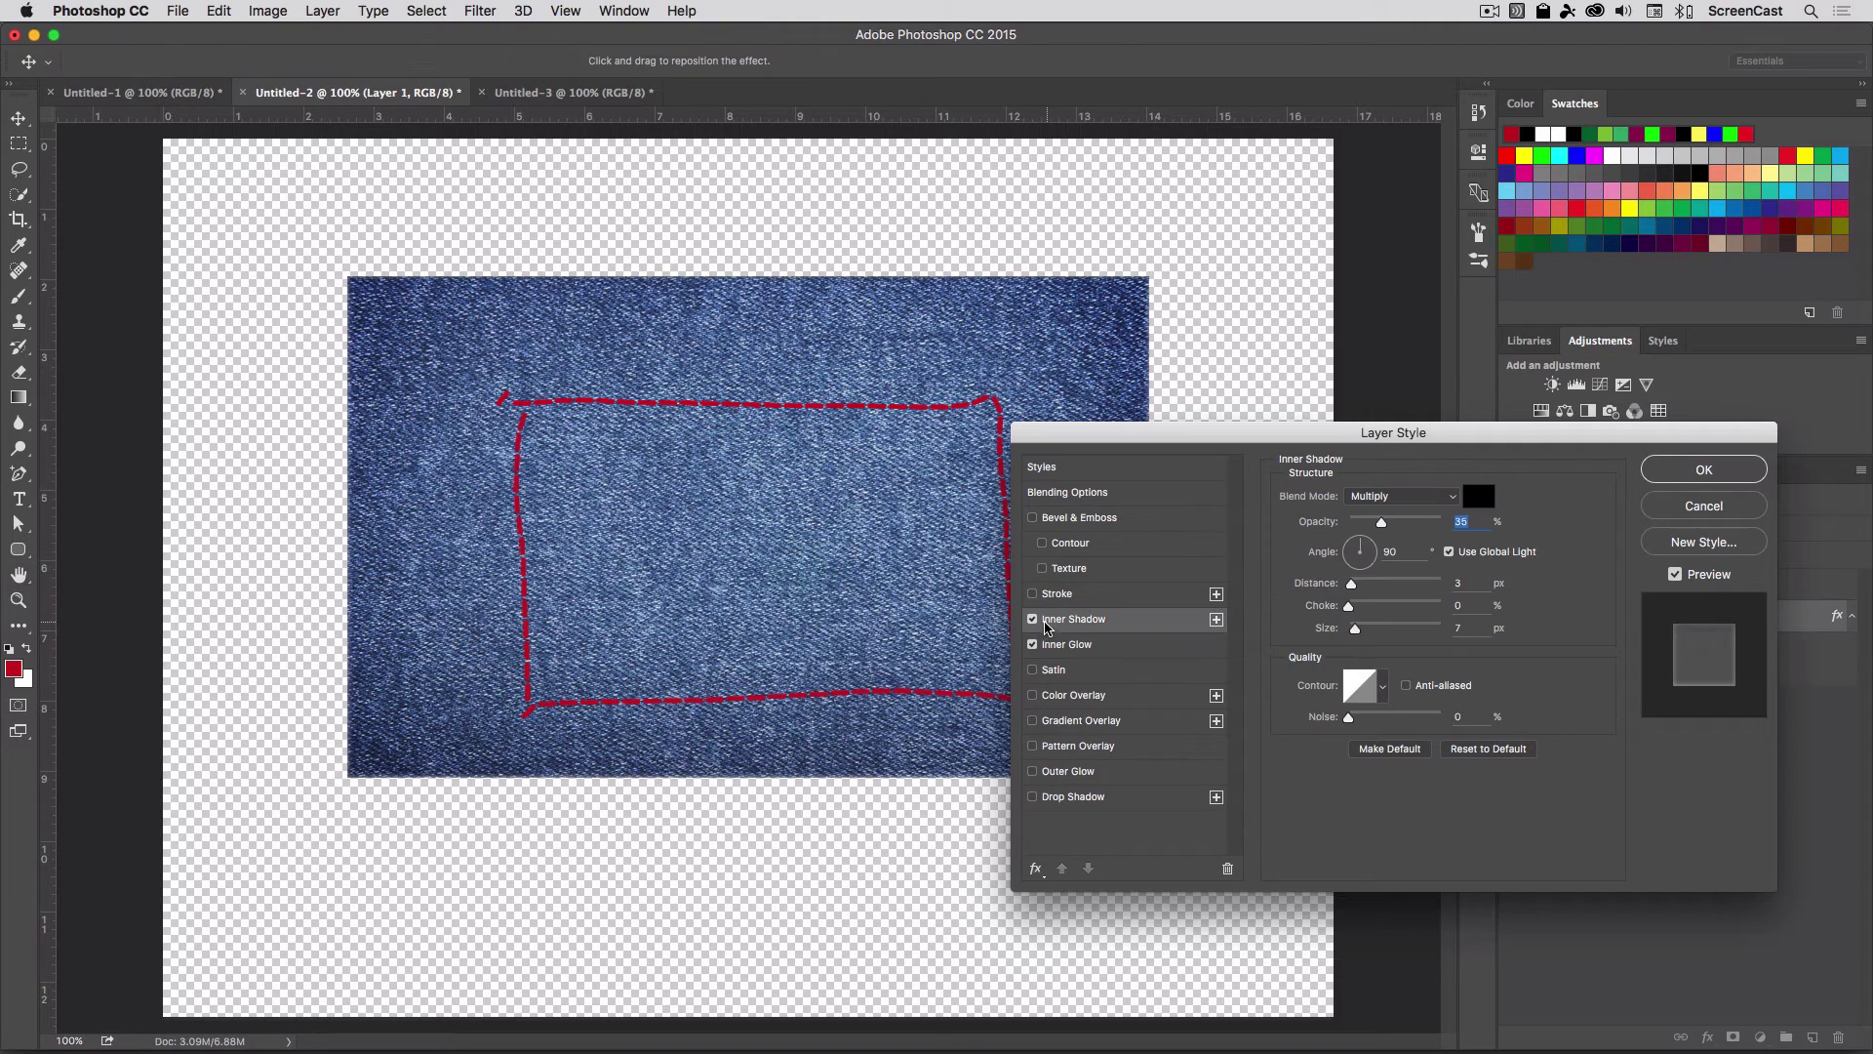
left_click(1032, 644)
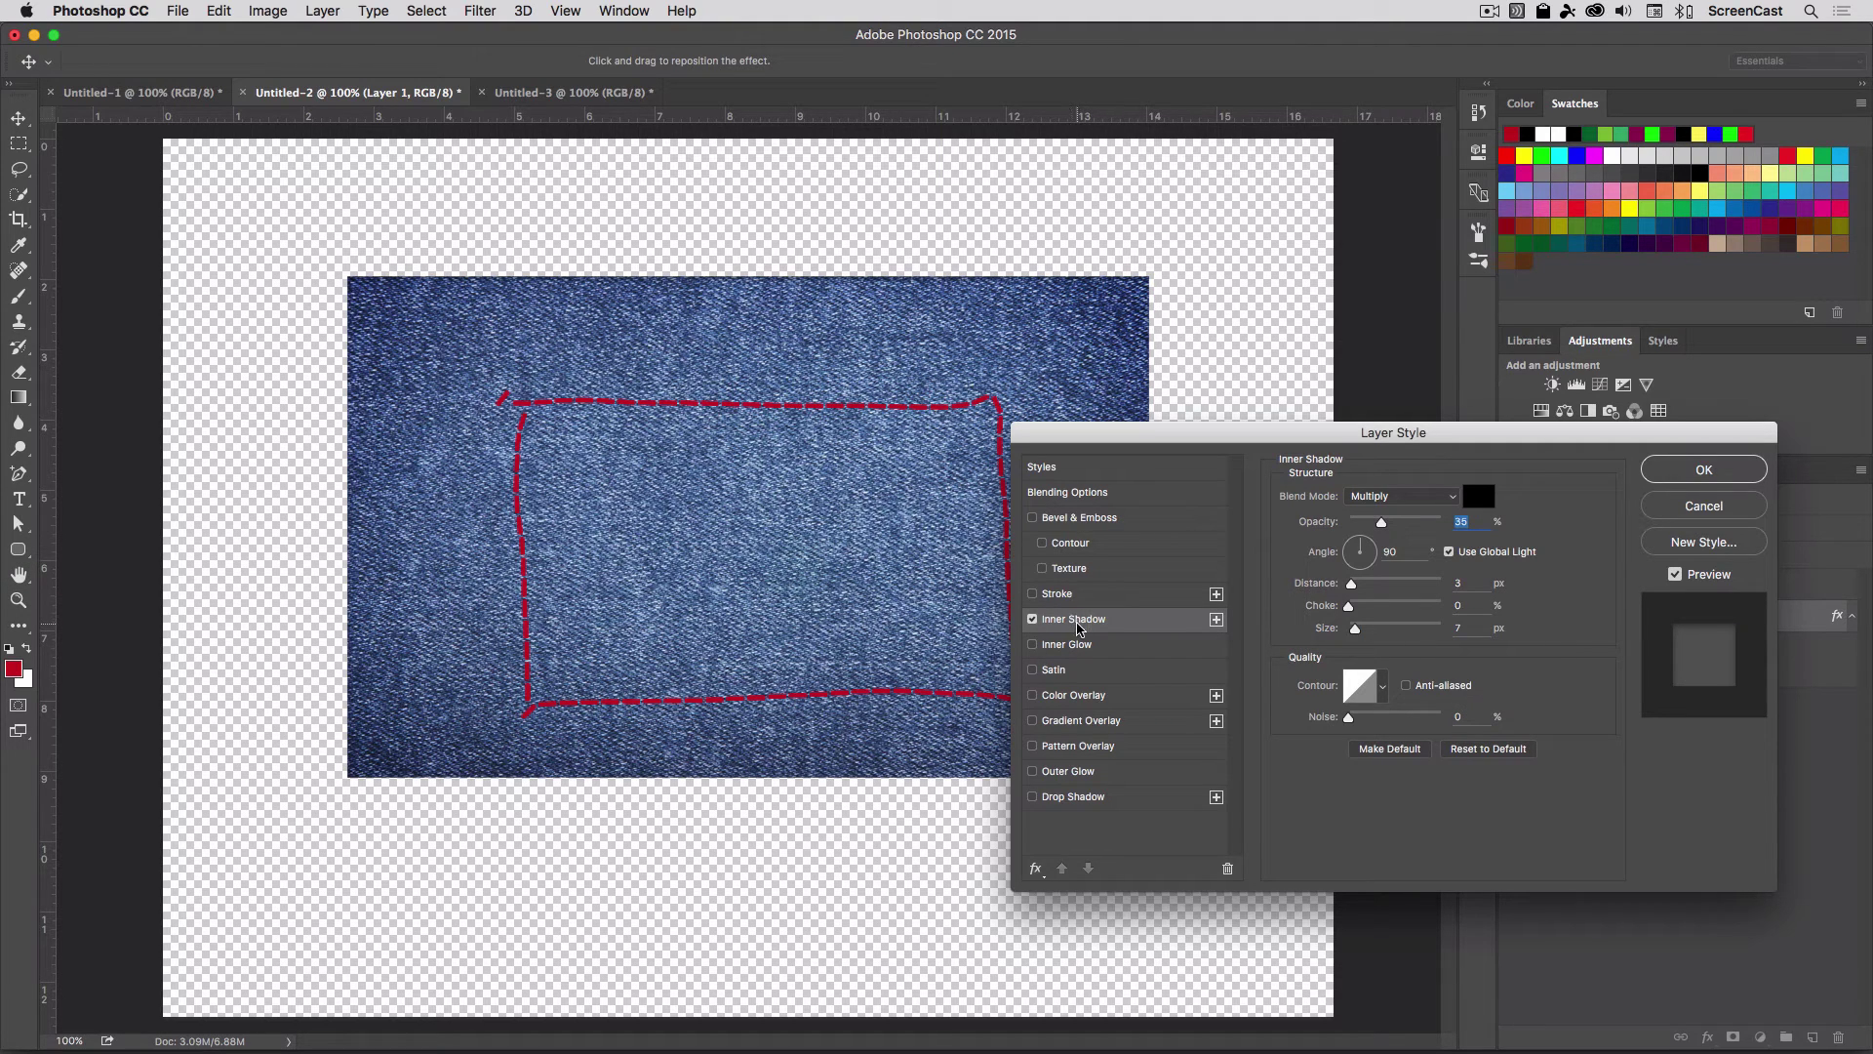
left_click(1068, 798)
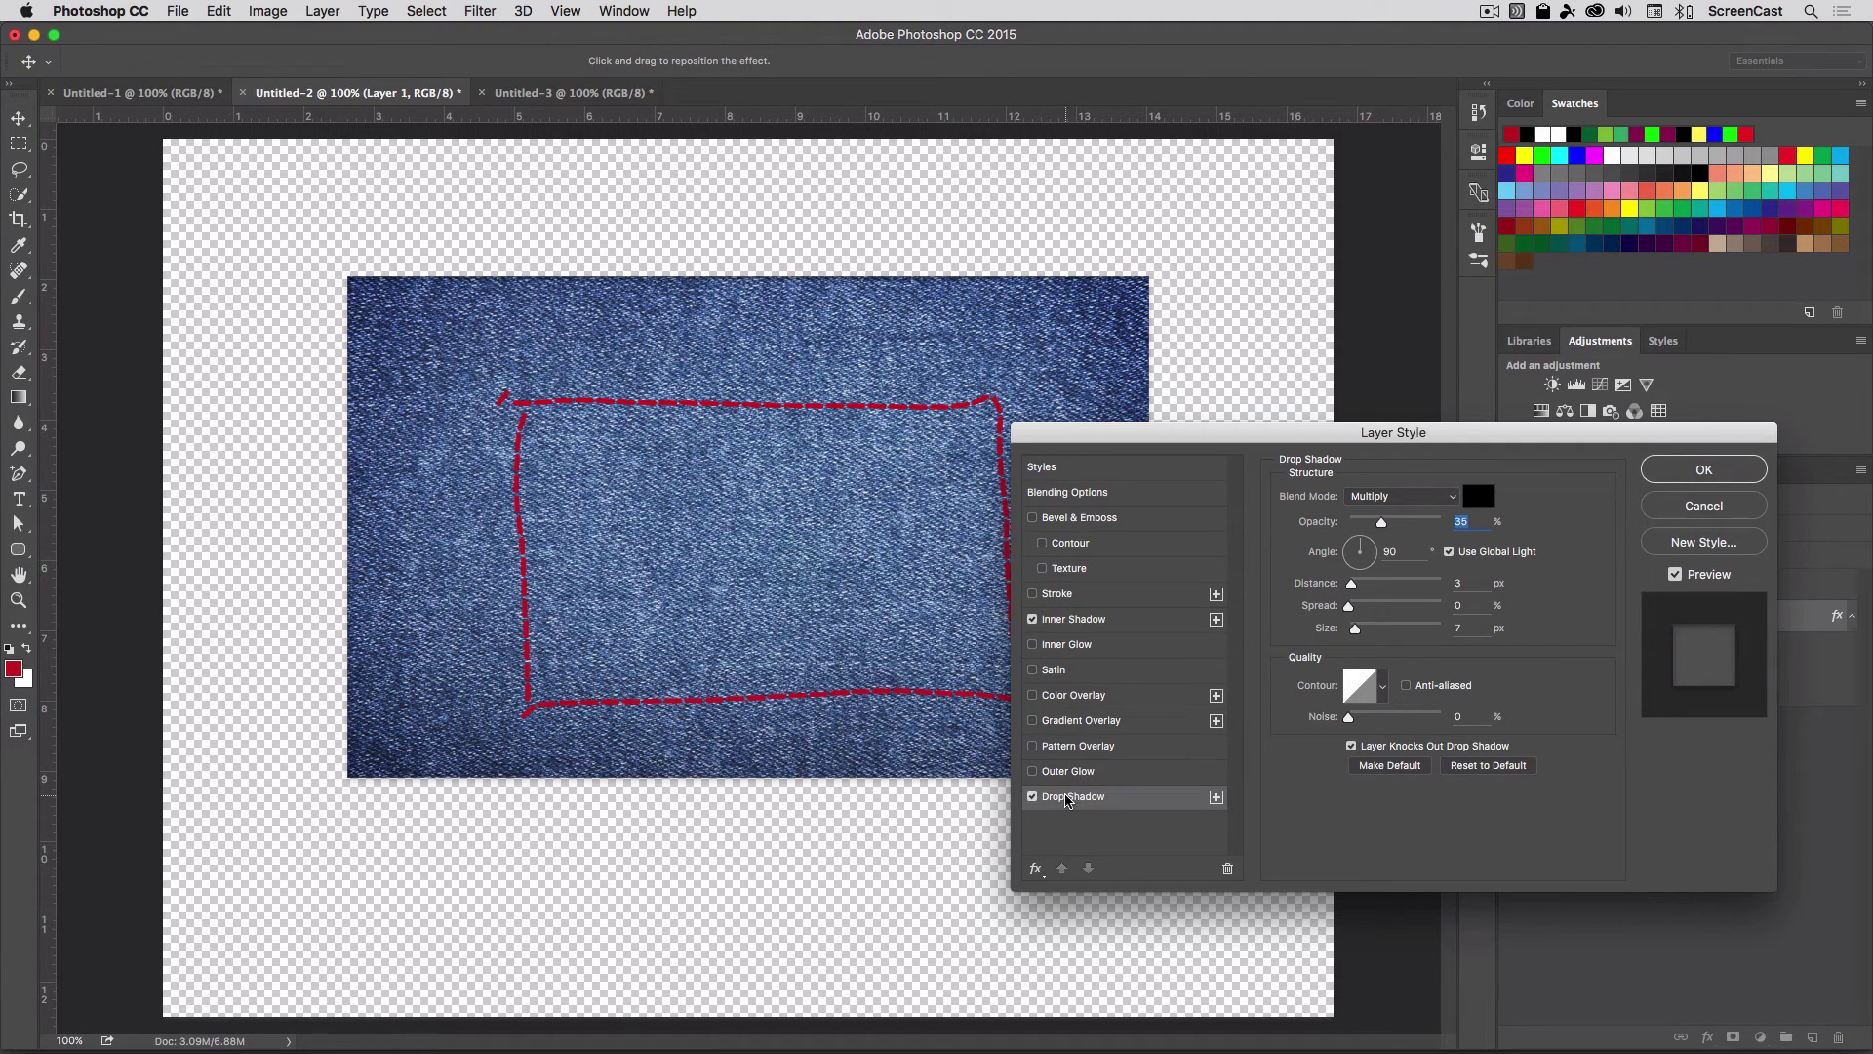
left_click_drag(1324, 439, 1277, 681)
left_click(1641, 750)
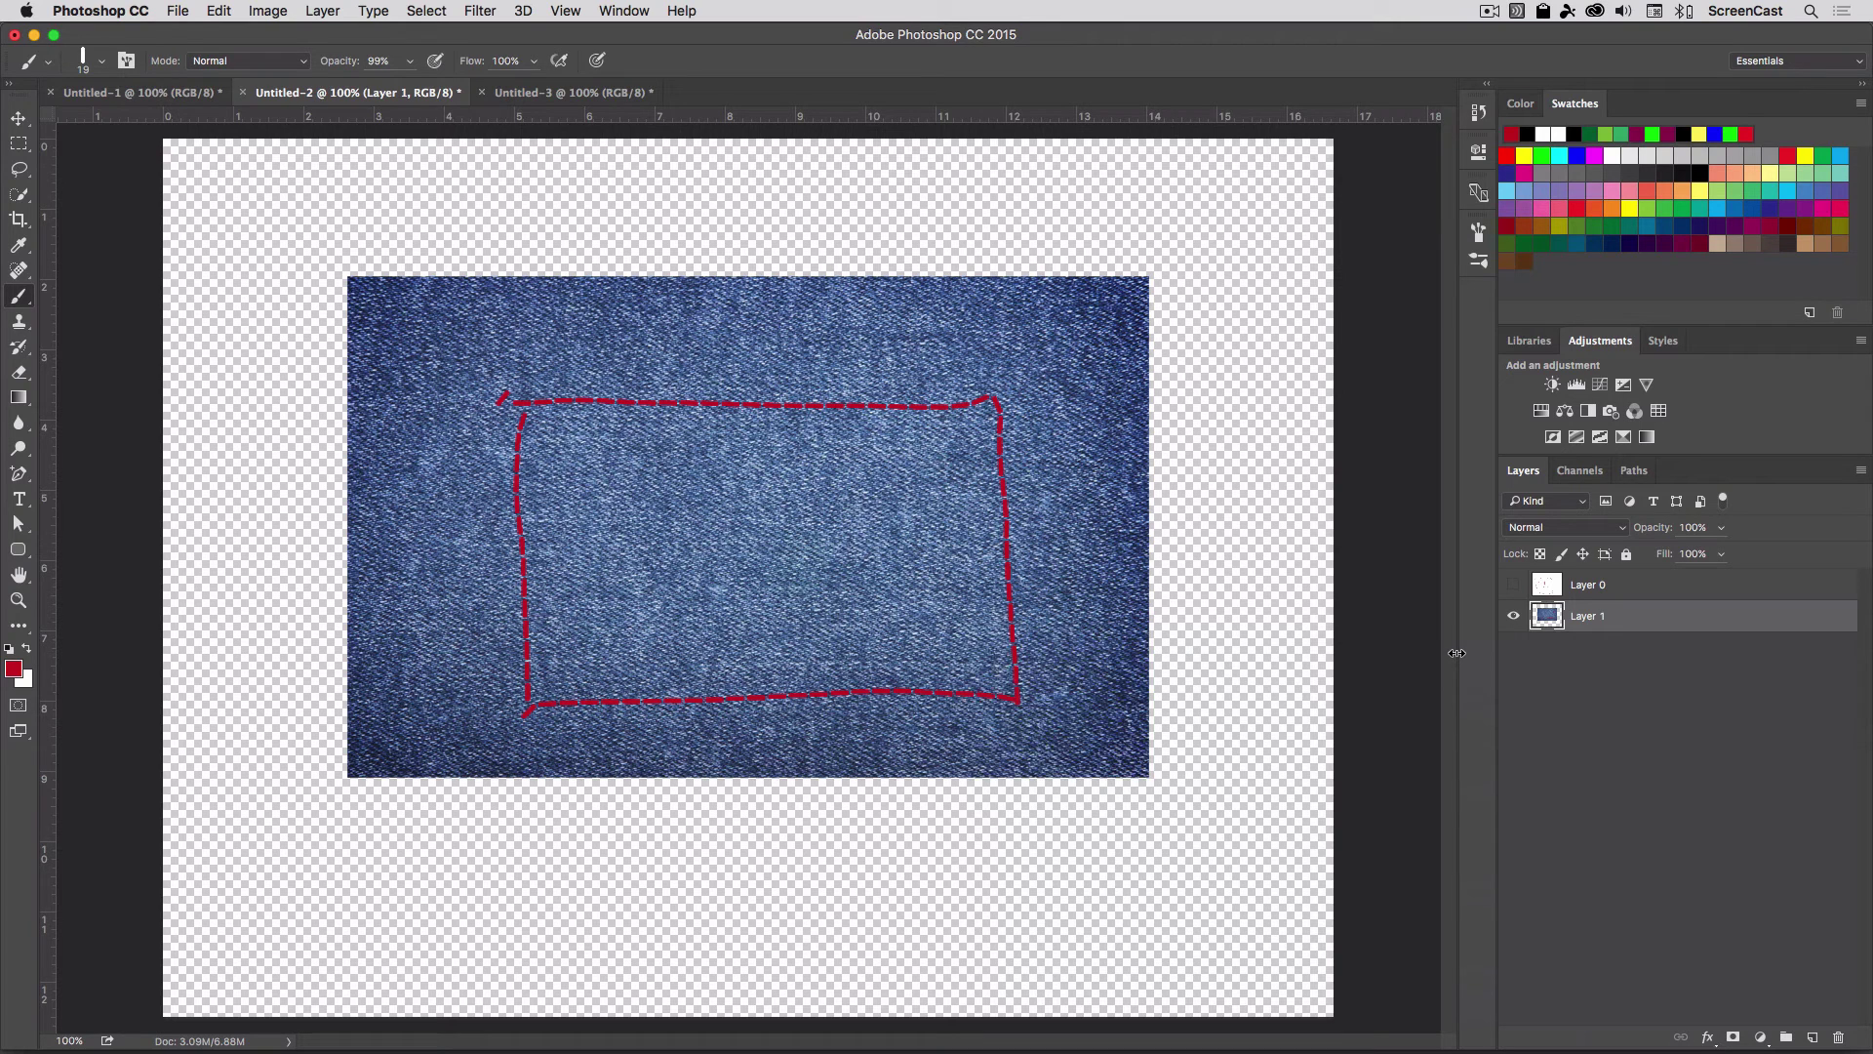
Step: On a new Layer 2, write 'Andrew' in red stitches and nudge the denim slightly right
key("super+c")
left_click(1806, 1035)
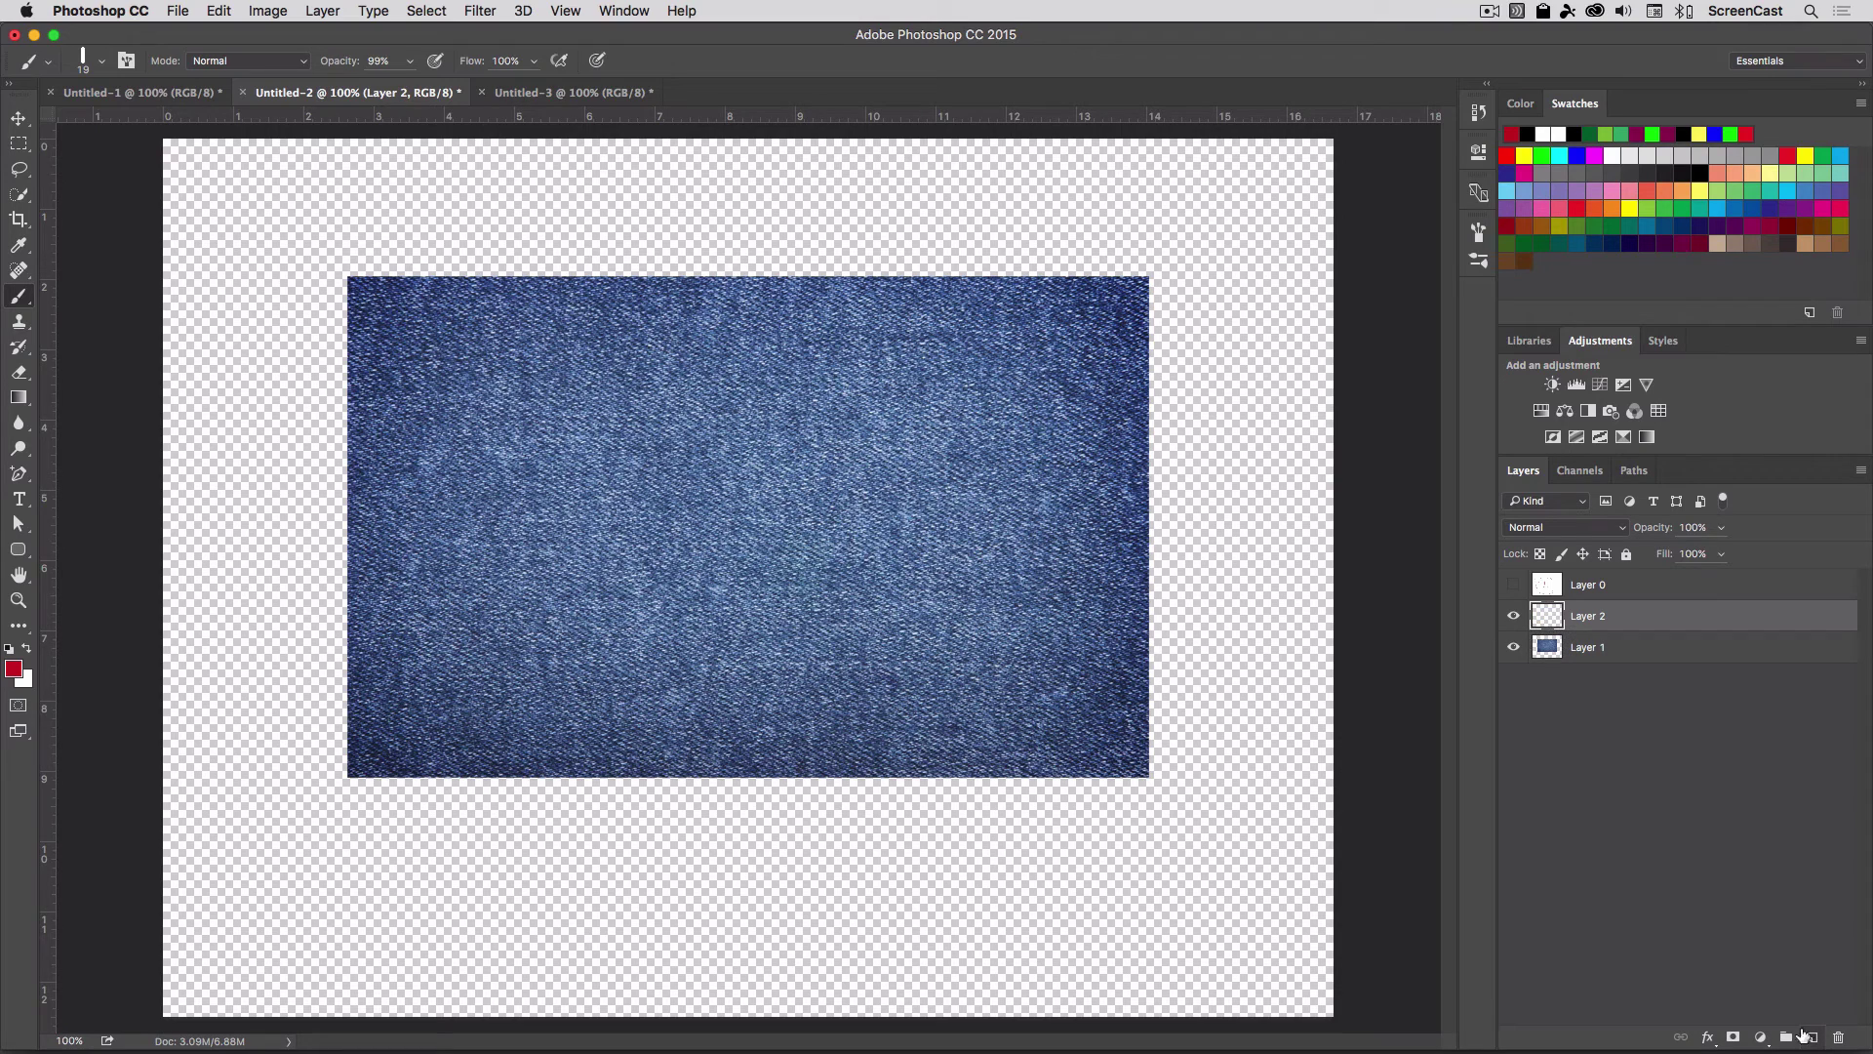
mouse_move(576, 492)
left_mouse_down()
mouse_move(518, 634)
mouse_move(569, 538)
mouse_move(668, 544)
mouse_move(798, 515)
mouse_move(875, 461)
mouse_move(961, 469)
mouse_move(1073, 390)
mouse_move(1070, 310)
left_mouse_up()
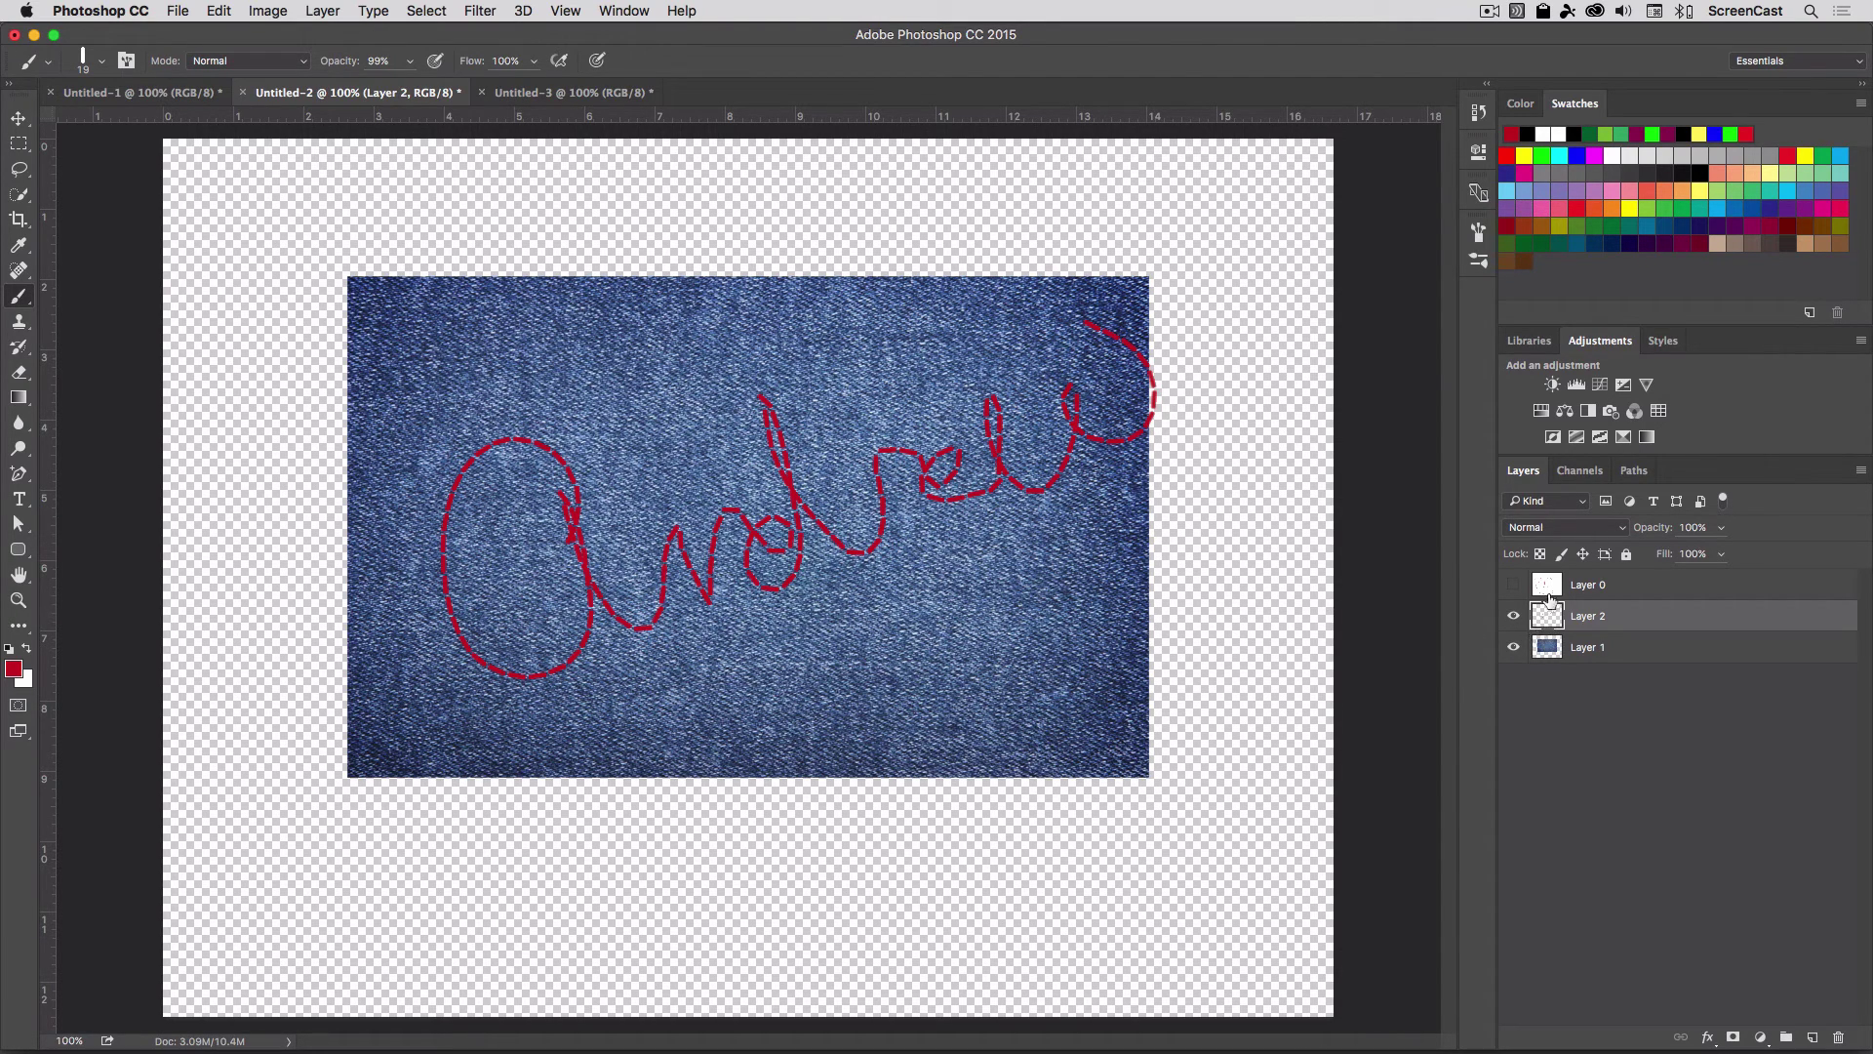
key("v")
left_click_drag(1115, 442, 1154, 441)
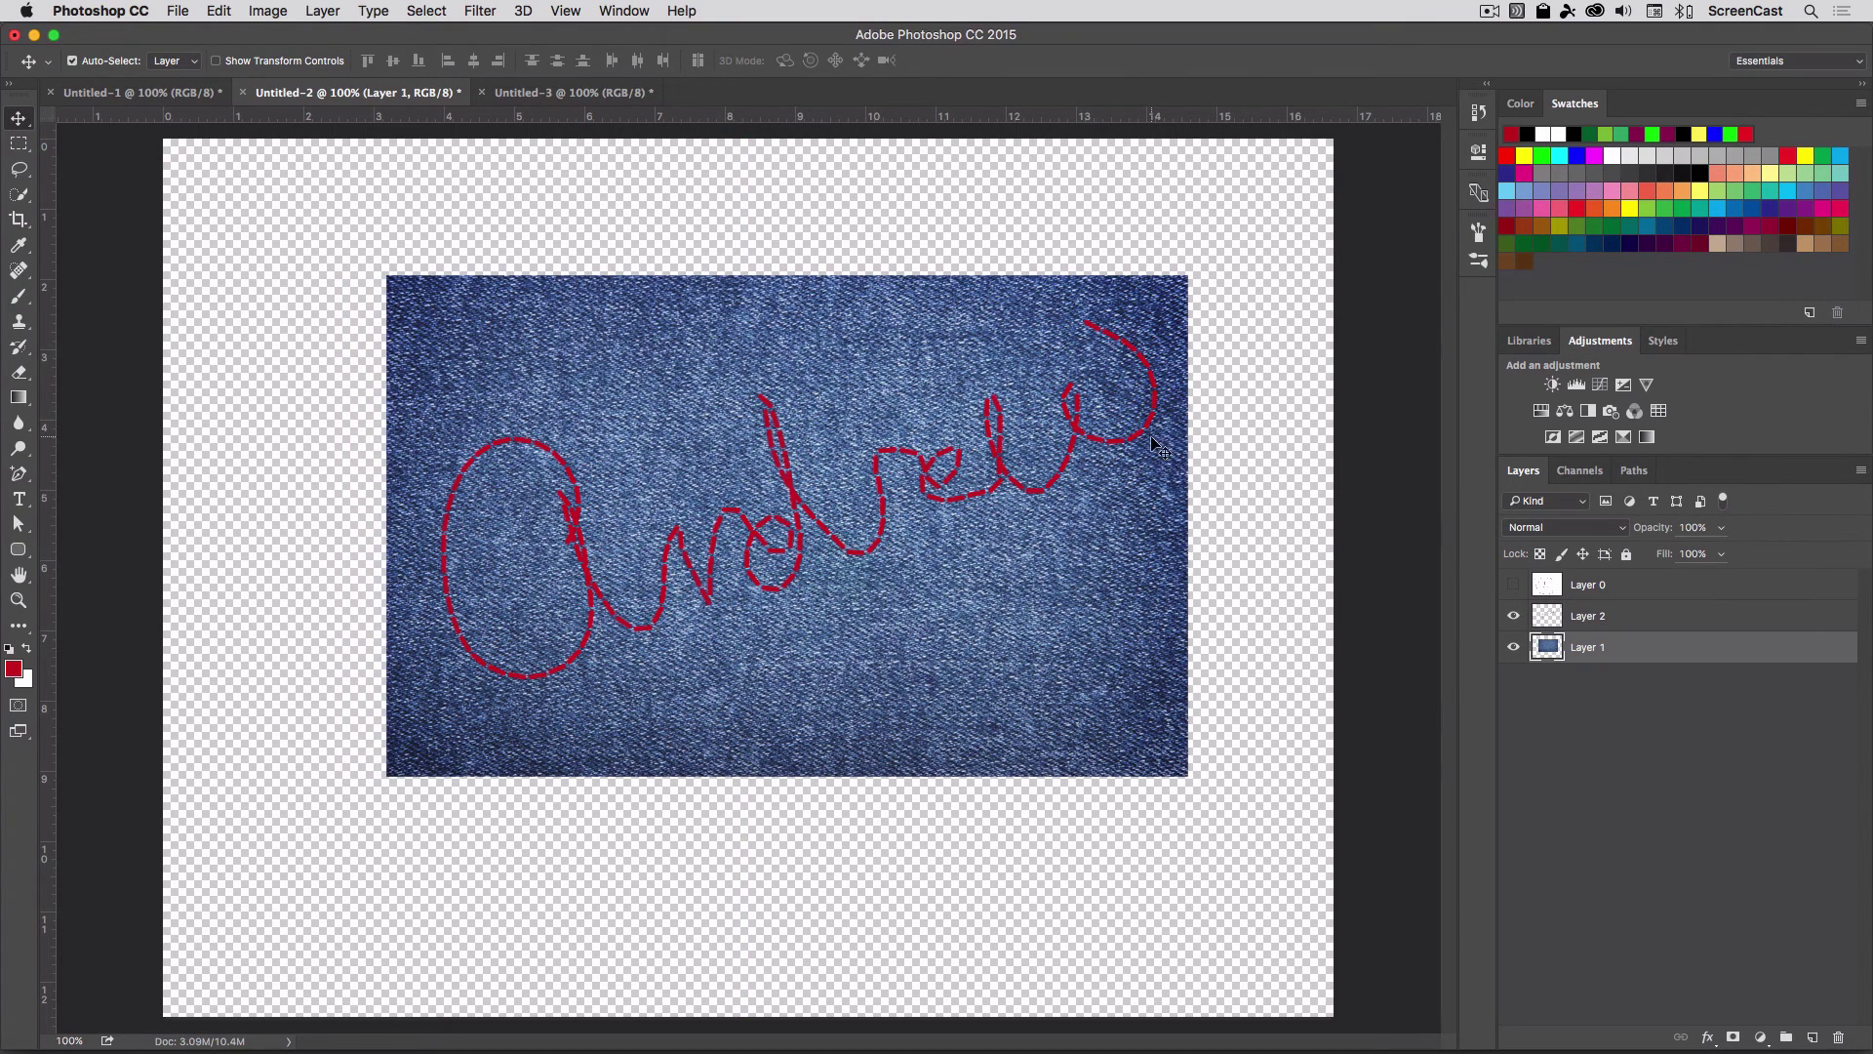
Step: Select Layer 2 with the stitched lettering and add a Drop Shadow with distance 2 px
left_click(1628, 770)
left_click(1568, 612)
left_click(1707, 1037)
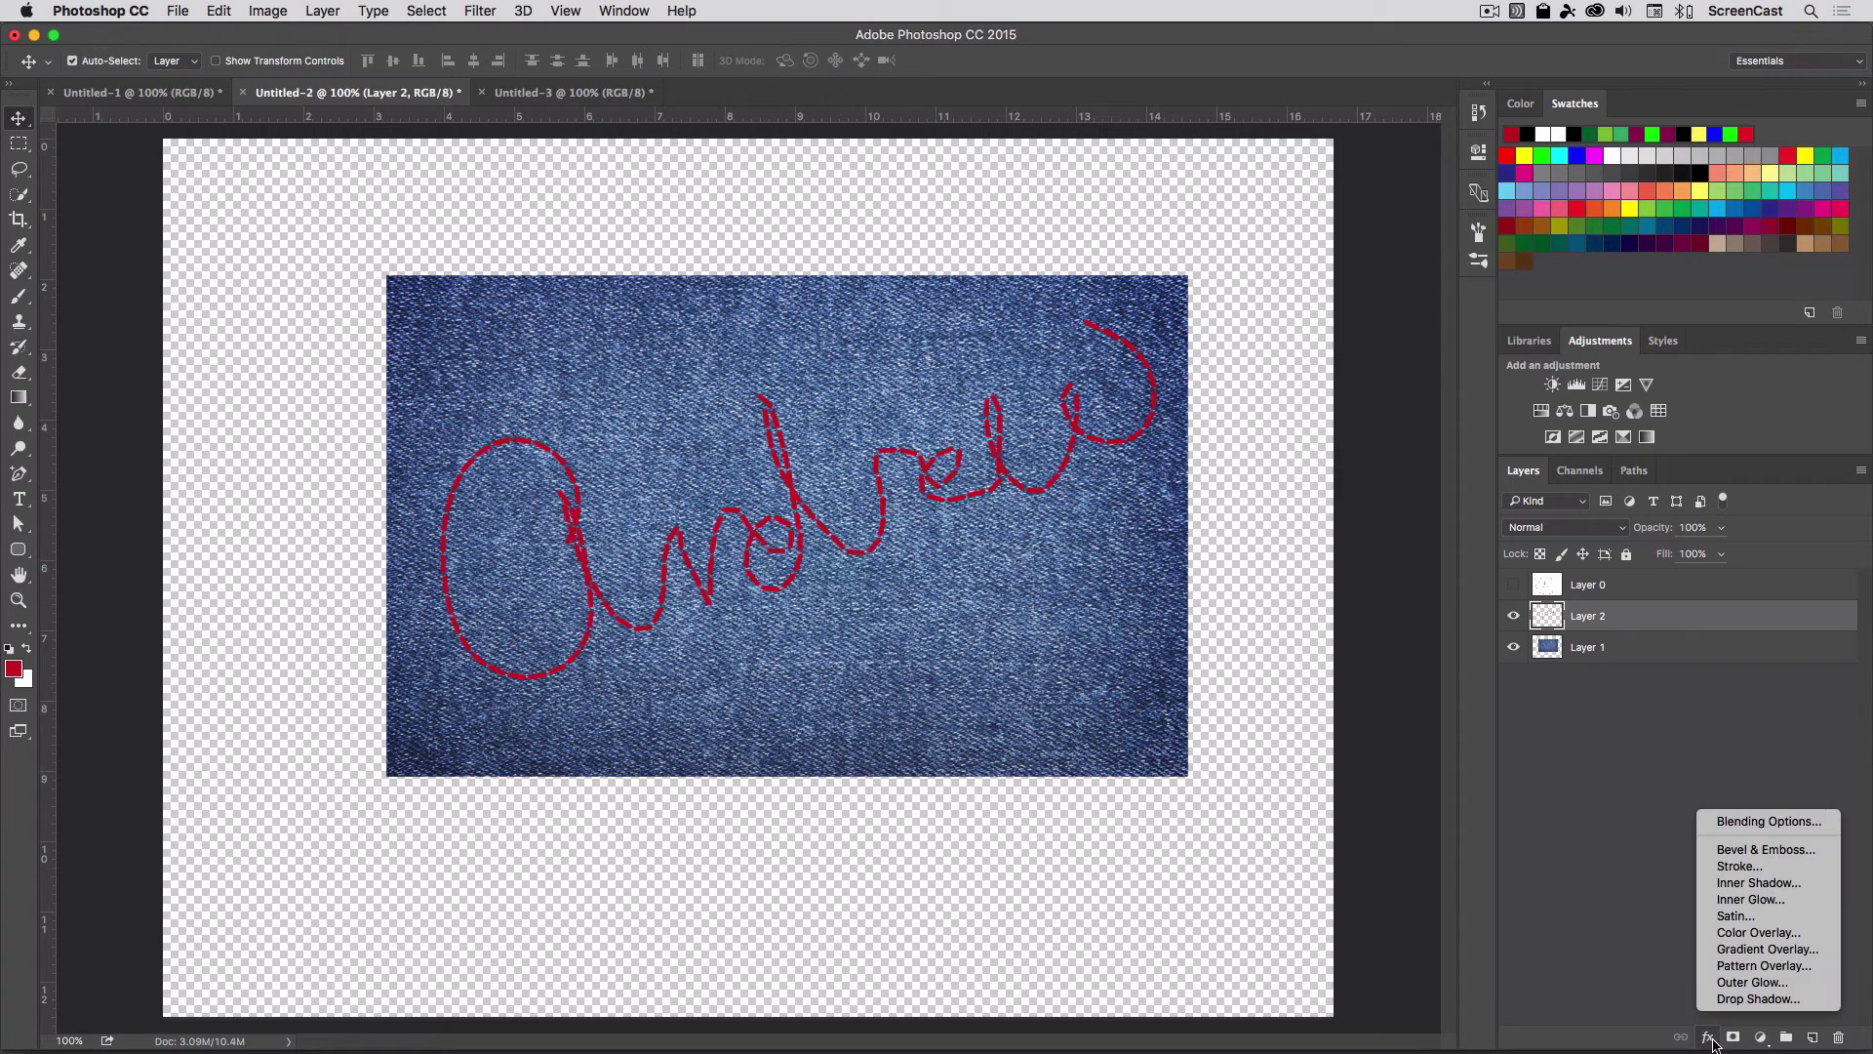
left_click(1752, 999)
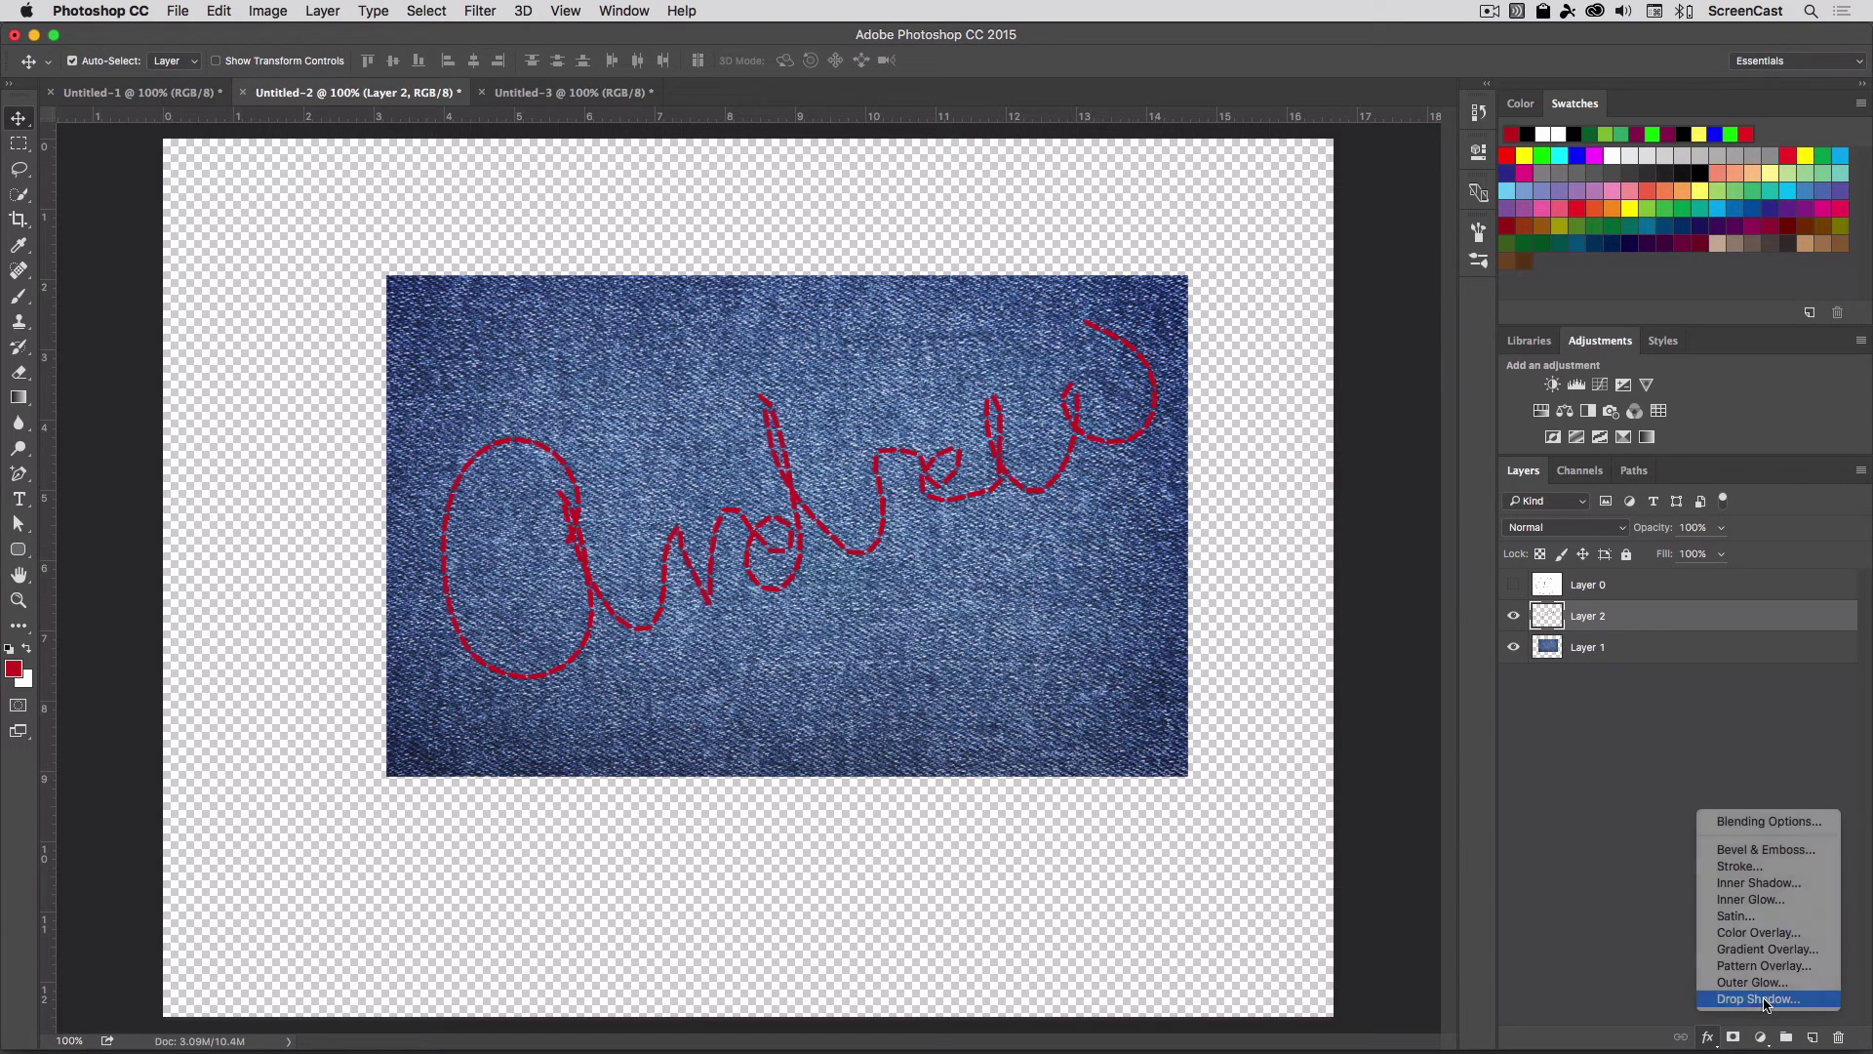
left_click_drag(1077, 280, 1321, 591)
left_click_drag(1151, 589, 1300, 488)
mouse_move(1289, 642)
left_mouse_down()
mouse_move(1296, 689)
mouse_move(1290, 671)
left_mouse_up()
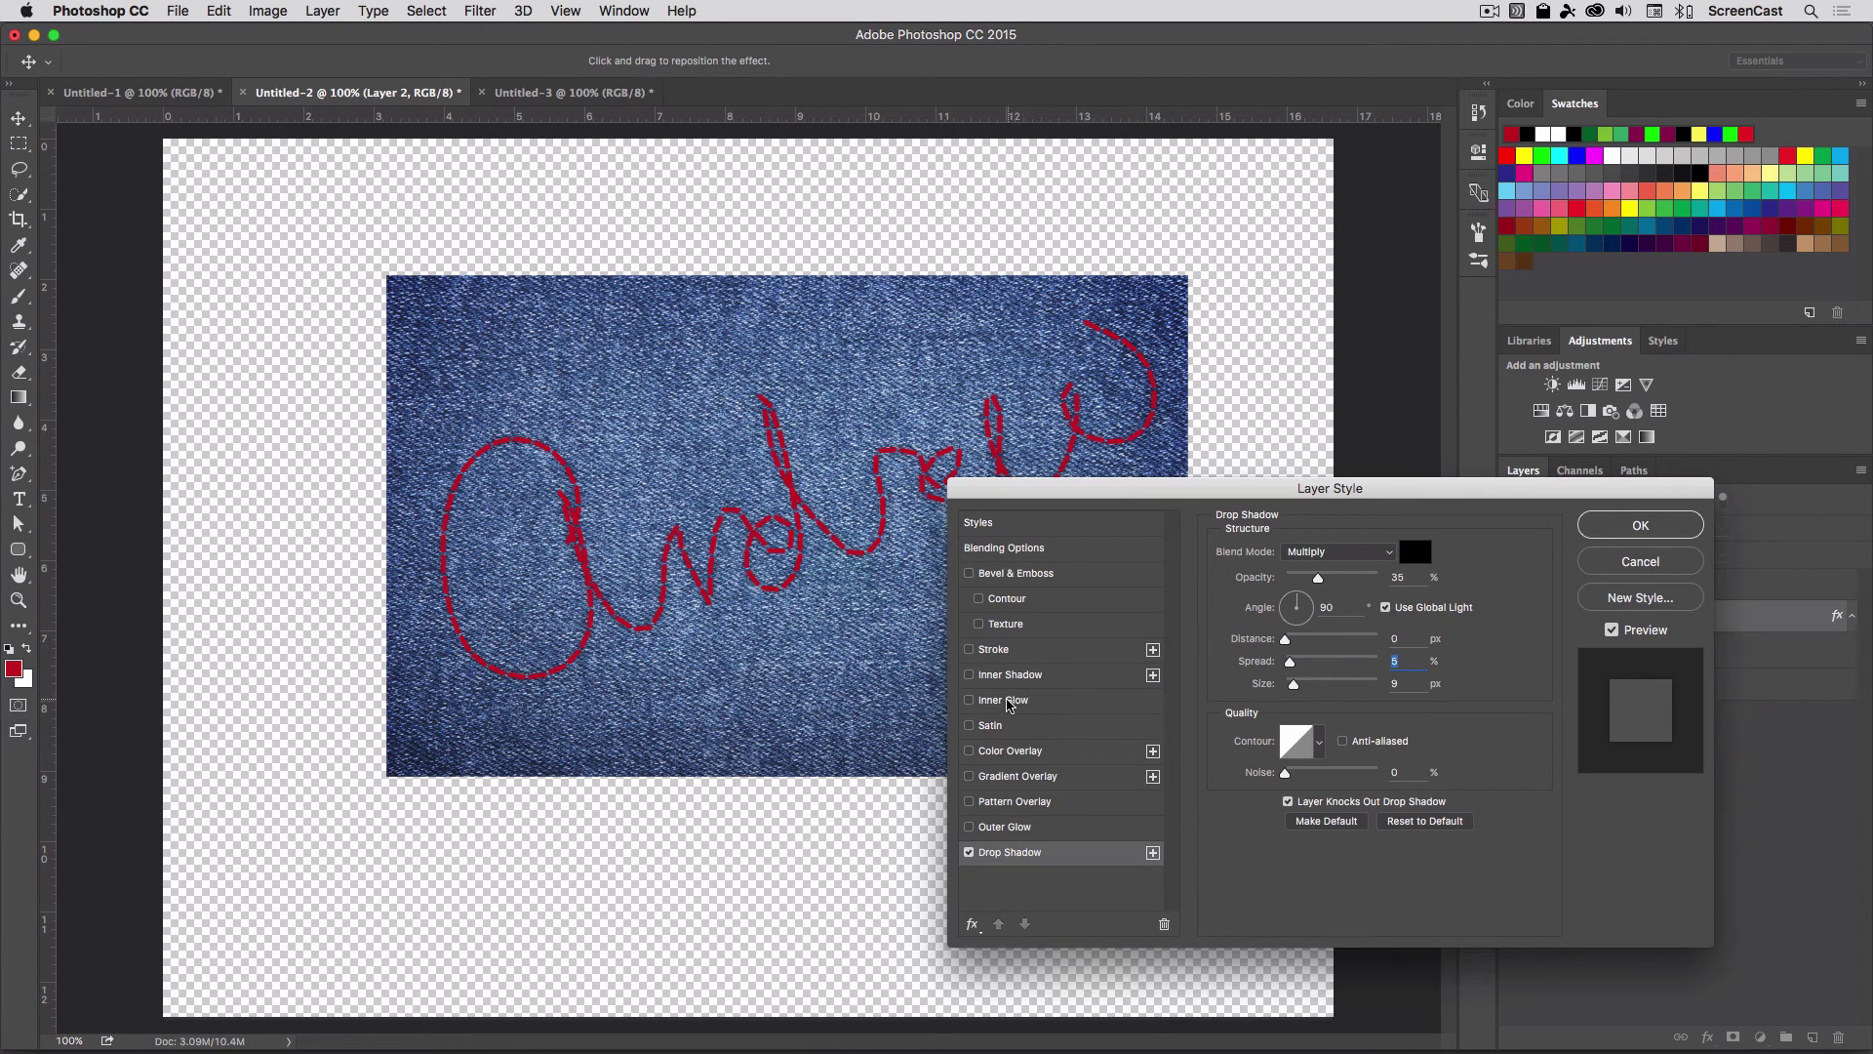
Step: Add an Inner Glow of size 1 px and an Inner Shadow with size 0 px, distance 1 px
left_click(1005, 703)
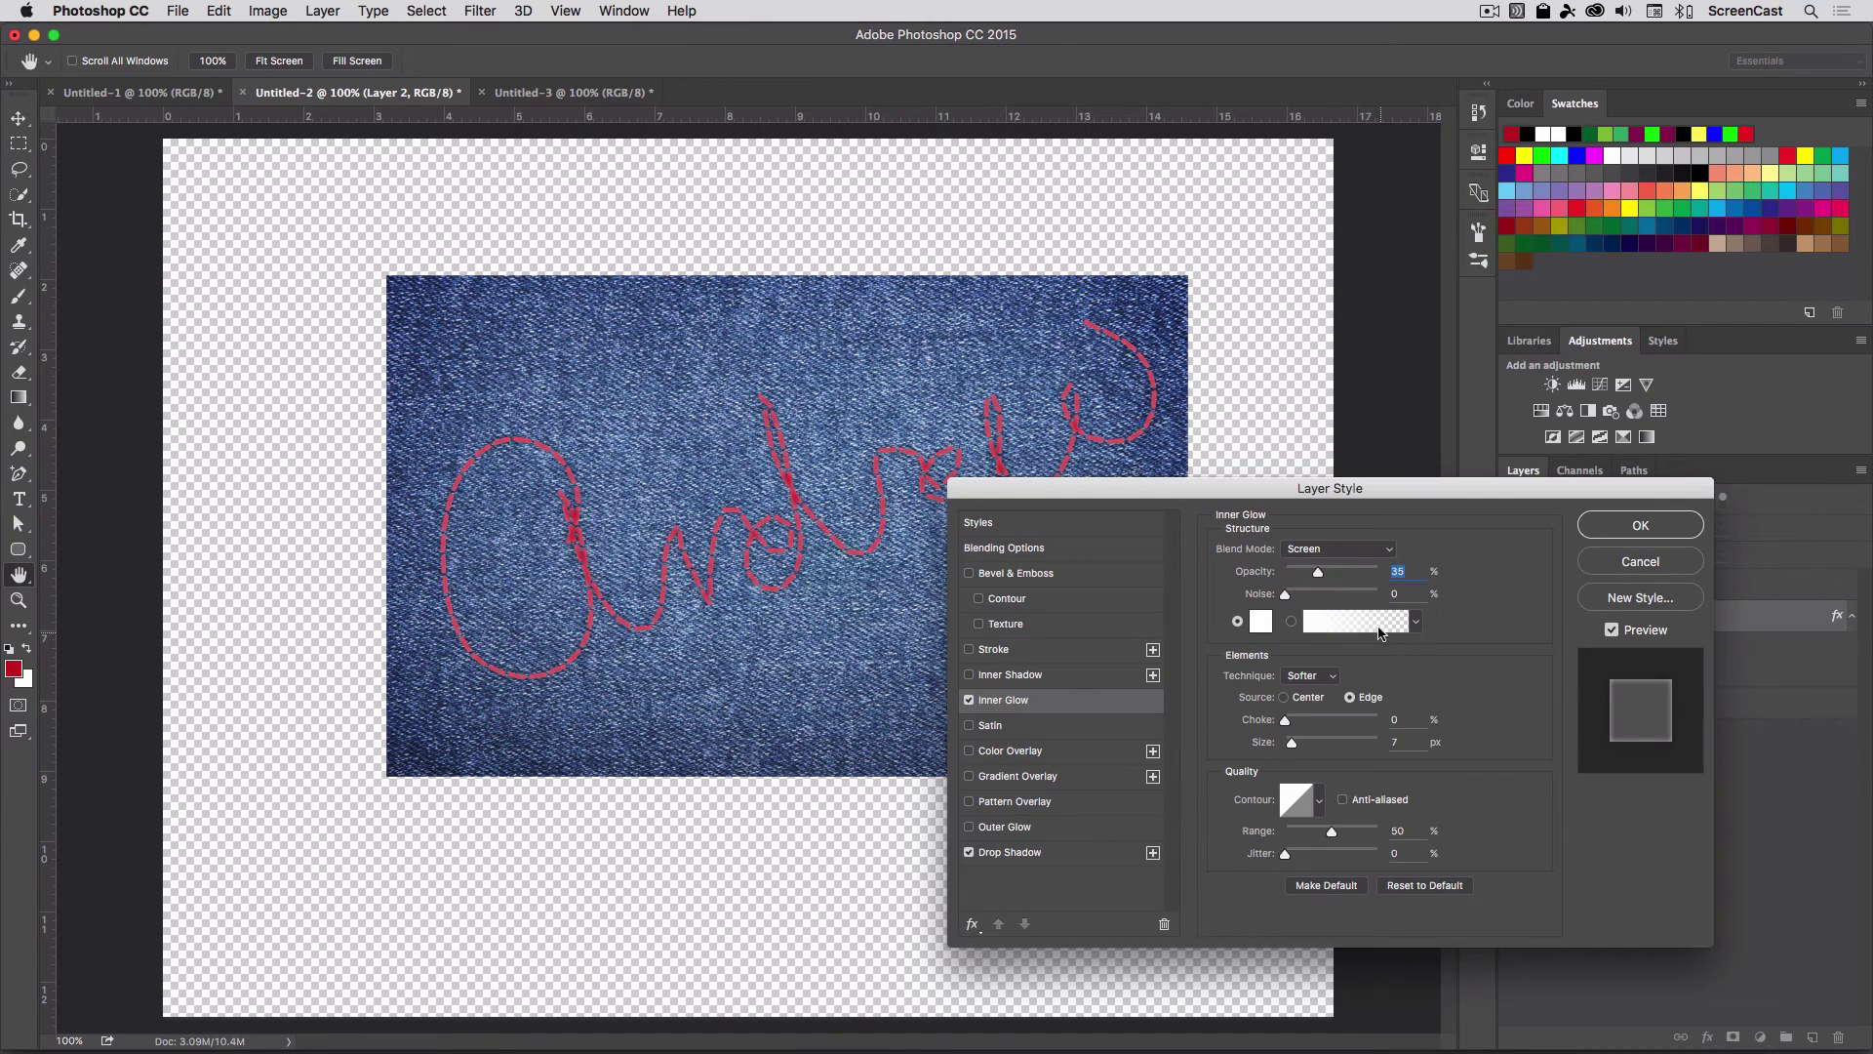
left_click_drag(1292, 746, 1286, 746)
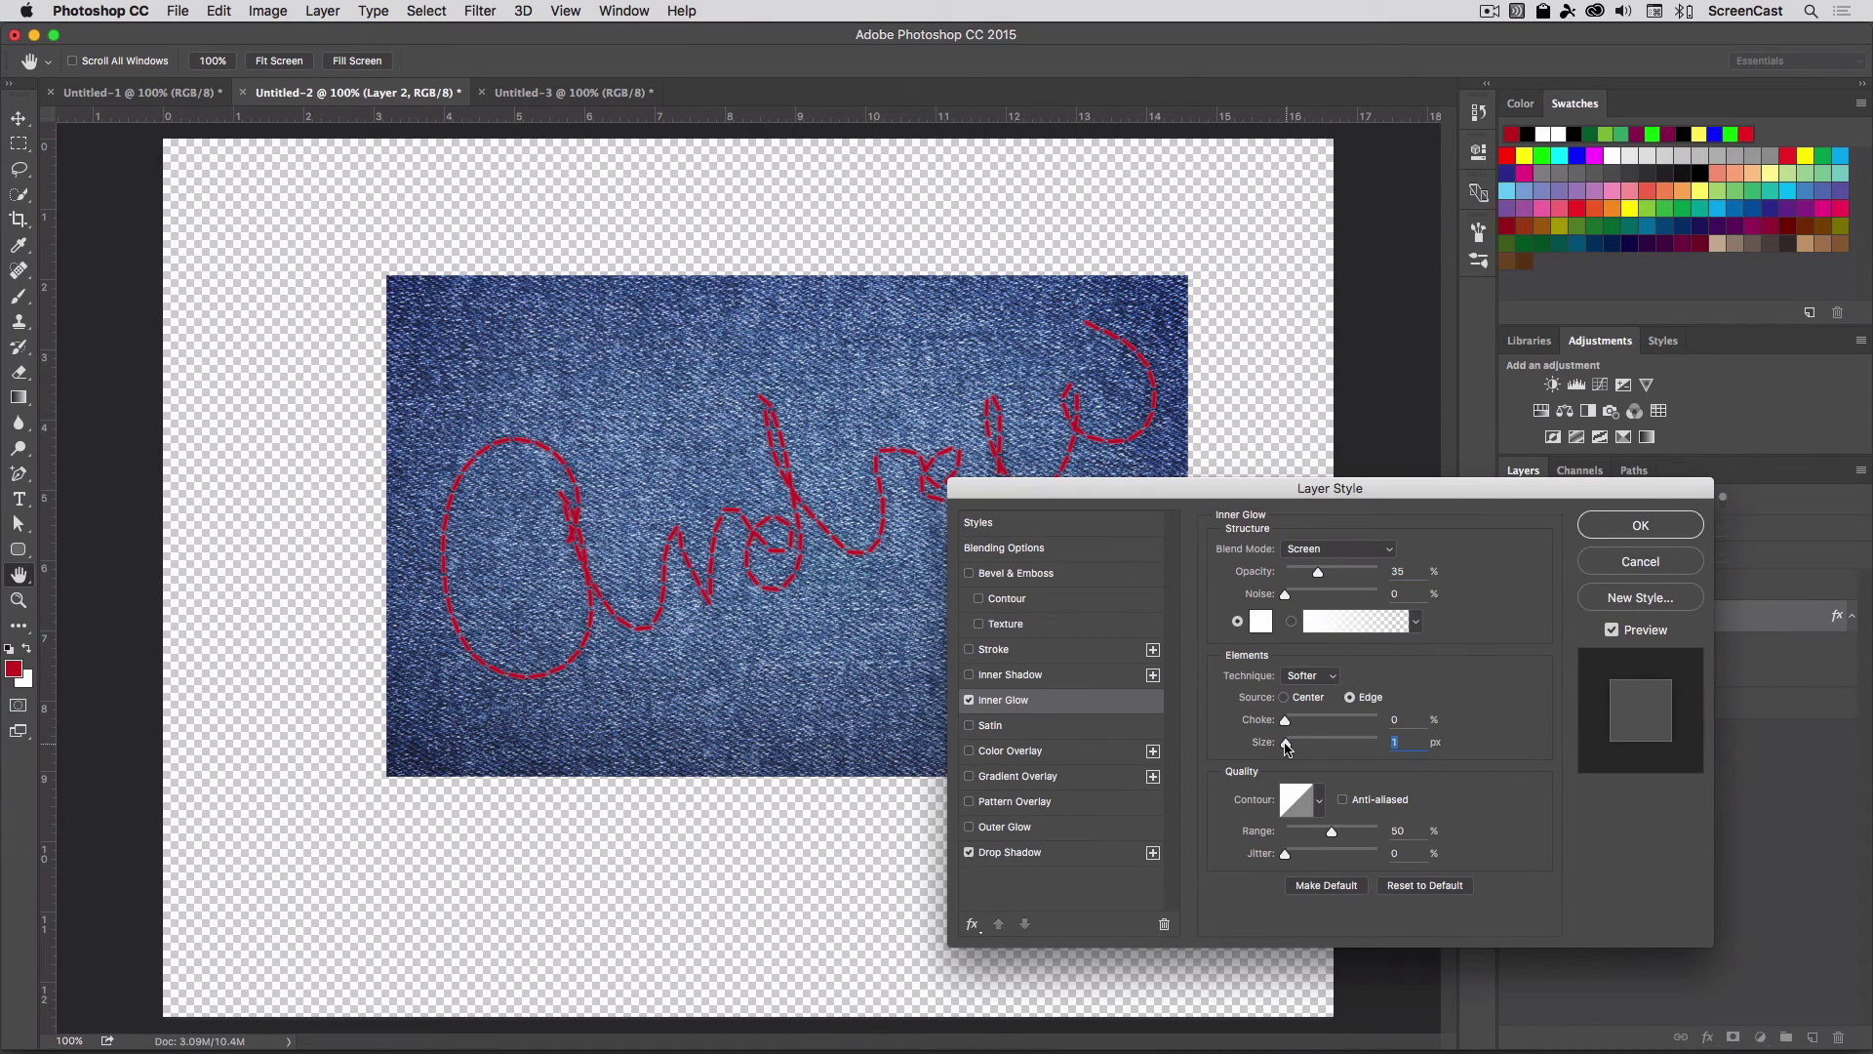
left_click(1284, 722)
left_click(1032, 681)
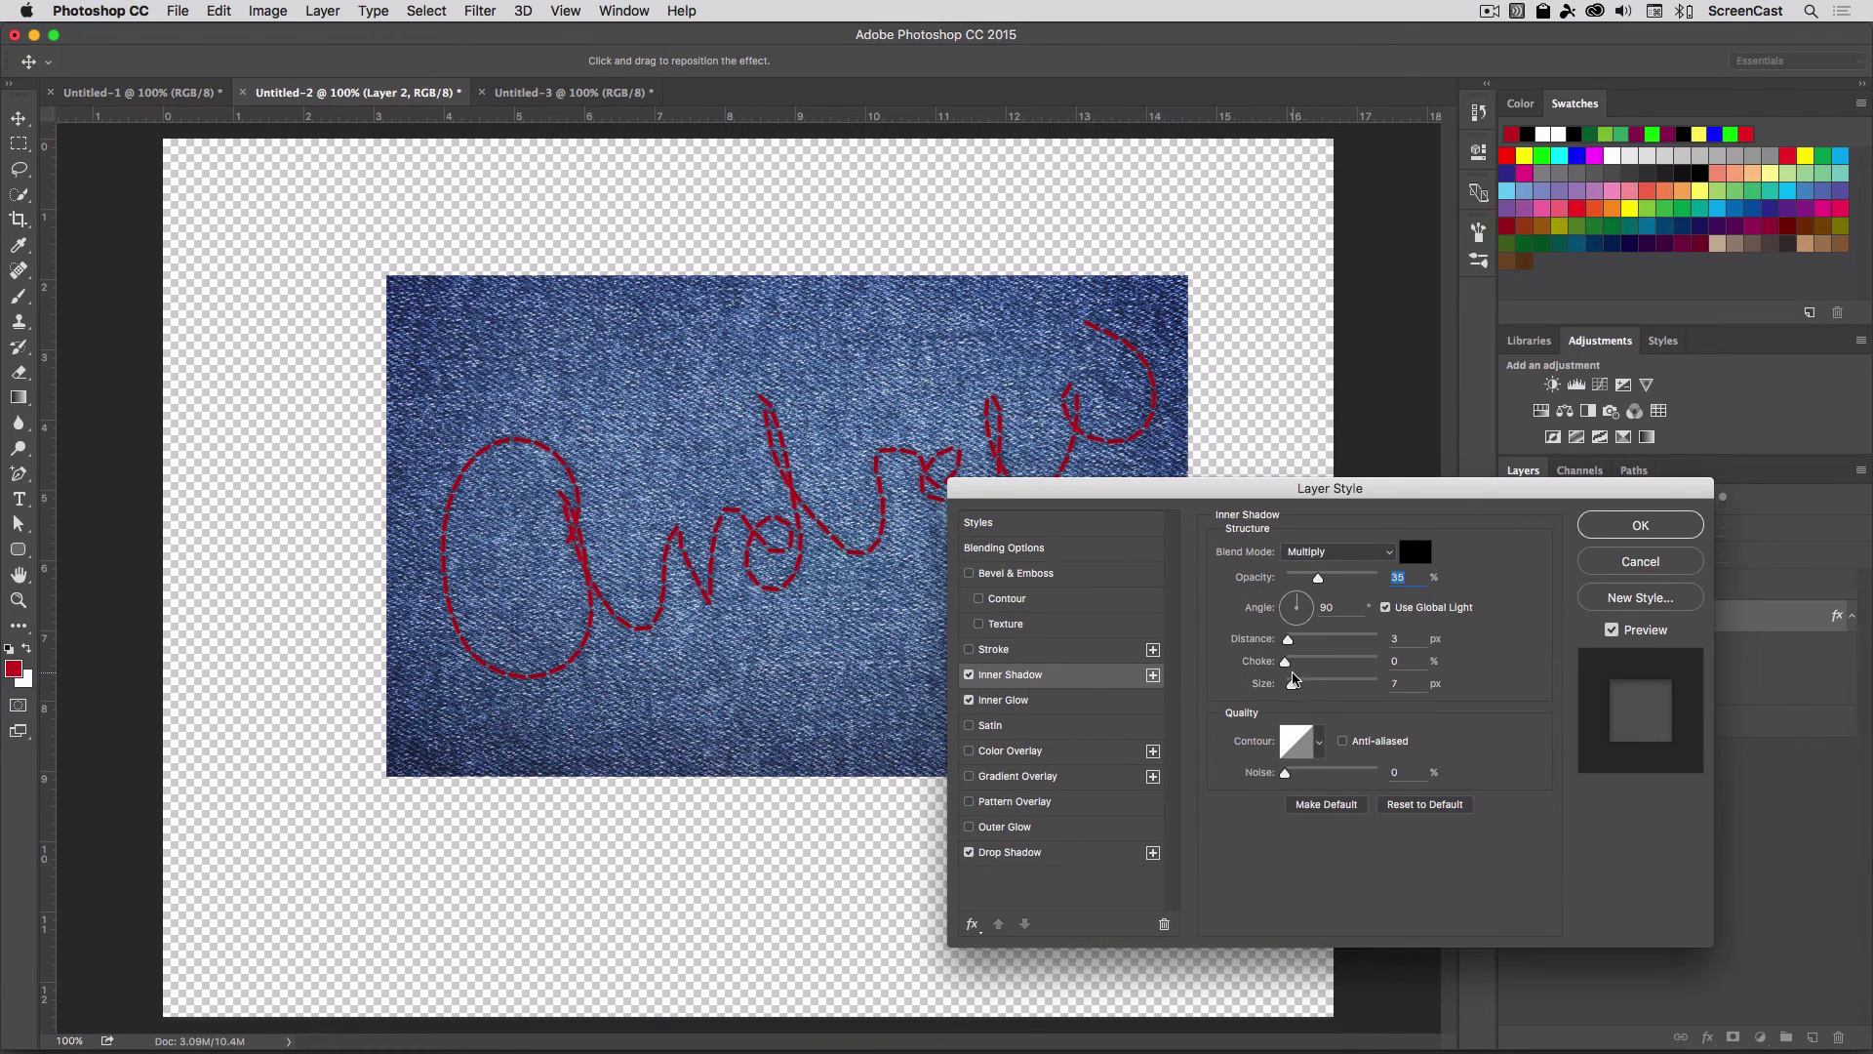
left_click_drag(1291, 683, 1285, 690)
left_click_drag(1288, 640, 1290, 646)
key("Return")
key("z")
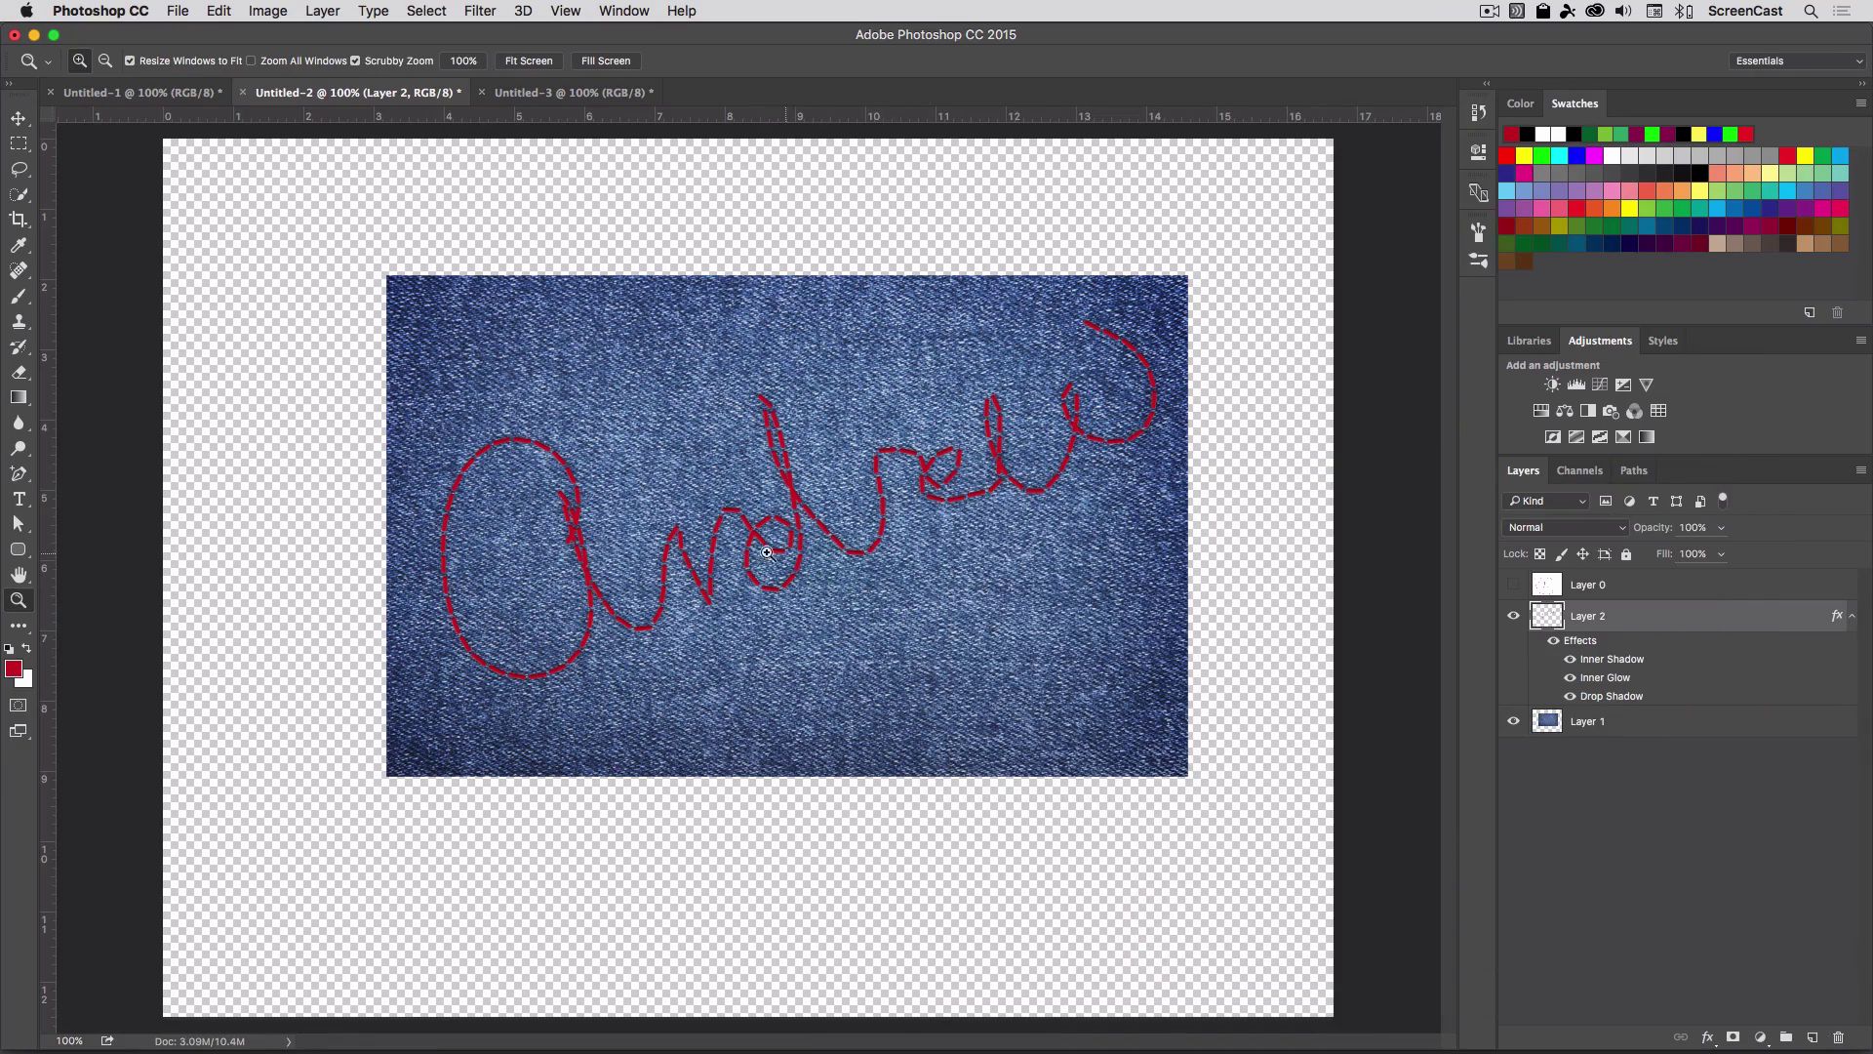
left_click(822, 527)
left_click(822, 527)
left_click(822, 527)
left_click(823, 527)
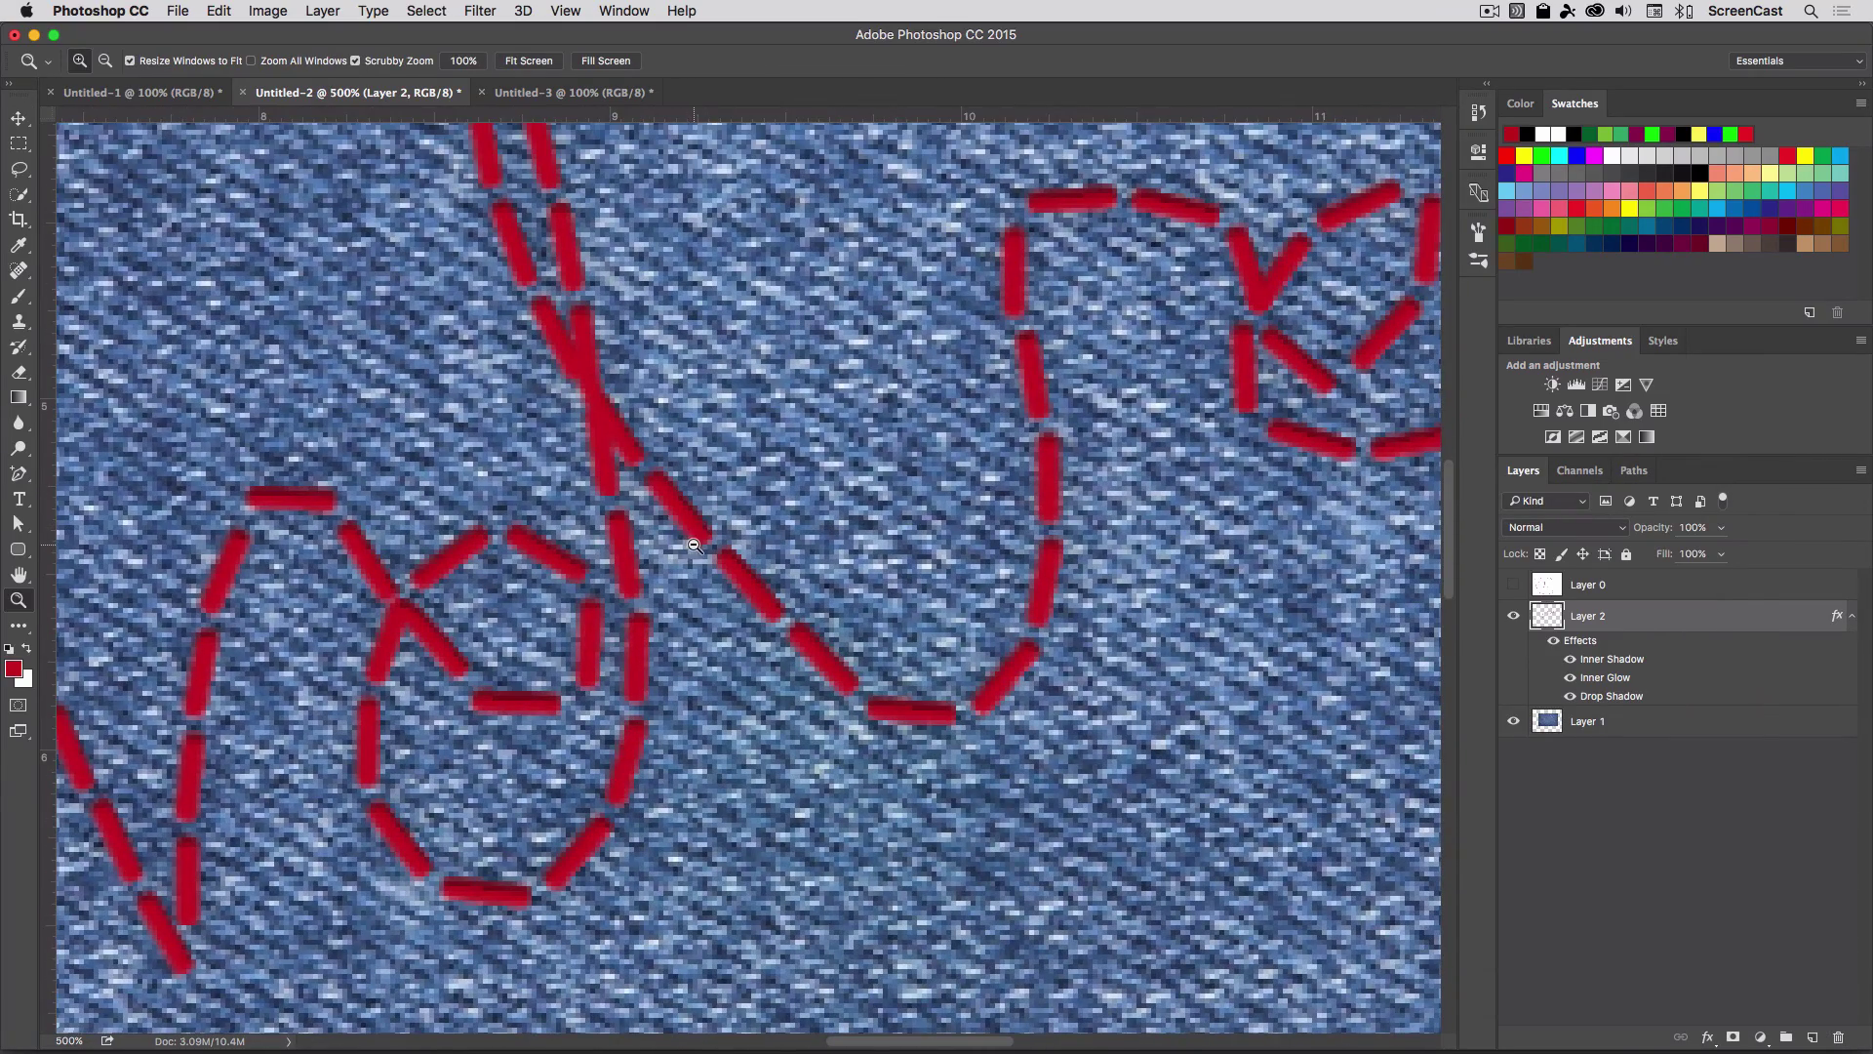
left_click(694, 545, "alt")
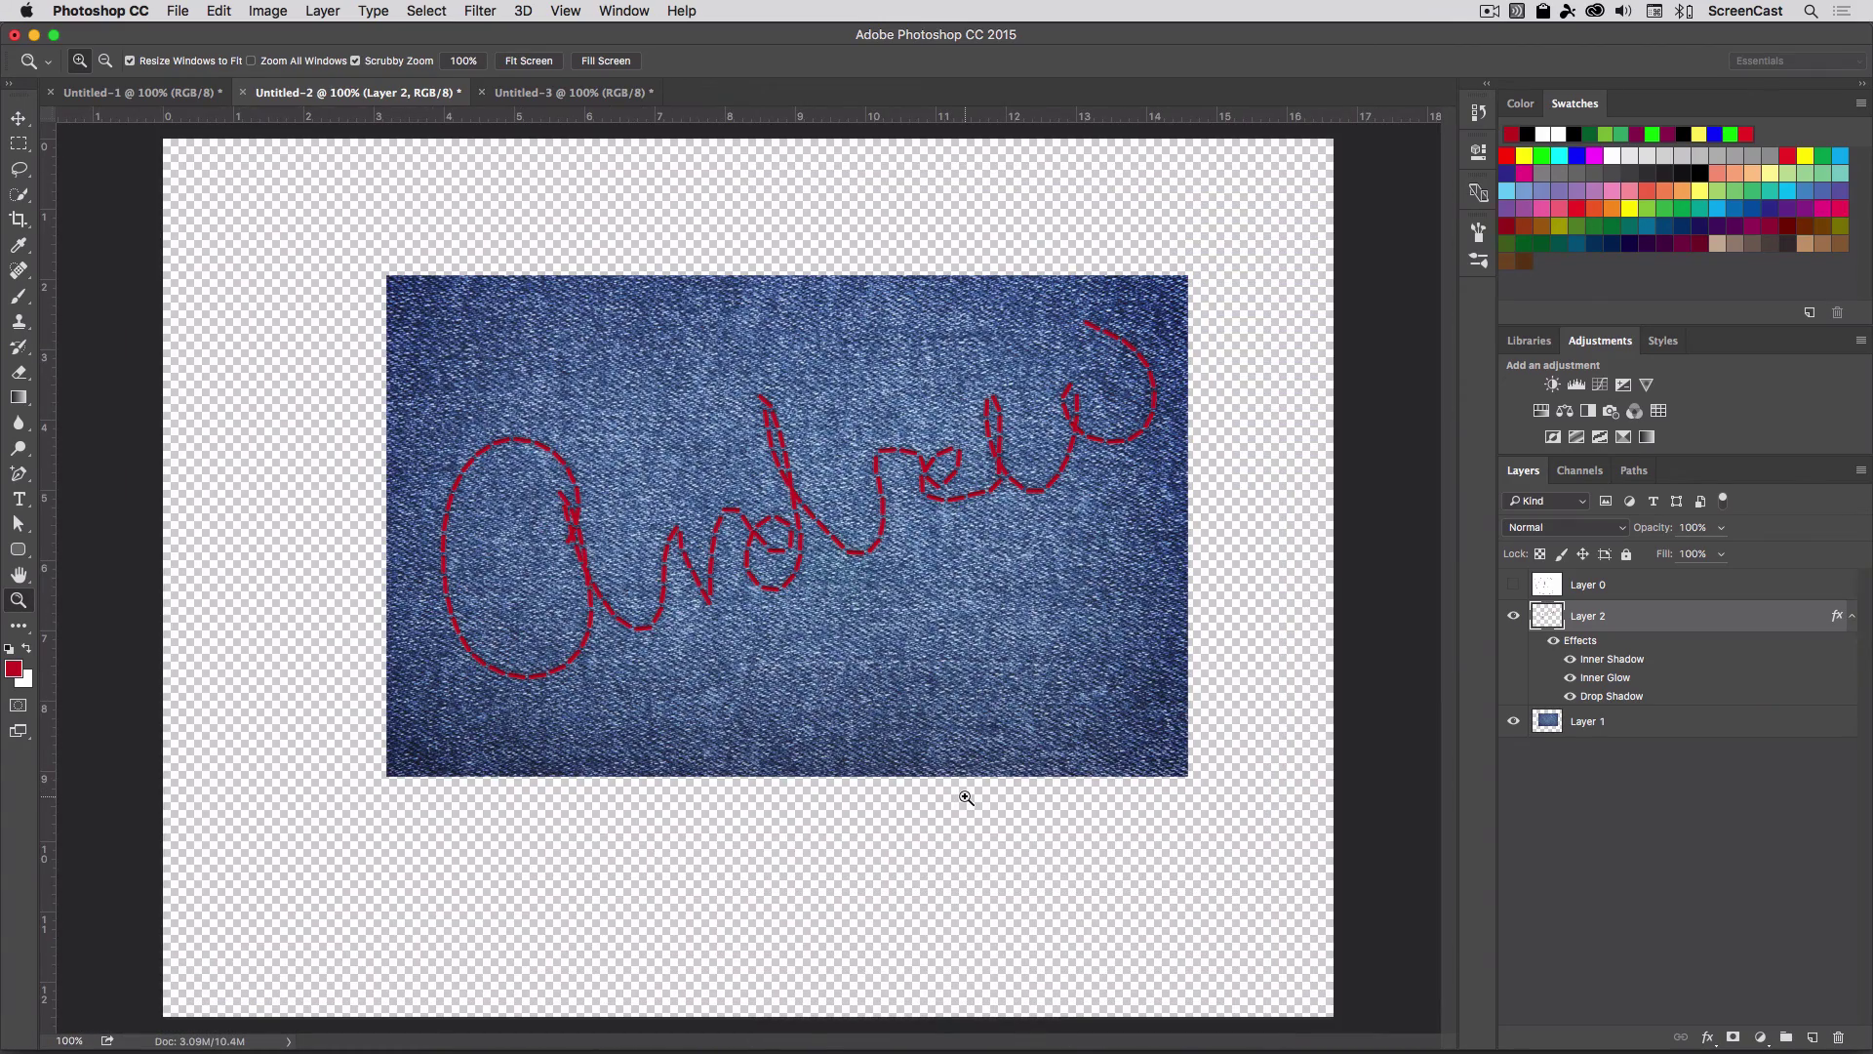